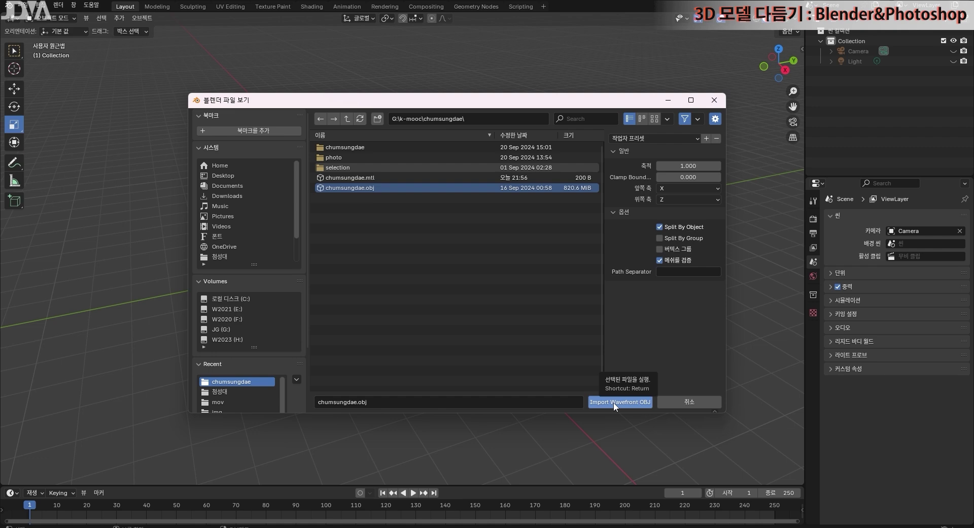
Step: Import the Wavefront file chumsungdae.obj and display the model with its textures
left_click(613, 402)
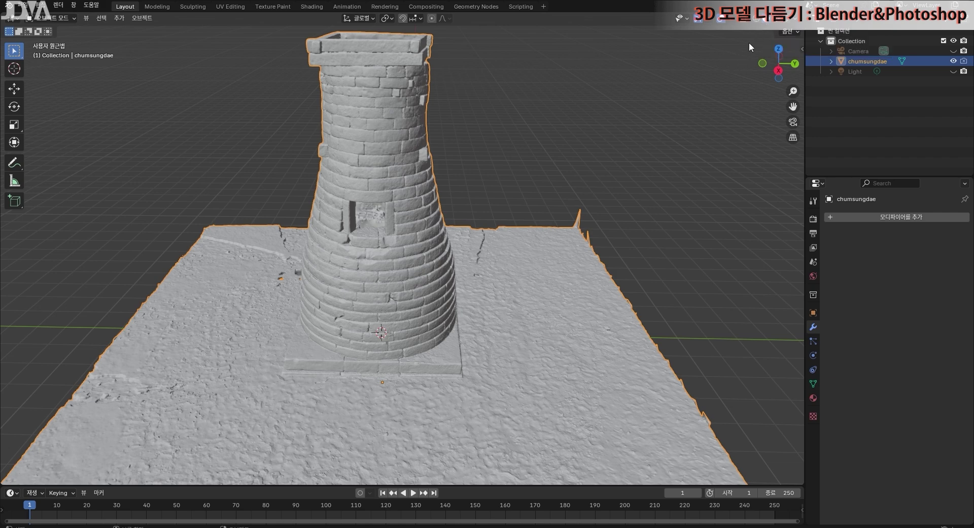
left_click(775, 22)
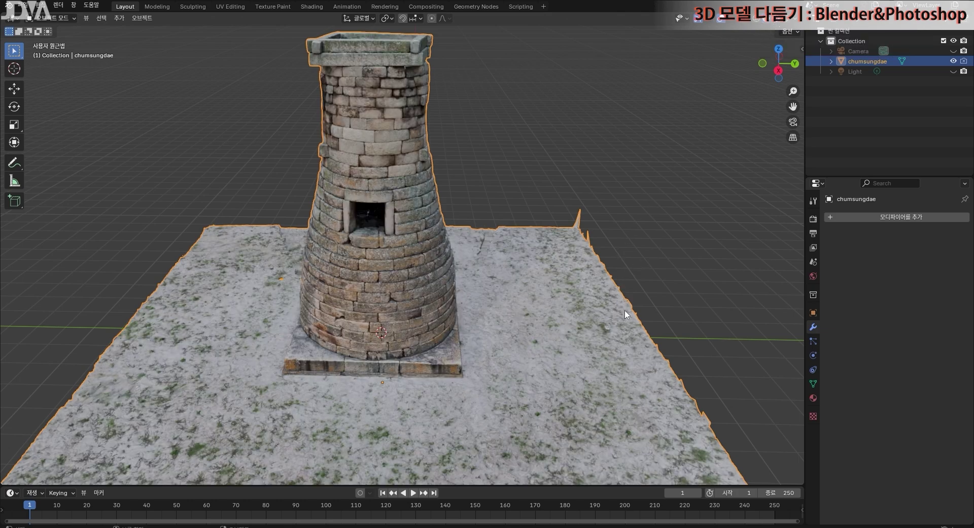
Step: Turn on the statistics overlay in the 3D viewport
left_click(731, 23)
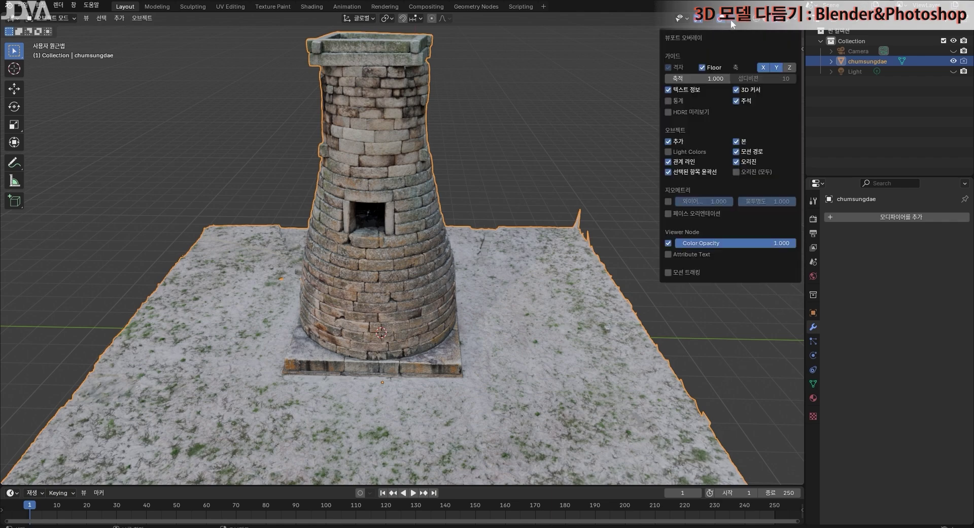
left_click(669, 102)
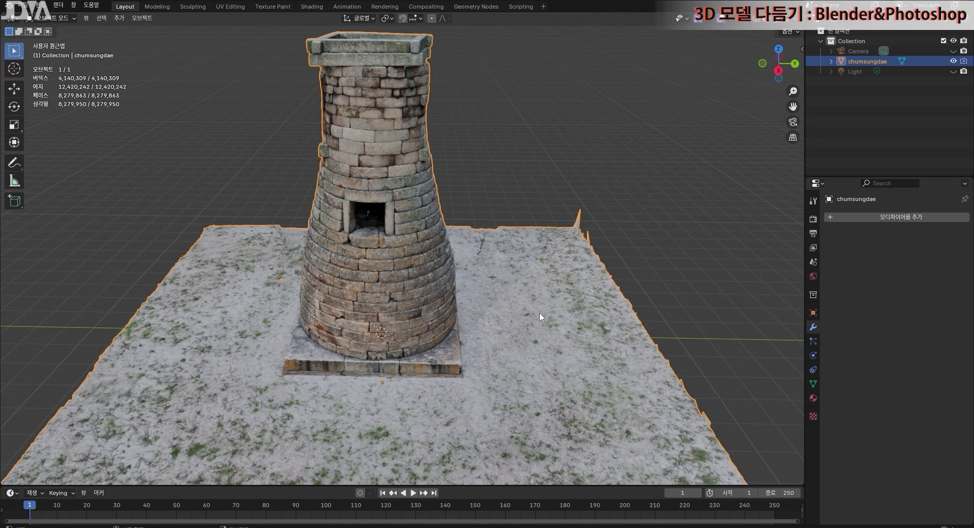
Step: Examine the stonework inside the tower's top, the ground slab and the whole model from several angles
mouse_move(544, 334)
middle_mouse_down()
mouse_move(477, 301)
mouse_move(572, 374)
mouse_move(572, 347)
mouse_move(556, 333)
middle_mouse_up()
middle_click_drag(463, 263, 518, 405)
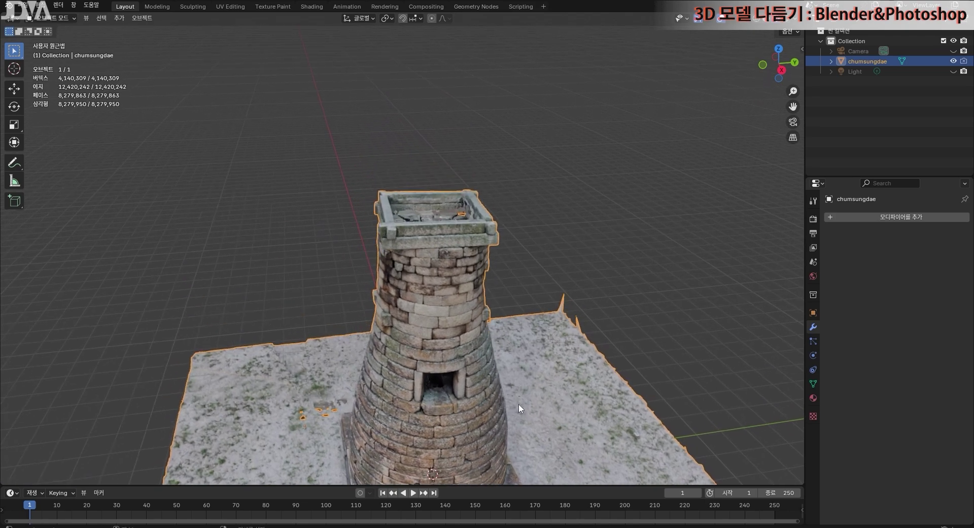
scroll(482, 207, "up", 5)
middle_click_drag(584, 285, 404, 238)
scroll(404, 236, "up", 3)
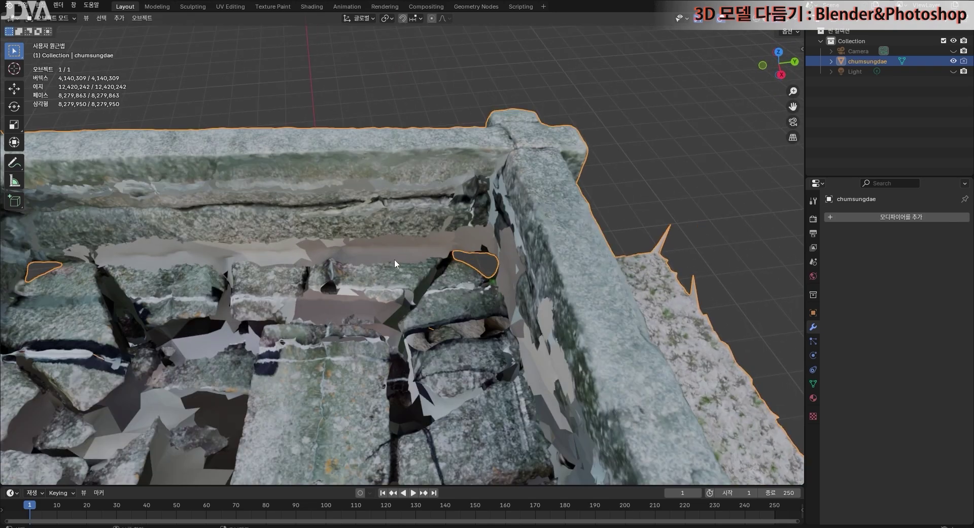
scroll(398, 242, "down", 8)
middle_click_drag(466, 332, 468, 318)
middle_click_drag(482, 365, 485, 210, "shift")
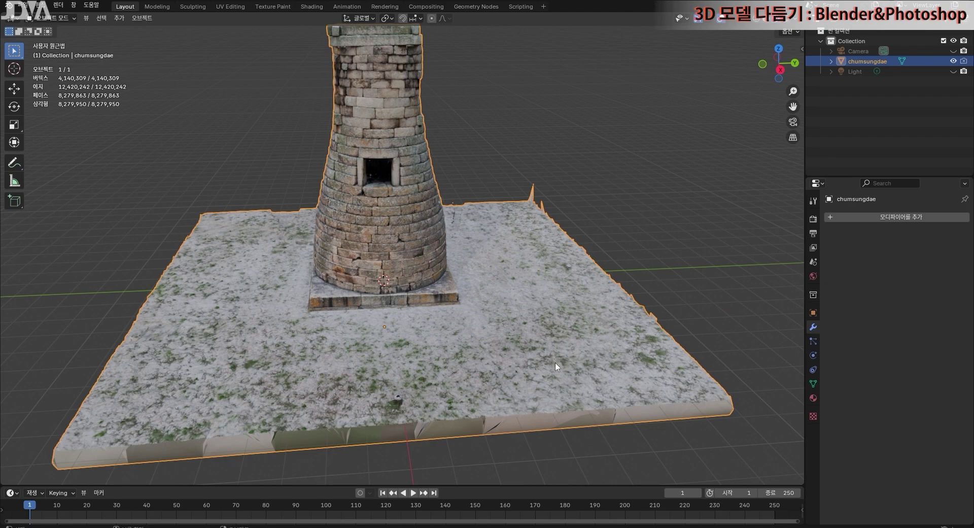
middle_click_drag(558, 367, 705, 347)
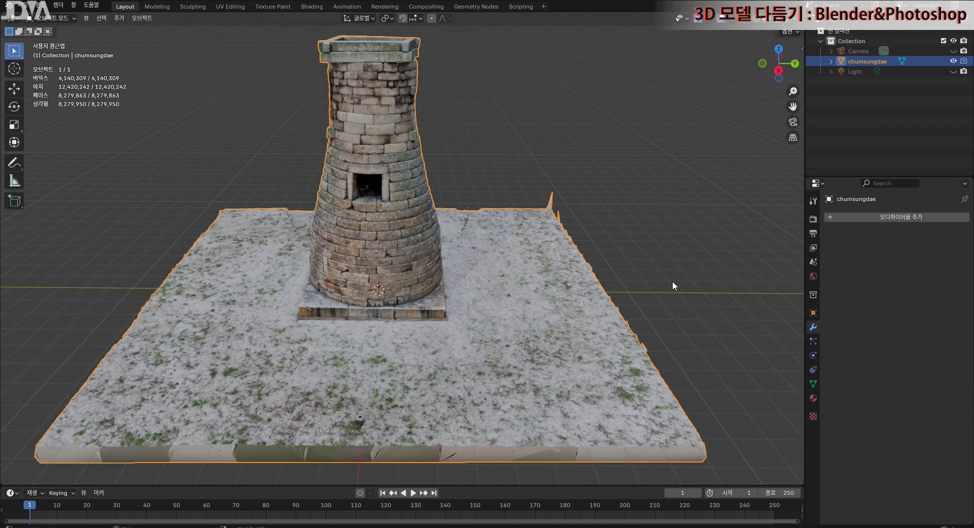
middle_click_drag(673, 282, 680, 290, "shift")
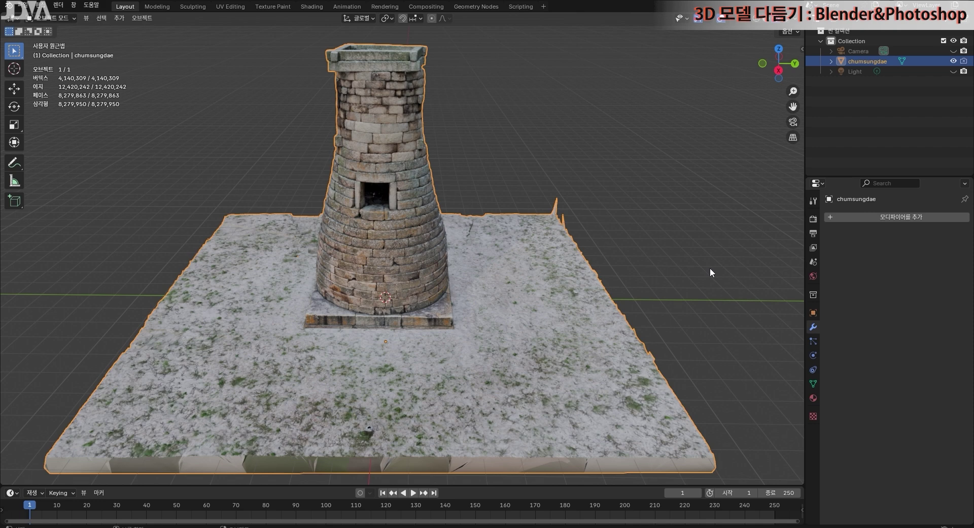
Step: Rename the imported chumsungdae object as chumsungdae_orginal
double_click(885, 61)
left_click(893, 61)
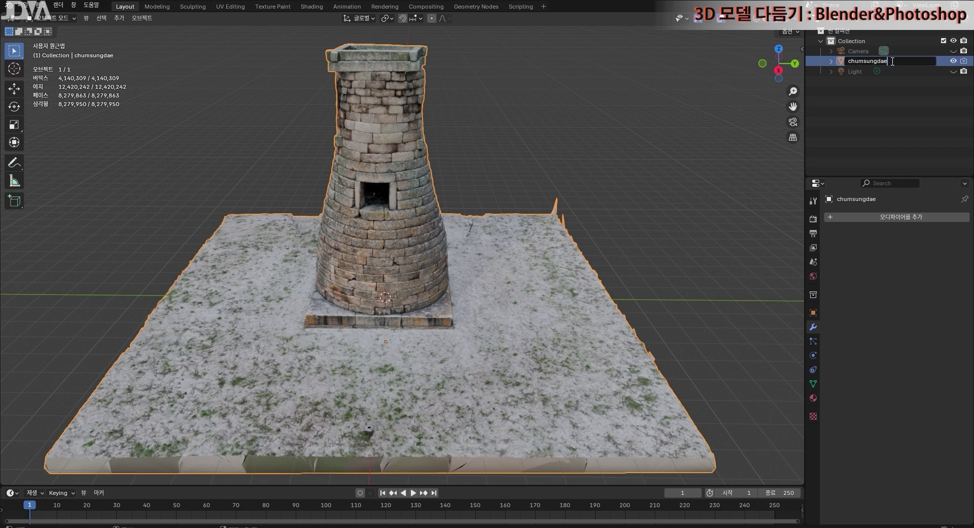
type("_orginal")
key("Return")
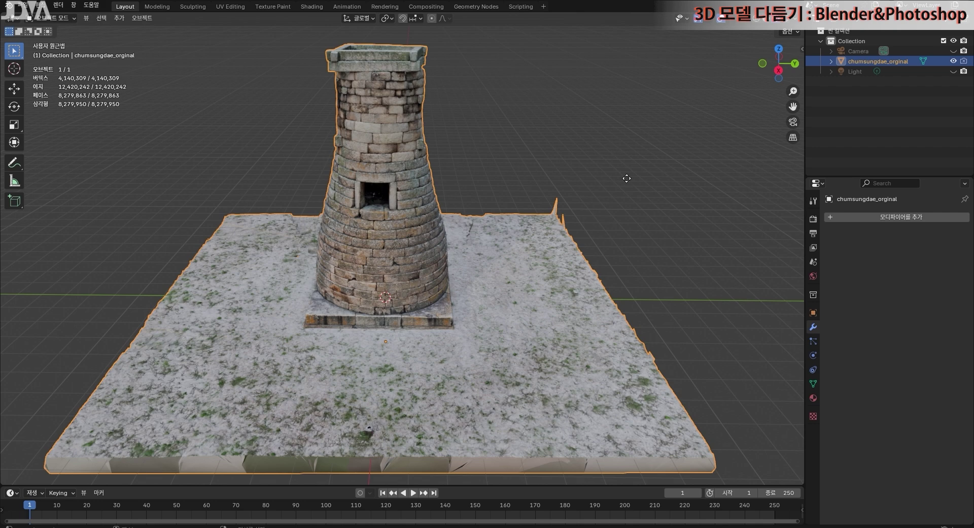
Step: Duplicate the chumsungdae_orginal object in place, without moving the copy
key("shift+d")
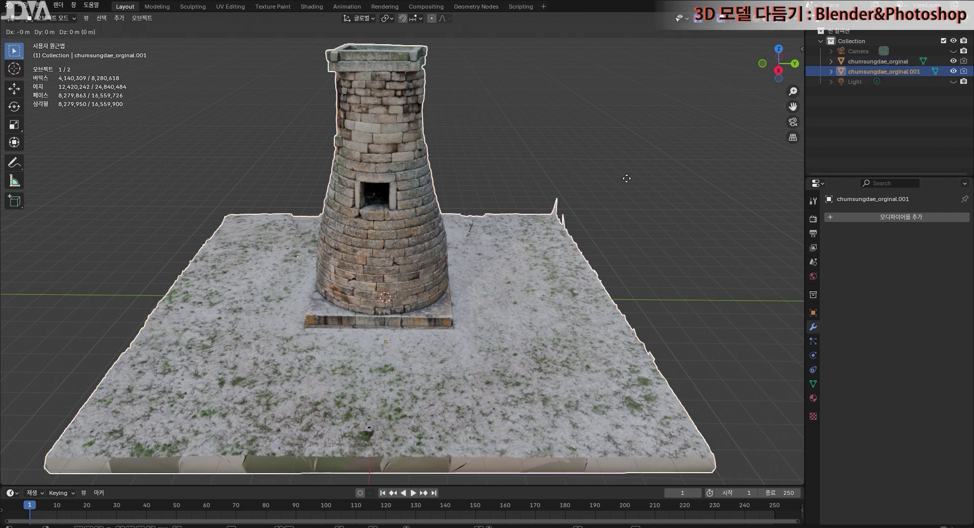
right_click(628, 182)
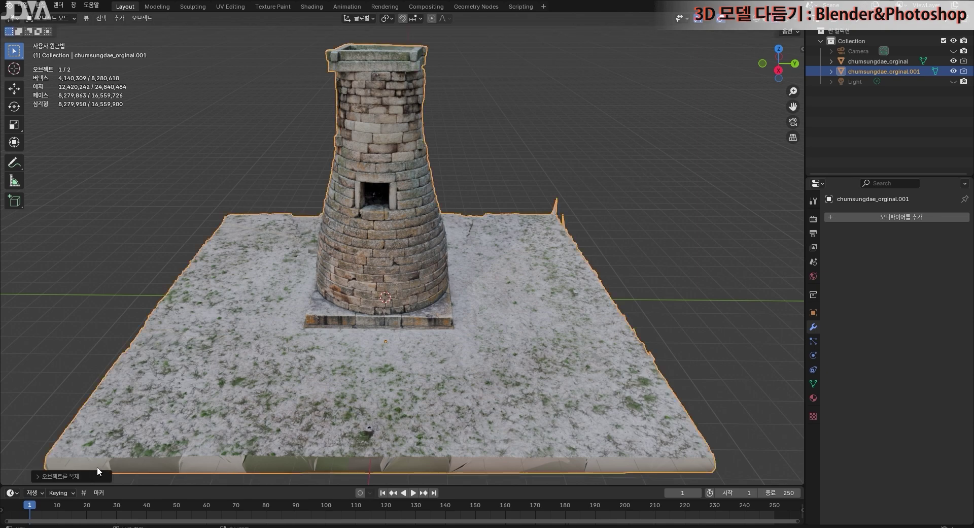
Step: Try offsetting the duplicate by about 0.37 m along X, reset the offset to 0 m and deselect it
left_click(81, 477)
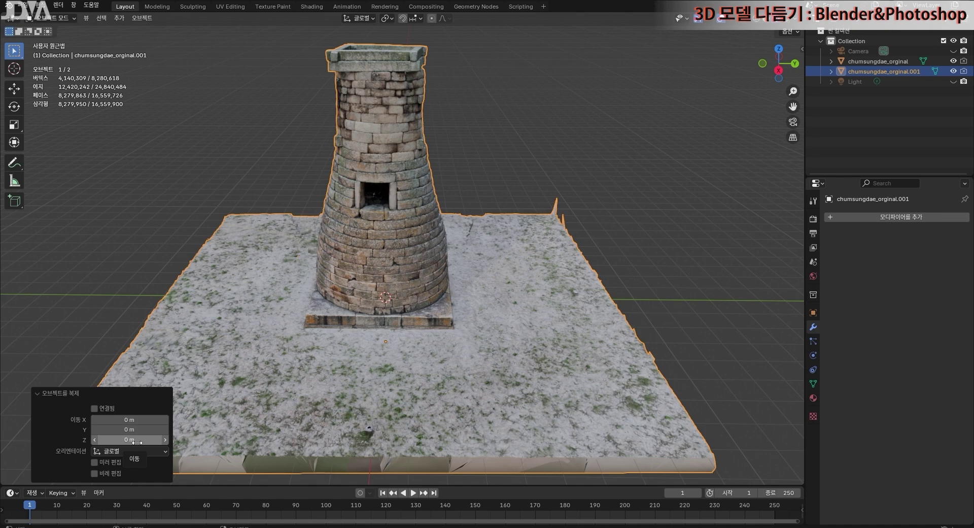
left_click(165, 419)
left_click_drag(130, 420, 149, 420)
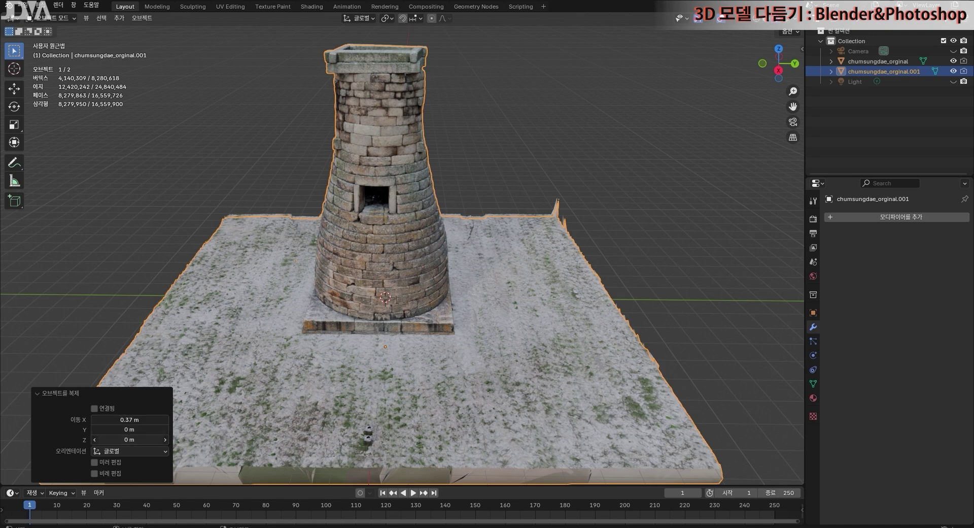
left_click_drag(142, 439, 142, 420)
type("0")
key("Return")
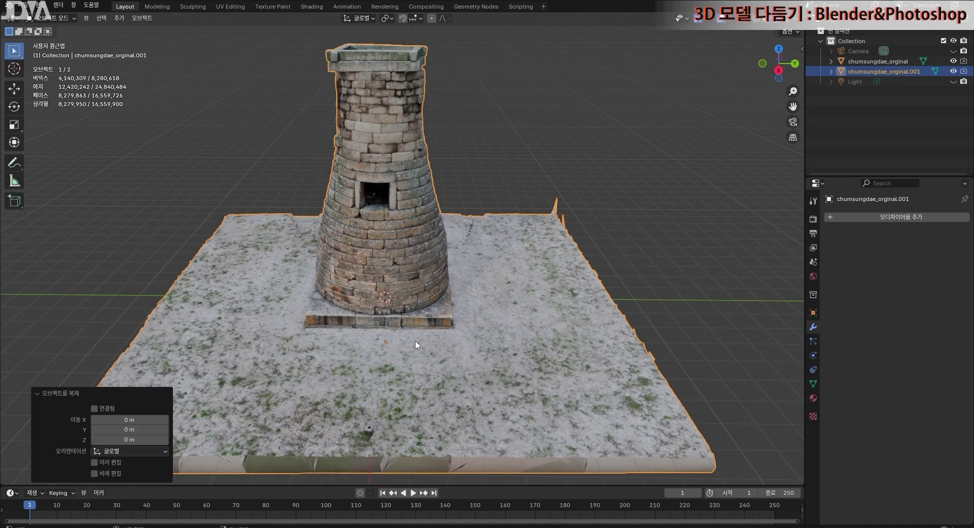
left_click(699, 232)
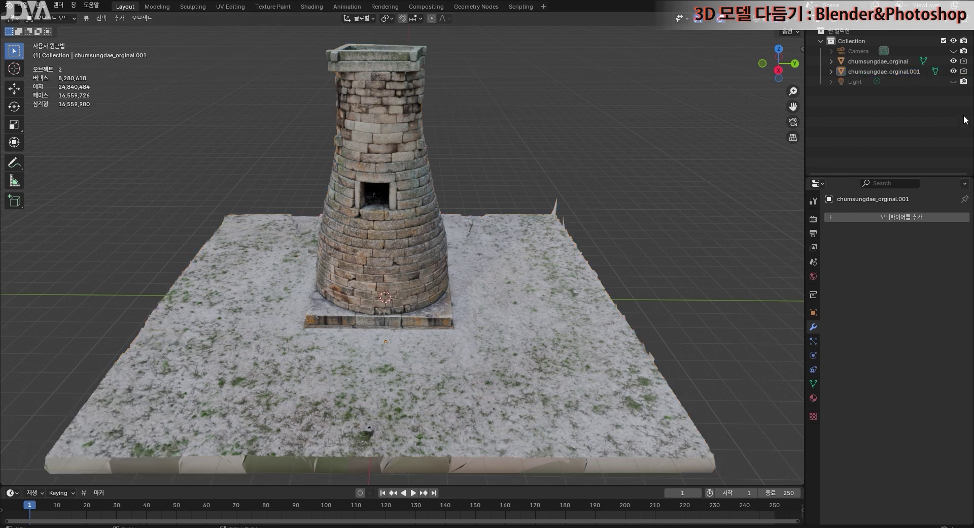
Step: Hide and show the original and the duplicate in turn to compare the two overlapping objects
left_click(954, 71)
left_click(953, 62)
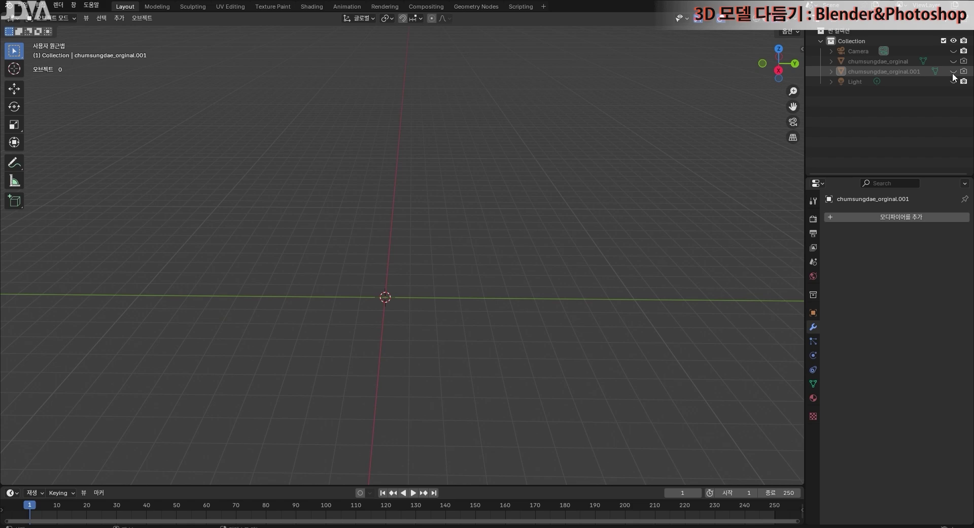
left_click(954, 72)
left_click(954, 62)
left_click(954, 71)
left_click(954, 61)
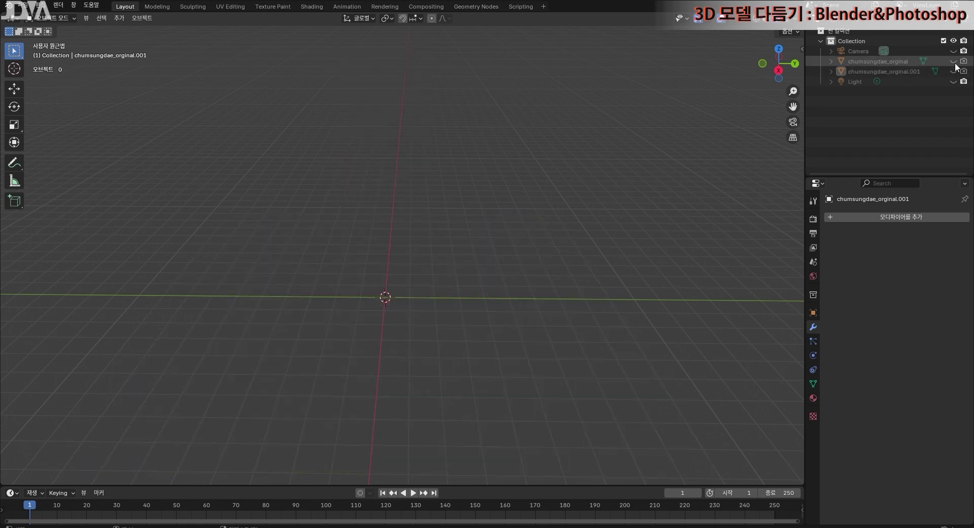
left_click(954, 71)
left_click(954, 60)
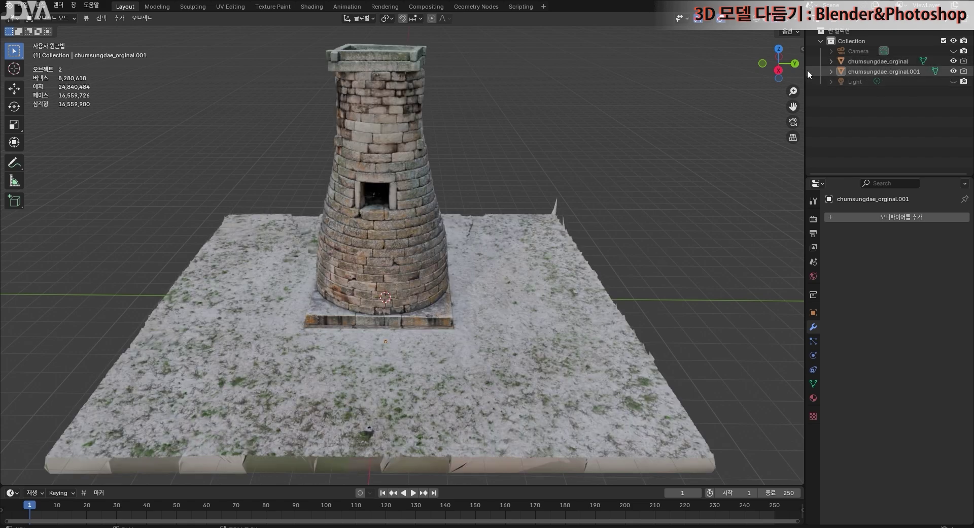
Step: Rename the duplicate chumsungdae_orginal.001 as chumsungdae_copy
left_click(909, 72)
double_click(903, 72)
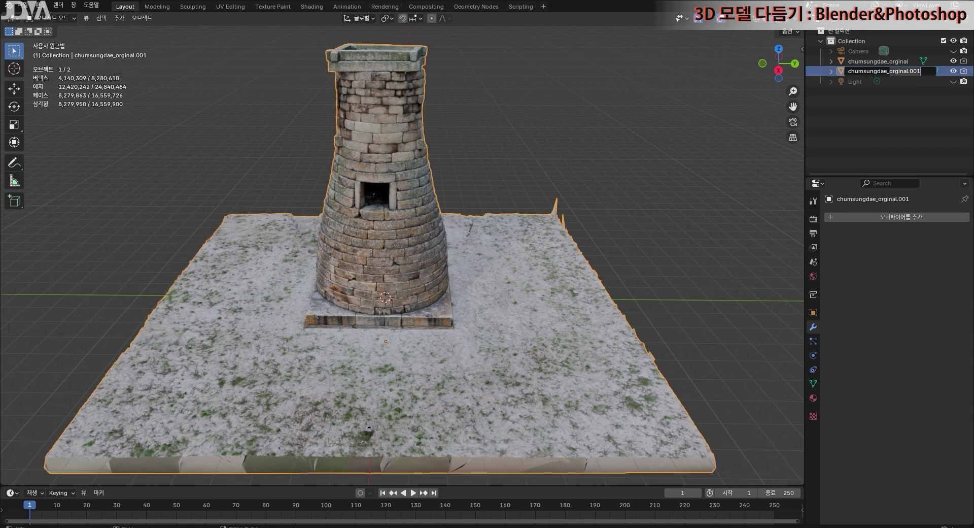
key("BackSpace")
key("BackSpace")
key("BackSpace")
key("BackSpace")
key("BackSpace")
key("BackSpace")
key("BackSpace")
key("BackSpace")
key("BackSpace")
key("BackSpace")
key("BackSpace")
type("copy")
key("Return")
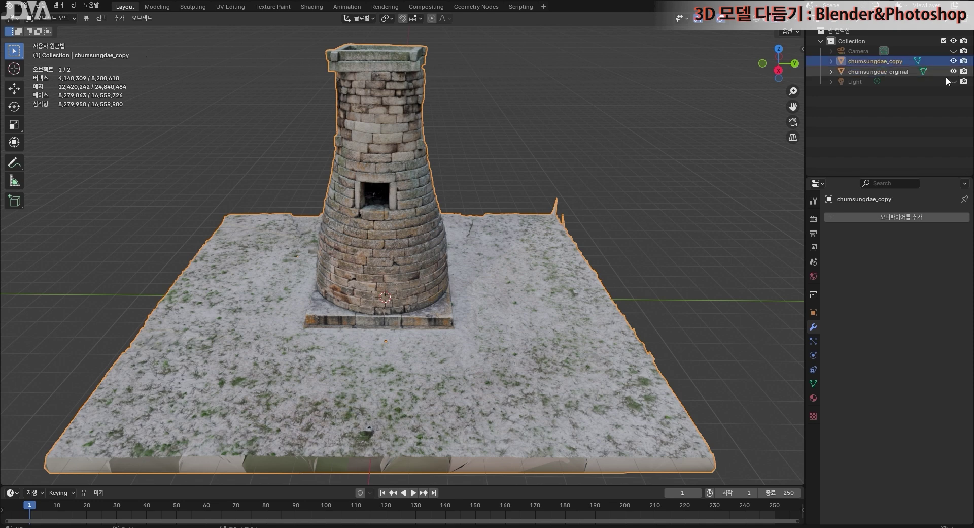
Step: Hide chumsungdae_orginal in the viewport and select only the chumsungdae_copy object
left_click(953, 72)
left_click(699, 189)
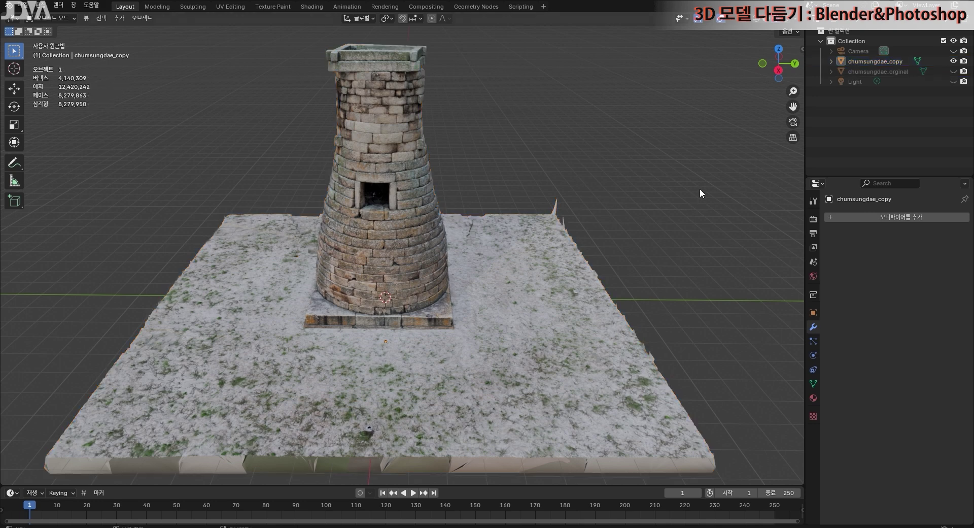
left_click(370, 245)
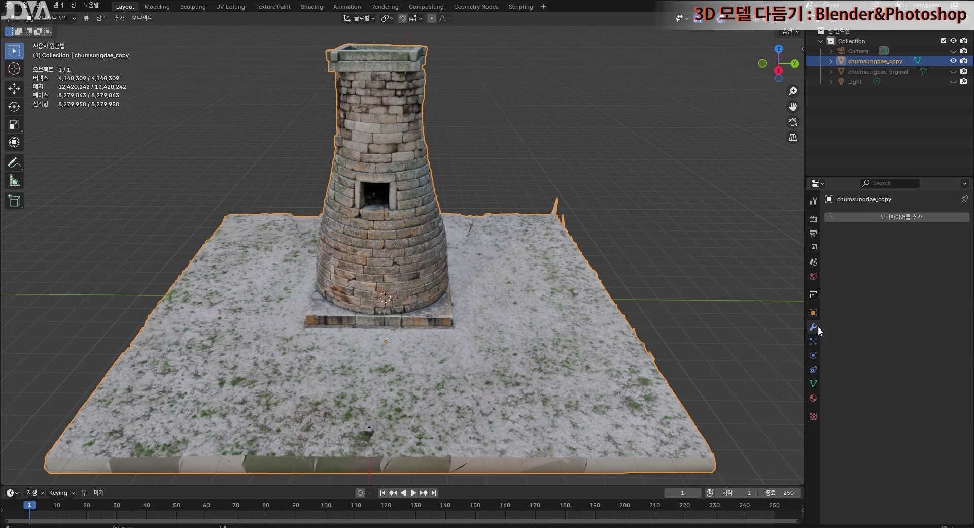
Step: Add a Decimate modifier to chumsungdae_copy and set its collapse ratio to 0.05
left_click(895, 217)
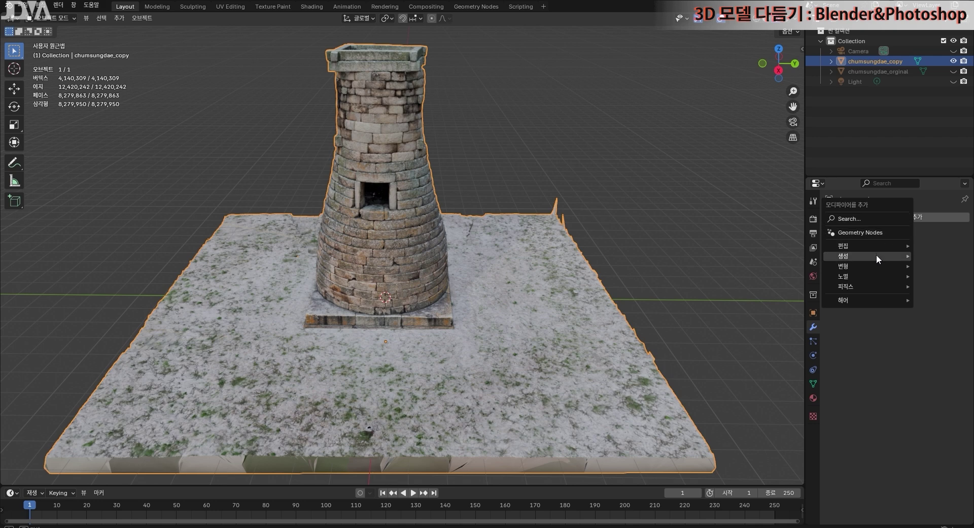
mouse_move(875, 254)
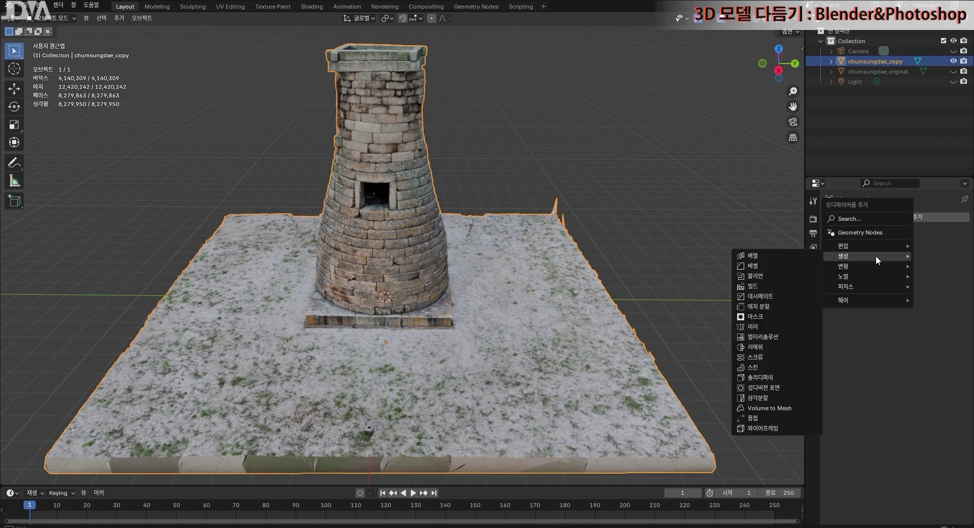
left_click(788, 299)
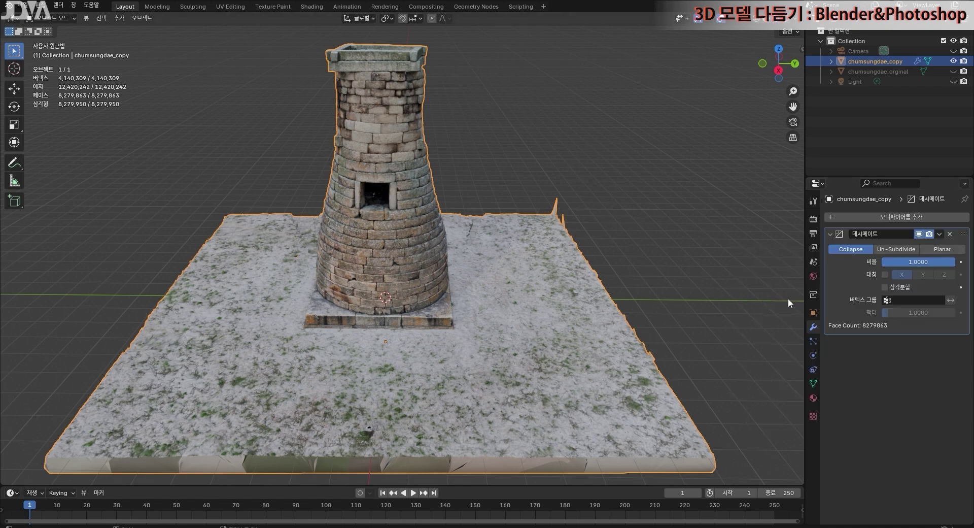
left_click(922, 263)
type("0.05")
key("Return")
Step: Set the Decimate ratio to 0.01 and apply the modifier to chumsungdae_copy
left_click_drag(894, 264, 941, 267)
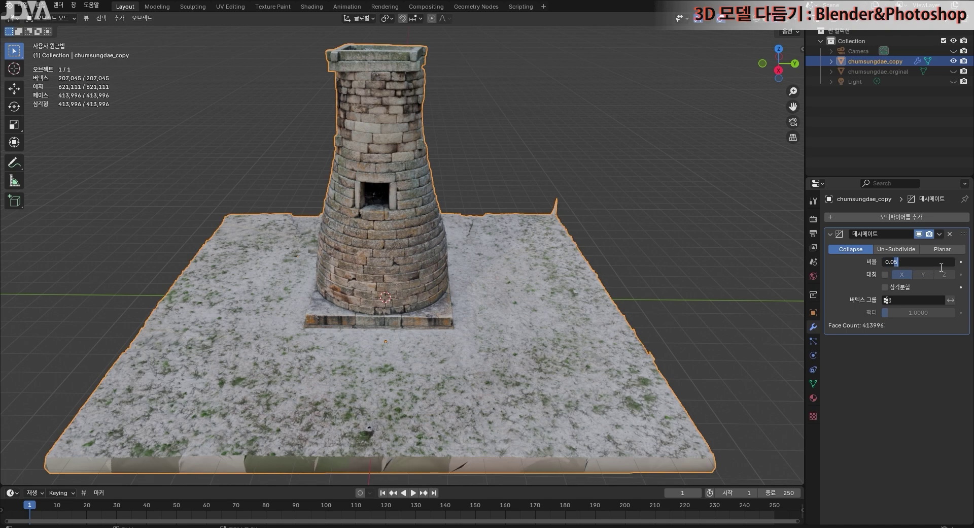
type("1")
key("Return")
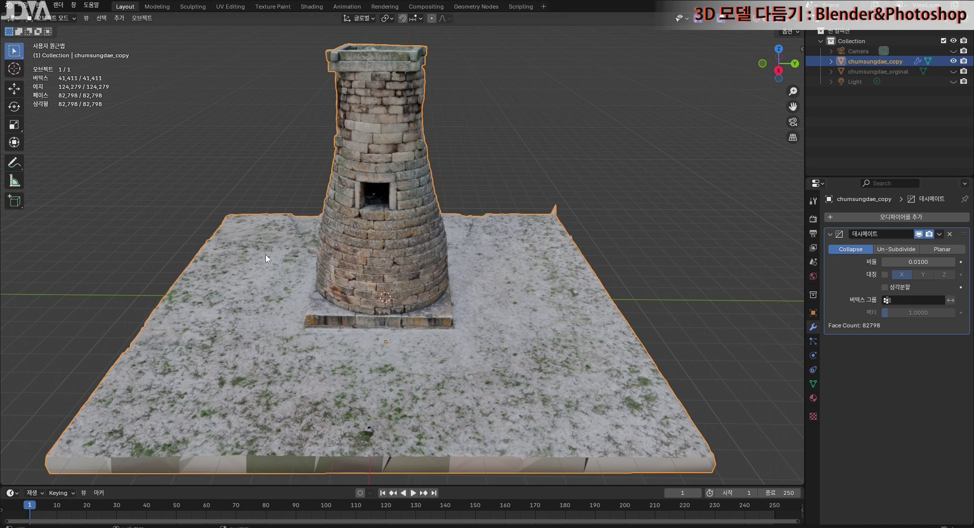
left_click(939, 234)
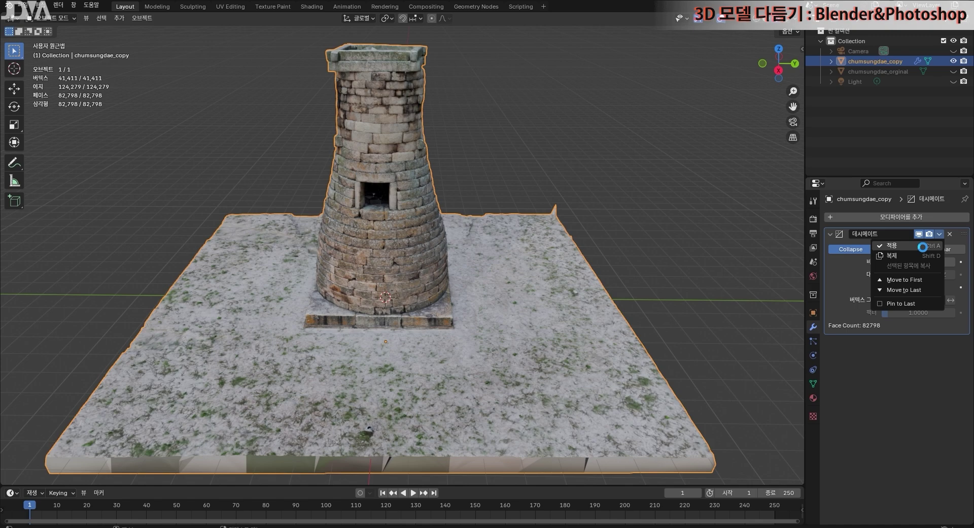
left_click(922, 246)
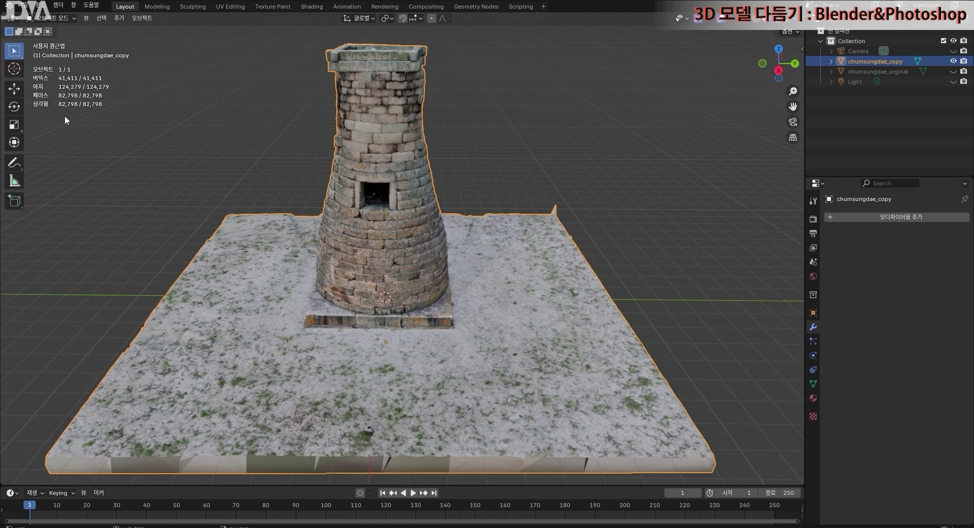
Step: Examine the decimated tower's stonework and top up close with textures, and switch to untextured solid shading
scroll(435, 174, "up", 7)
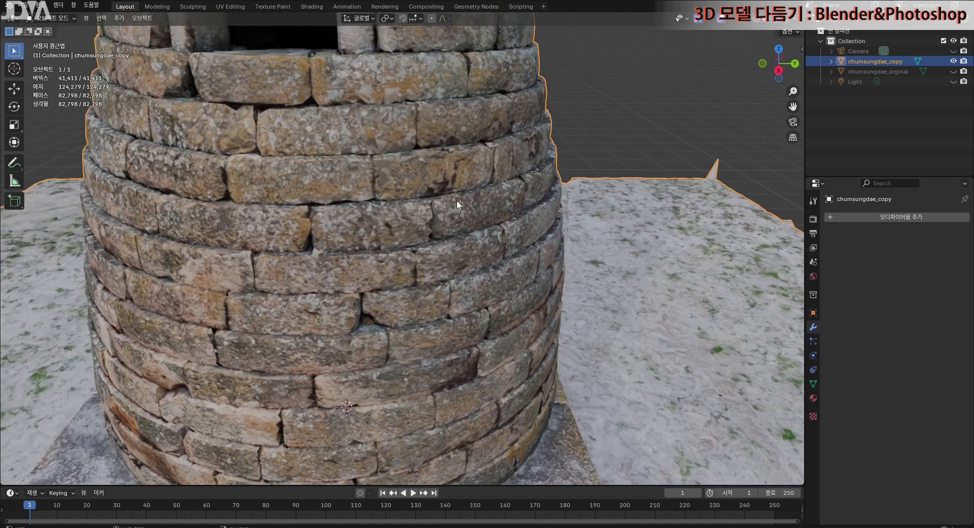
middle_click_drag(543, 277, 477, 468)
scroll(411, 259, "up", 2)
middle_click_drag(477, 298, 348, 347, "shift")
scroll(355, 337, "down", 4)
middle_click_drag(307, 324, 326, 431)
scroll(373, 375, "down", 5)
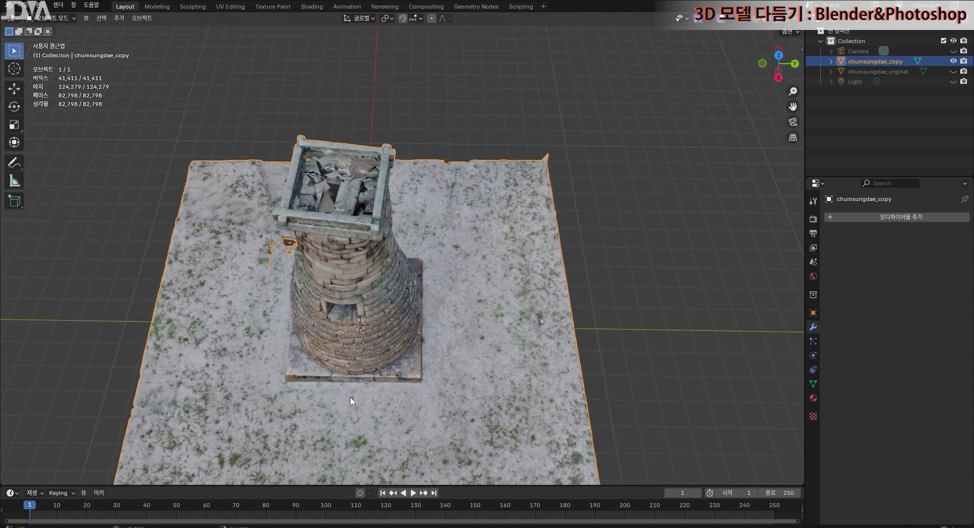
scroll(505, 369, "up", 5)
middle_click_drag(505, 374, 688, 222)
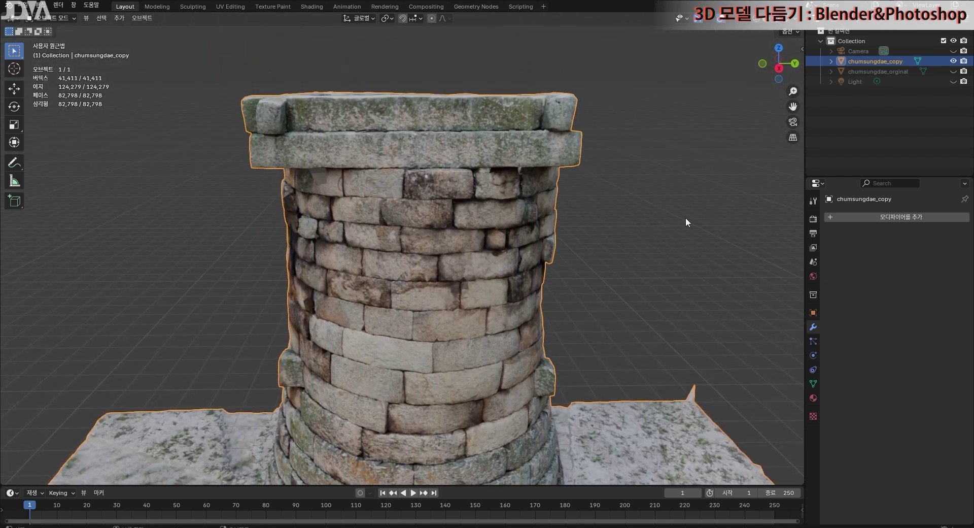
left_click(769, 20)
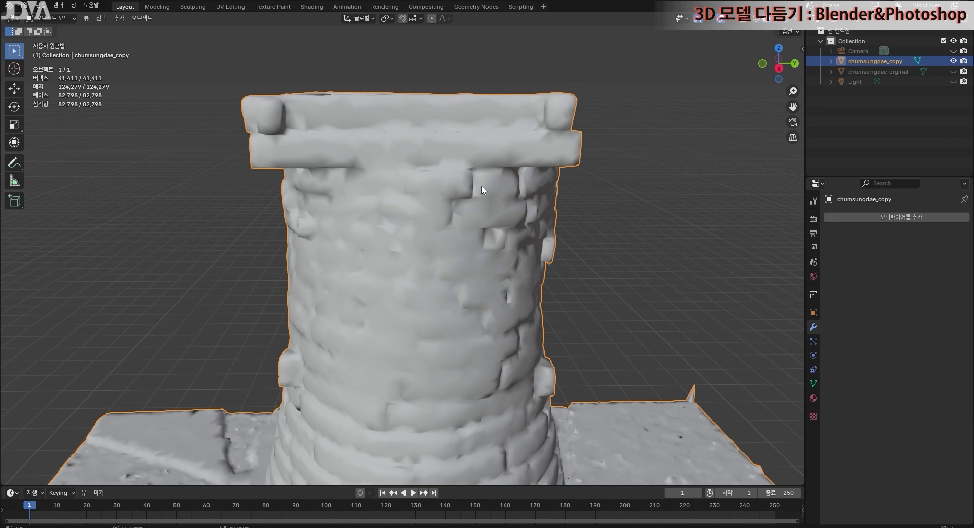
Step: Compare the shapes of chumsungdae_orginal and chumsungdae_copy by switching their visibility, leaving only the copy shown
left_click(953, 72)
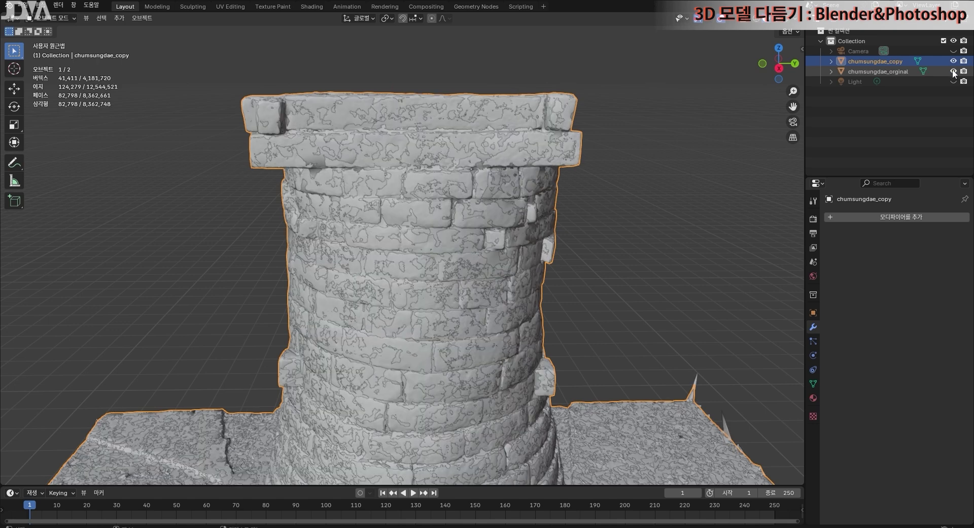
left_click(954, 61)
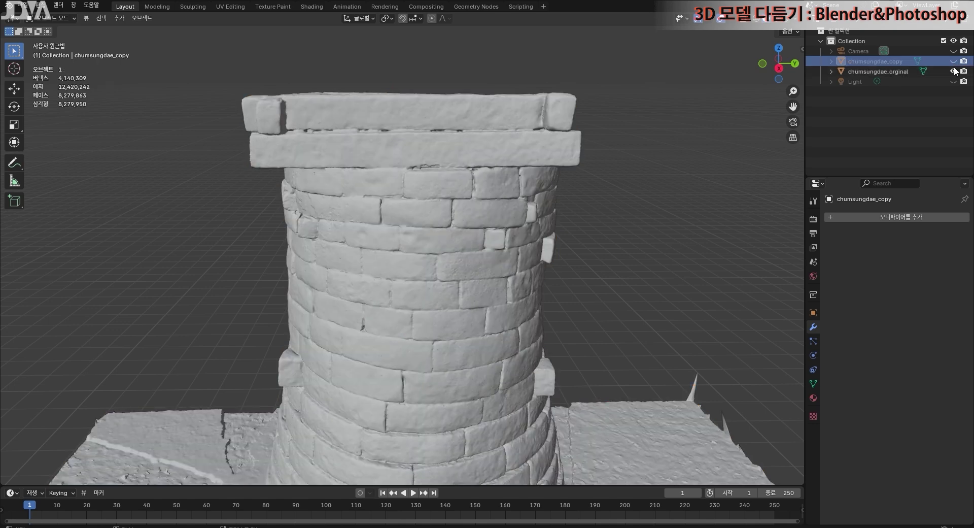
left_click(953, 61)
left_click(954, 71)
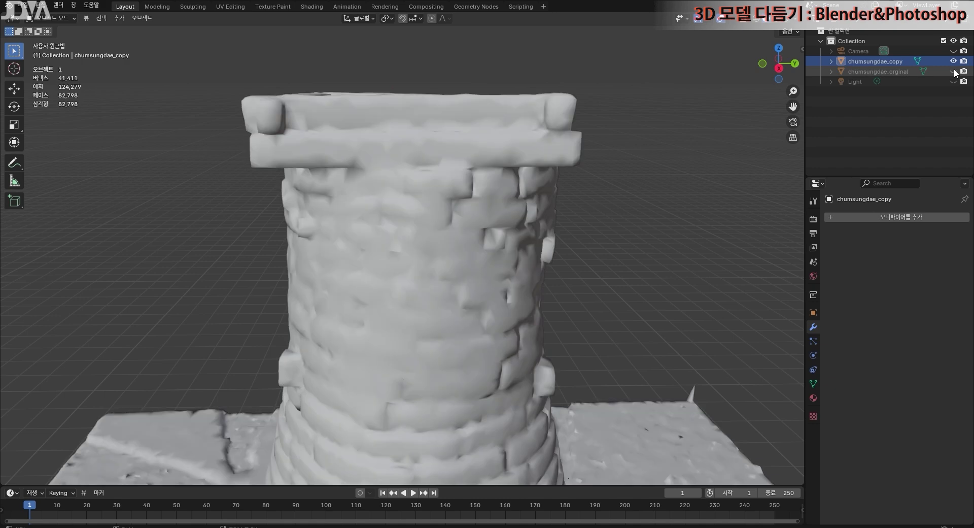
left_click(953, 71)
left_click(954, 60)
left_click(954, 61)
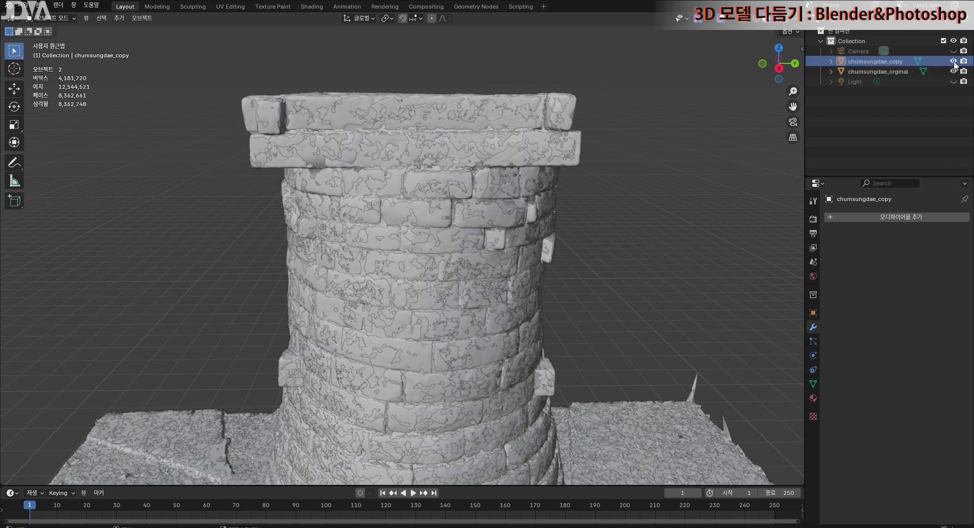
left_click(953, 72)
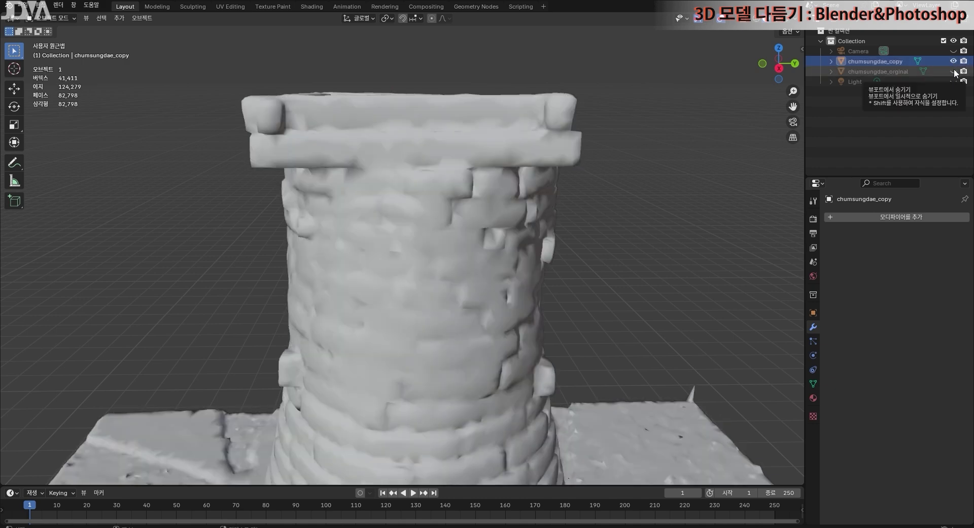
Step: Put chumsungdae_copy in Edit Mode and examine the reduced mesh on the tower's upper part
left_click(59, 21)
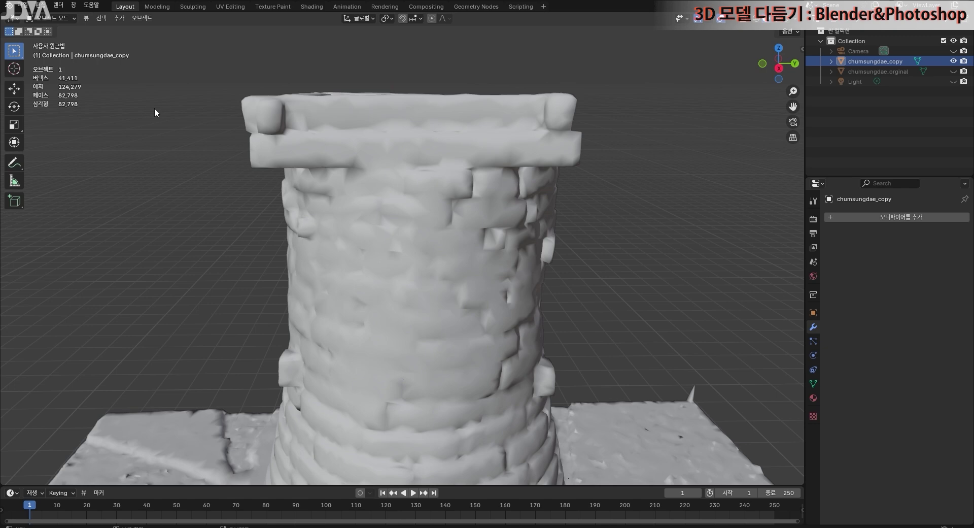
left_click(65, 19)
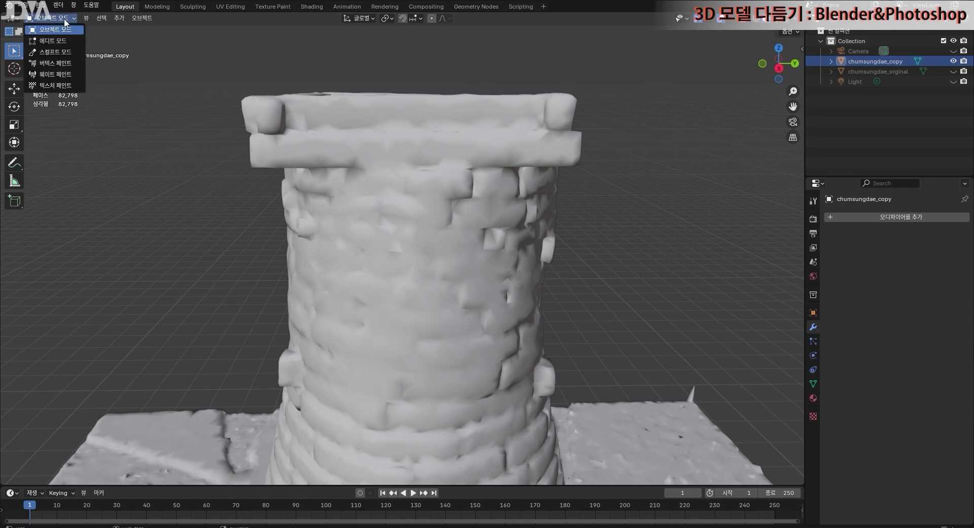
left_click(64, 44)
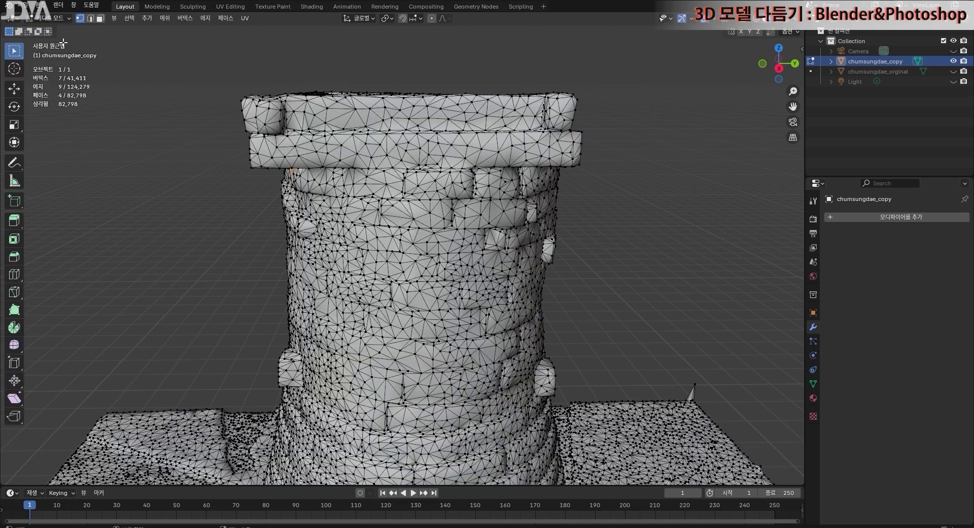
scroll(560, 153, "up", 2)
scroll(603, 198, "down", 5)
scroll(618, 257, "up", 1)
middle_click_drag(618, 257, 634, 245)
scroll(581, 246, "up", 4)
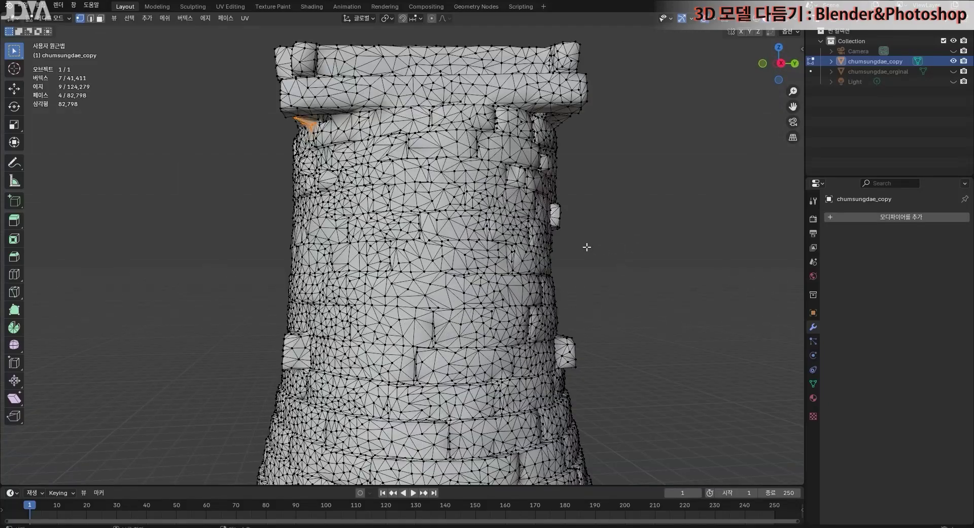
Step: Show only chumsungdae_orginal and examine its dense stonework mesh up close in Edit Mode
key("Tab")
left_click(953, 71)
left_click(953, 60)
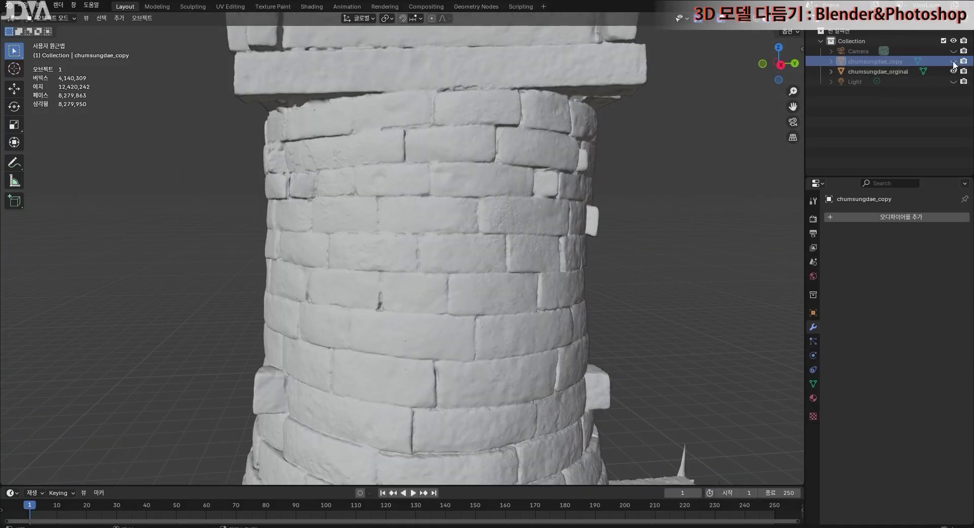
left_click(499, 102)
key("Tab")
scroll(475, 179, "up", 6)
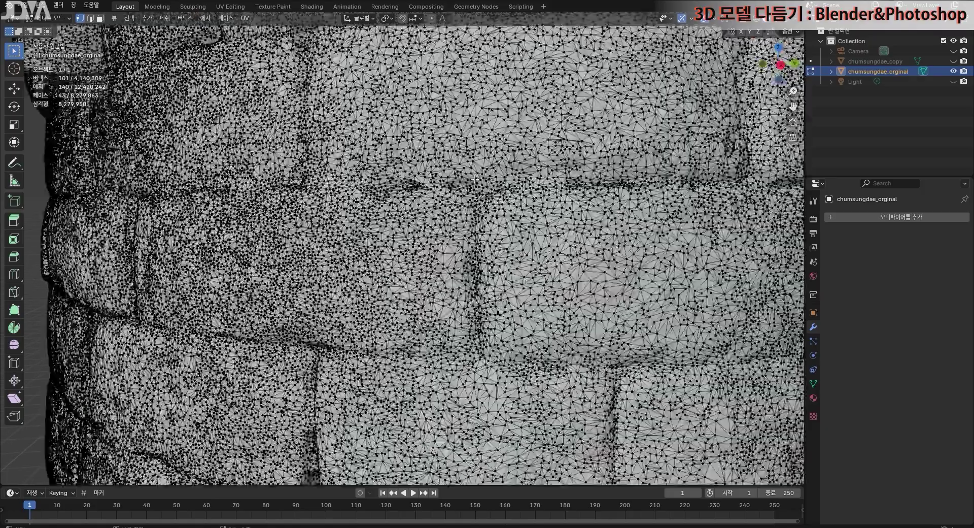
scroll(474, 178, "down", 5)
middle_click_drag(562, 210, 587, 212)
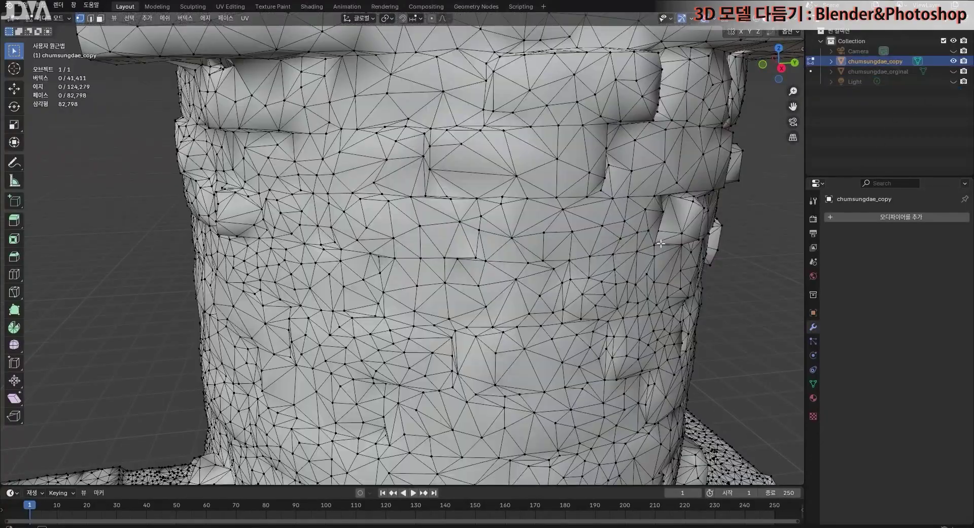
Step: Examine chumsungdae_copy's reduced stonework mesh up close and the whole textured tower with its surrounding ground
middle_click_drag(660, 244, 660, 212)
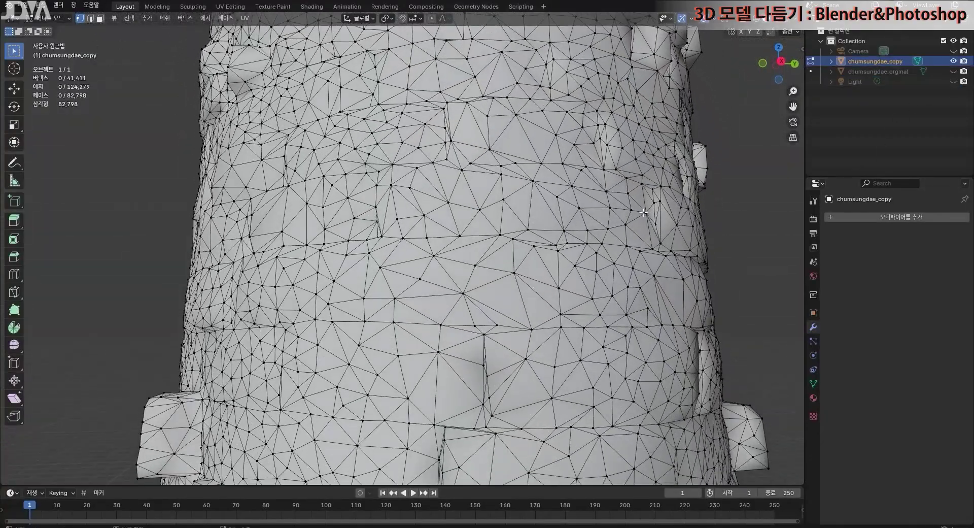
scroll(641, 215, "down", 3)
middle_click_drag(582, 219, 585, 276)
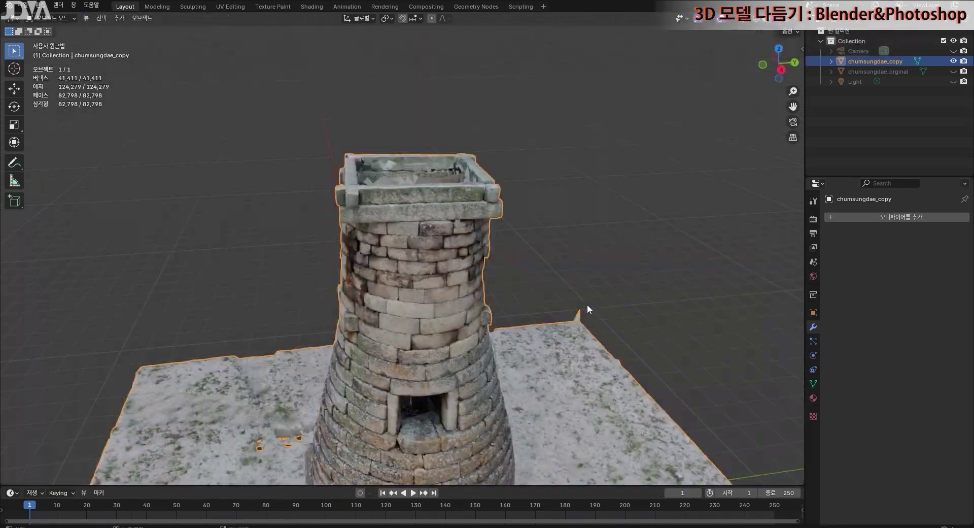
middle_click_drag(529, 431, 508, 252, "shift")
scroll(501, 306, "down", 2)
middle_click_drag(501, 306, 478, 341)
scroll(486, 375, "down", 2)
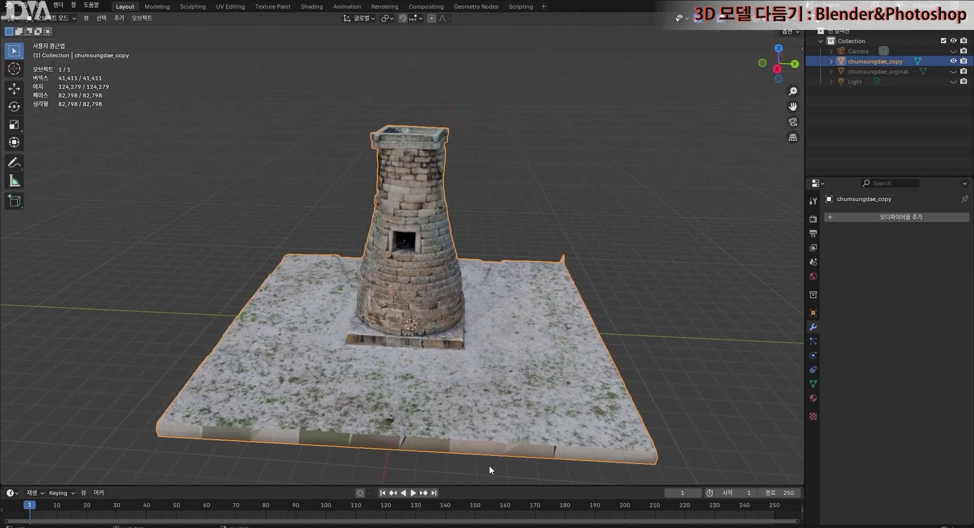
middle_click_drag(627, 408, 621, 426)
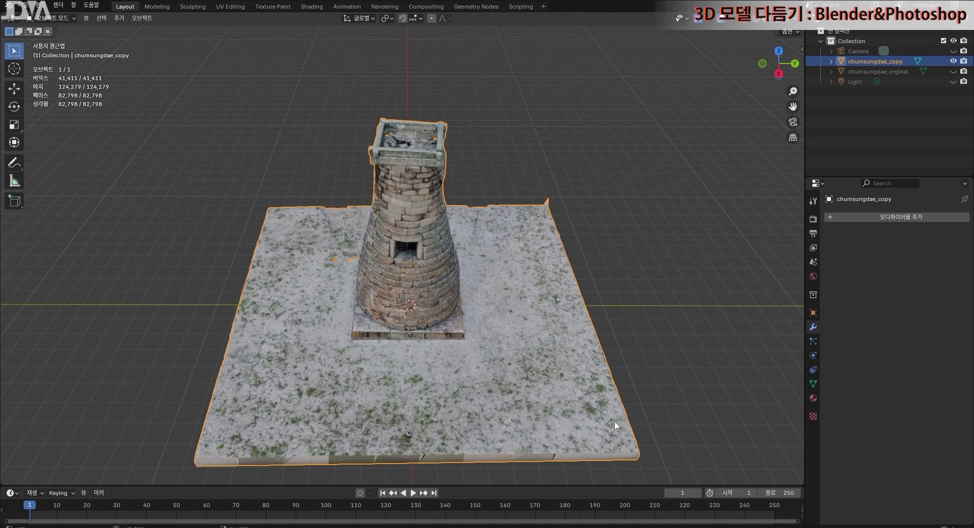
Step: In Edit Mode with X-ray selection, select the ground slab on all four sides of the tower and delete its vertices
key("Tab")
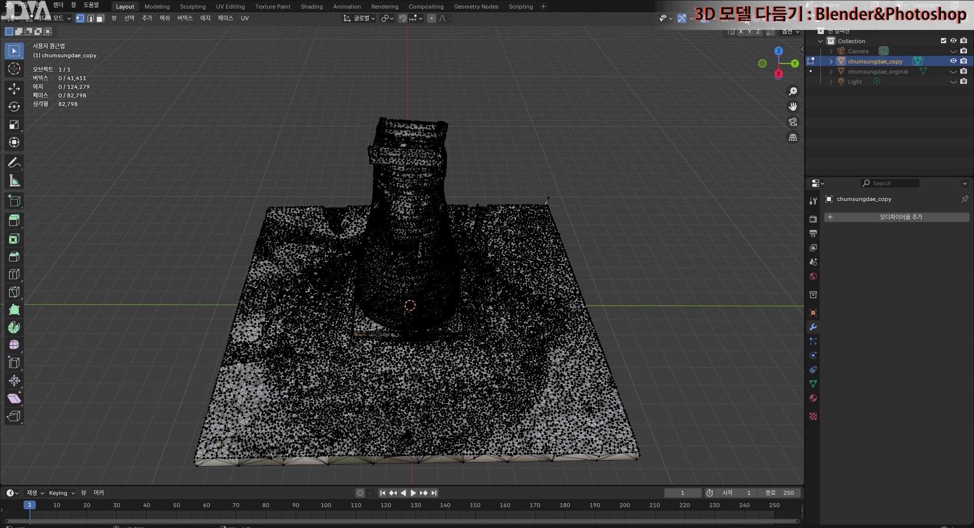
left_click(746, 19)
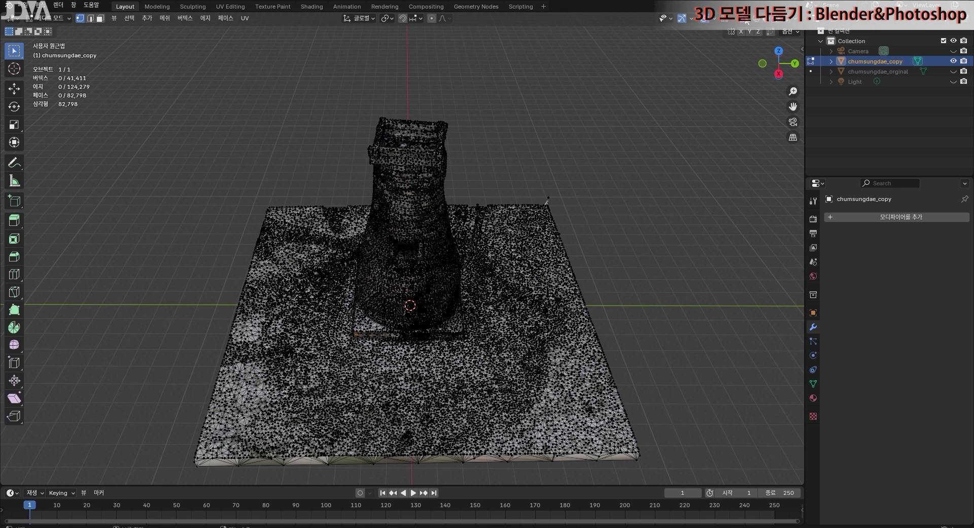
left_click_drag(677, 463, 127, 355)
left_click_drag(687, 472, 144, 350)
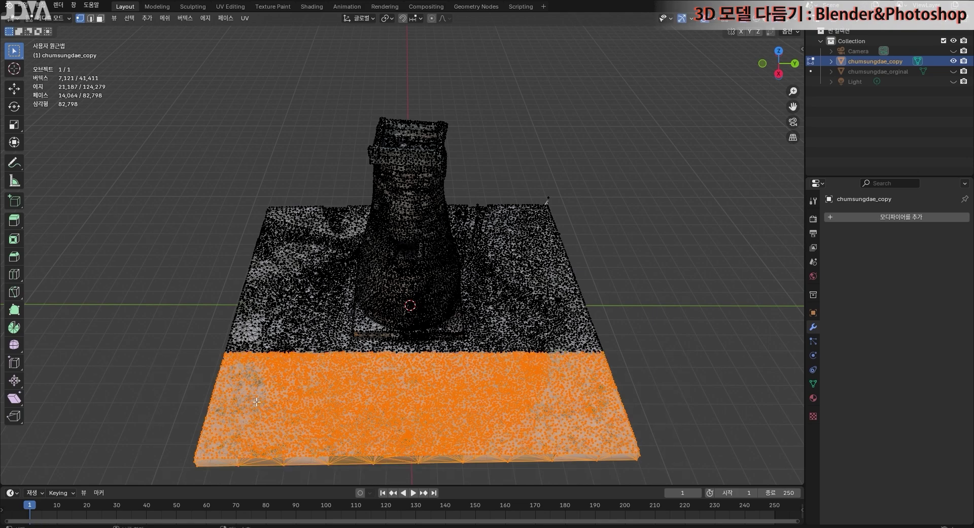
mouse_move(348, 433)
middle_mouse_down()
mouse_move(402, 331)
mouse_move(352, 436)
middle_mouse_up()
left_click_drag(663, 472, 151, 340)
middle_click_drag(151, 340, 680, 476)
left_click_drag(635, 461, 152, 333)
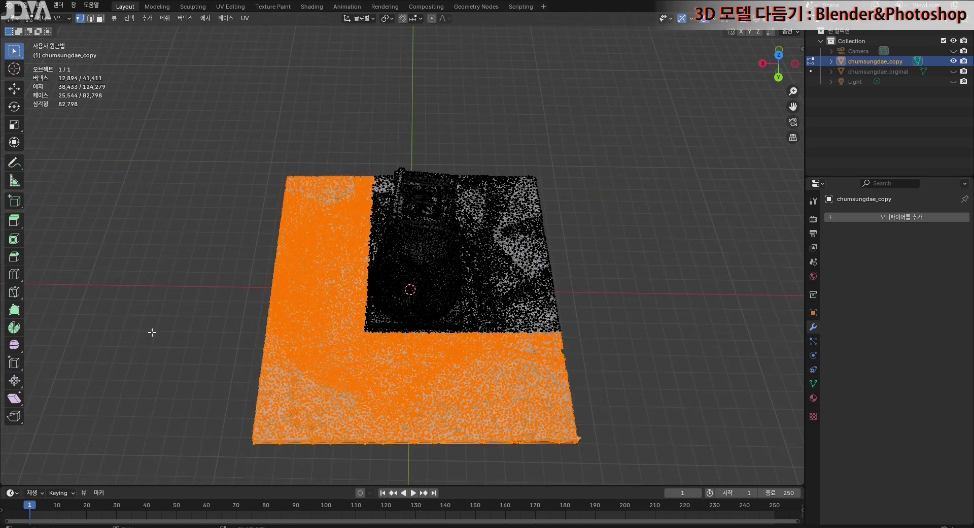
middle_click_drag(152, 332, 597, 468)
left_click_drag(597, 469, 187, 341)
middle_click_drag(471, 386, 358, 393)
left_click_drag(594, 457, 199, 343)
middle_click_drag(424, 441, 434, 449)
left_click_drag(656, 456, 189, 331)
middle_click_drag(333, 432, 453, 388)
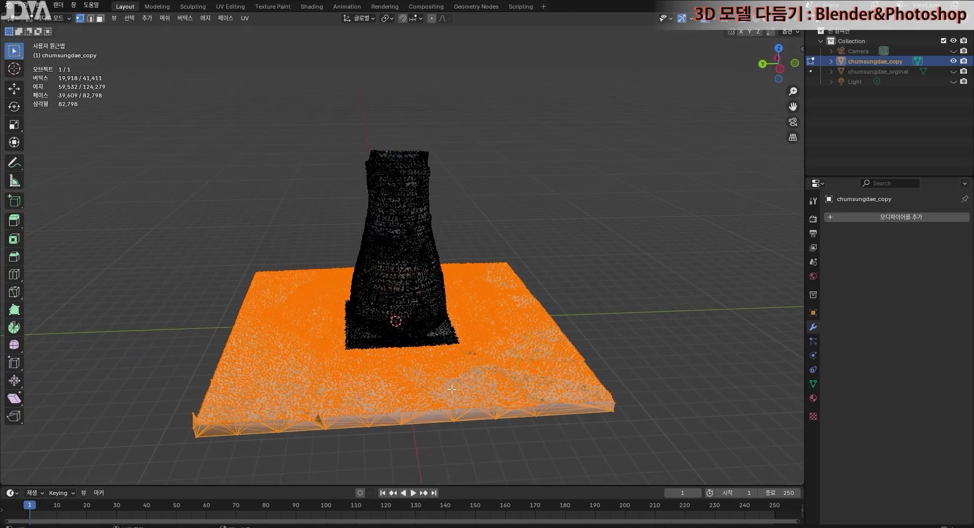
key("x")
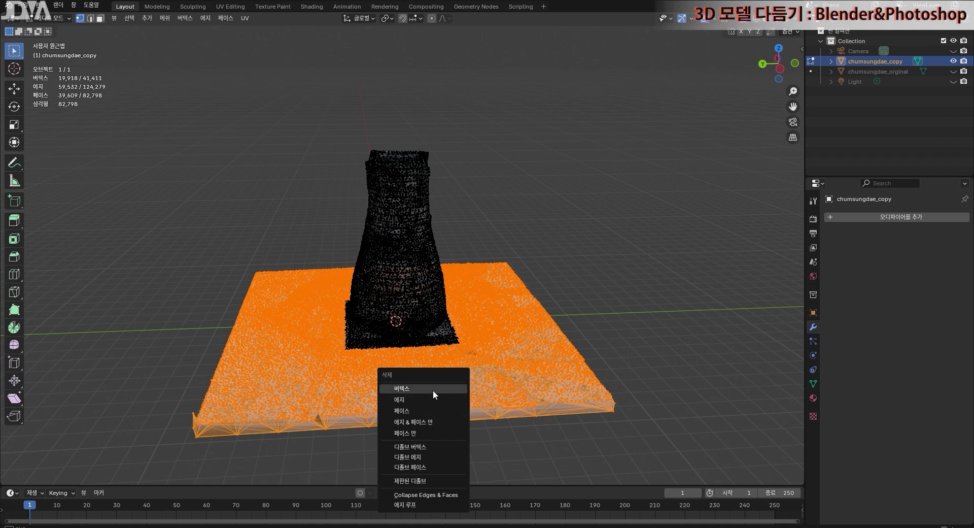
left_click(433, 390)
Step: Examine the textured stones and broken surfaces inside the open top of the tower
scroll(376, 350, "up", 4)
middle_click_drag(474, 383, 504, 252)
scroll(528, 200, "up", 4)
middle_click_drag(550, 228, 450, 418)
scroll(450, 419, "up", 5)
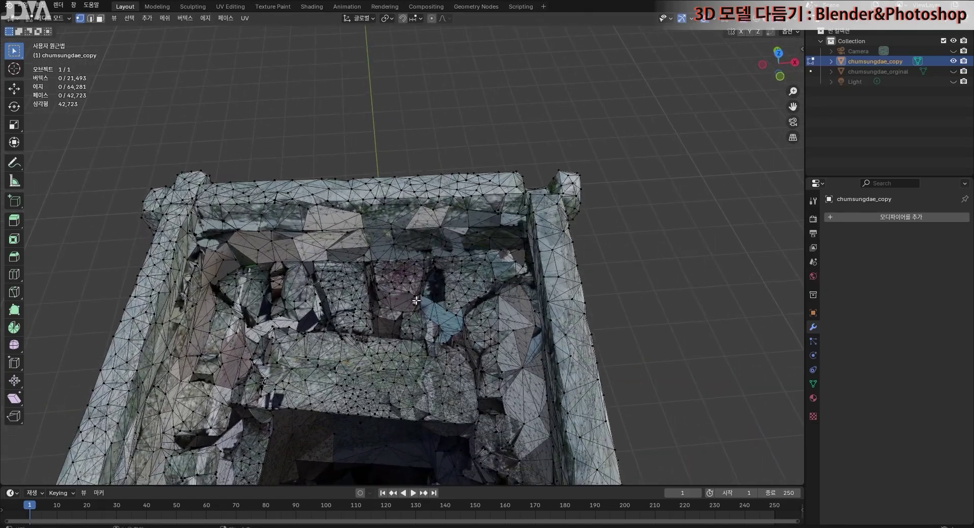
middle_click_drag(513, 343, 546, 282)
scroll(484, 193, "up", 3)
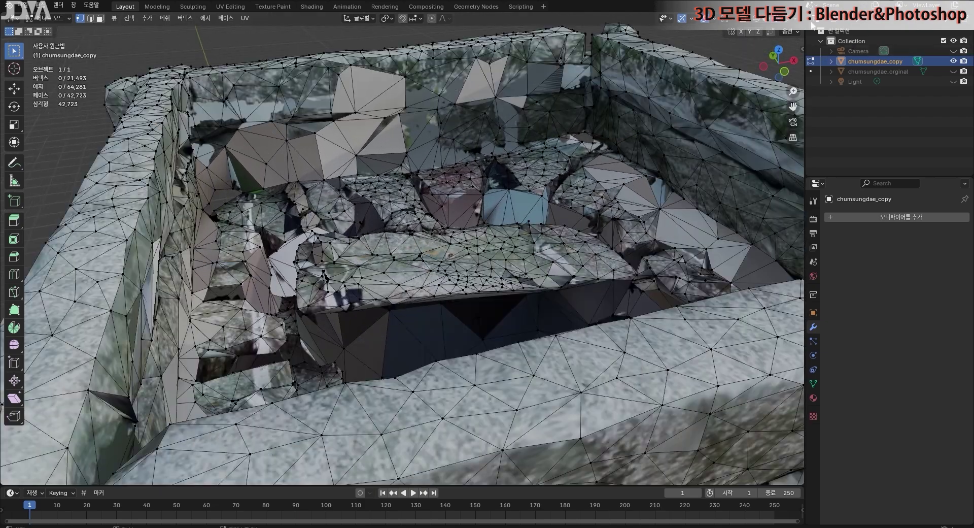
Step: Switch to untextured solid shading and examine the narrow gap between the stones inside the tower top
left_click(768, 21)
middle_click_drag(471, 338, 464, 387)
middle_click_drag(254, 431, 377, 337, "shift")
scroll(377, 336, "up", 5)
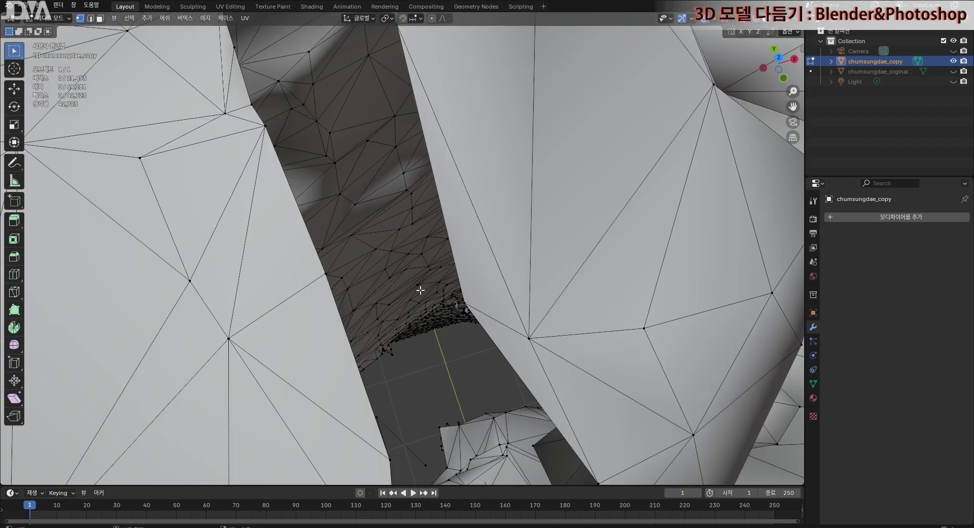
scroll(420, 290, "down", 4)
mouse_move(431, 350)
middle_mouse_down()
mouse_move(424, 310)
mouse_move(420, 357)
middle_mouse_up()
scroll(417, 346, "up", 4)
scroll(415, 346, "down", 4)
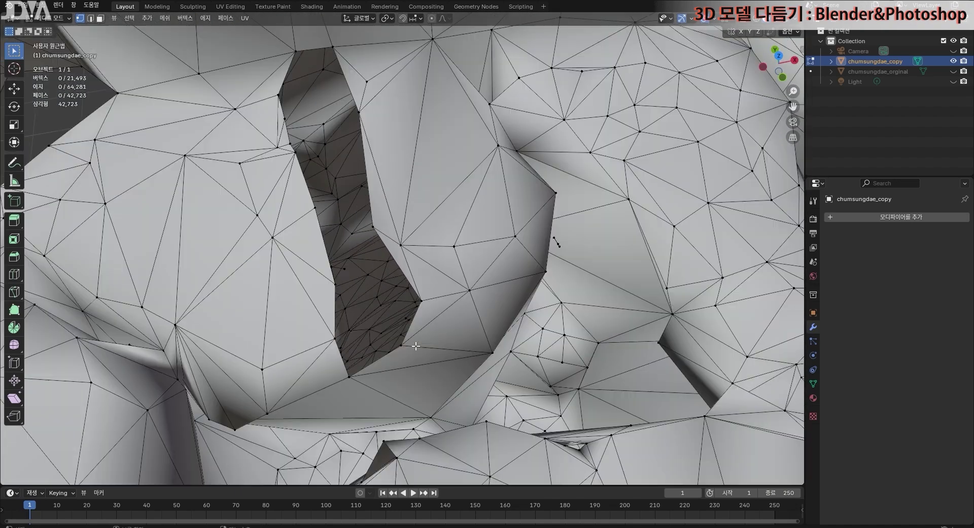
scroll(416, 349, "up", 4)
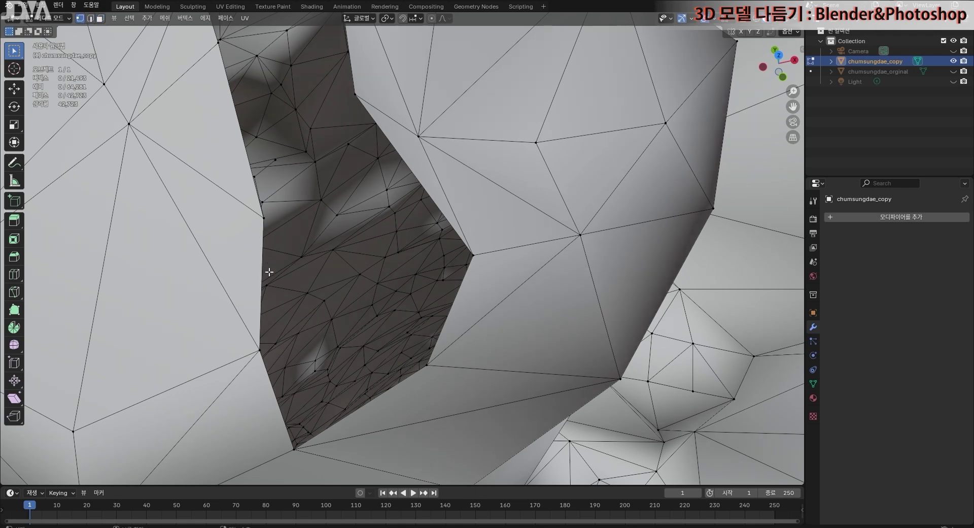
Step: Fill the lower end of the stone gap with a triangular face between its three corner vertices
left_click(257, 351)
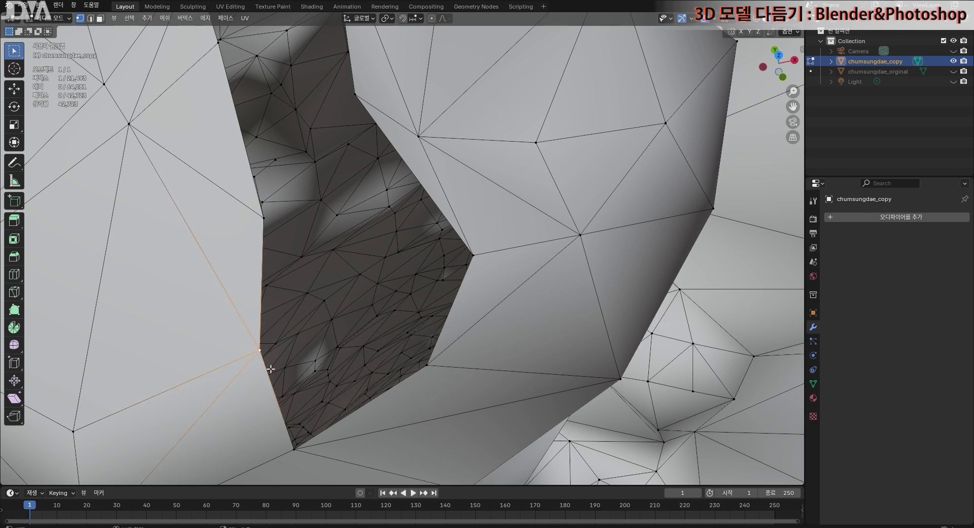
left_click(293, 451, "shift")
left_click(258, 351)
left_click(294, 451, "shift")
left_click(429, 367, "shift")
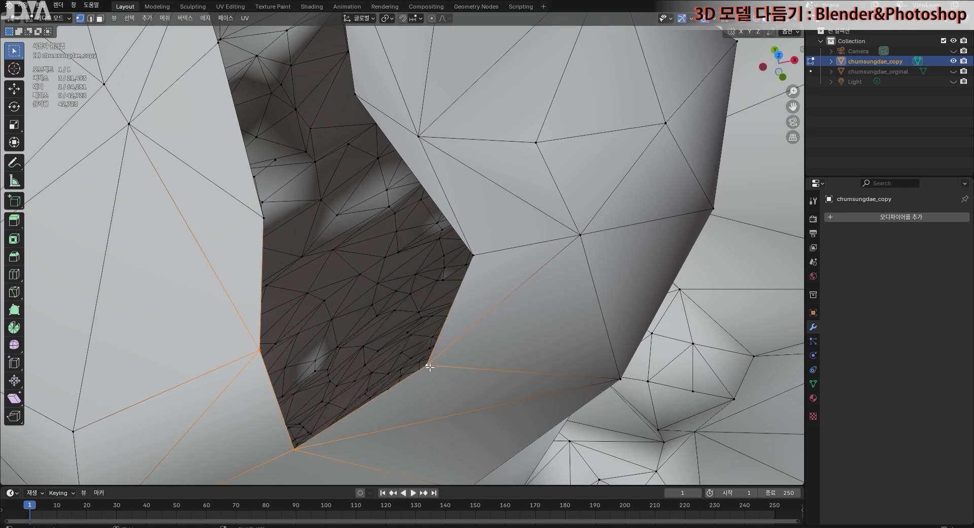
key("f")
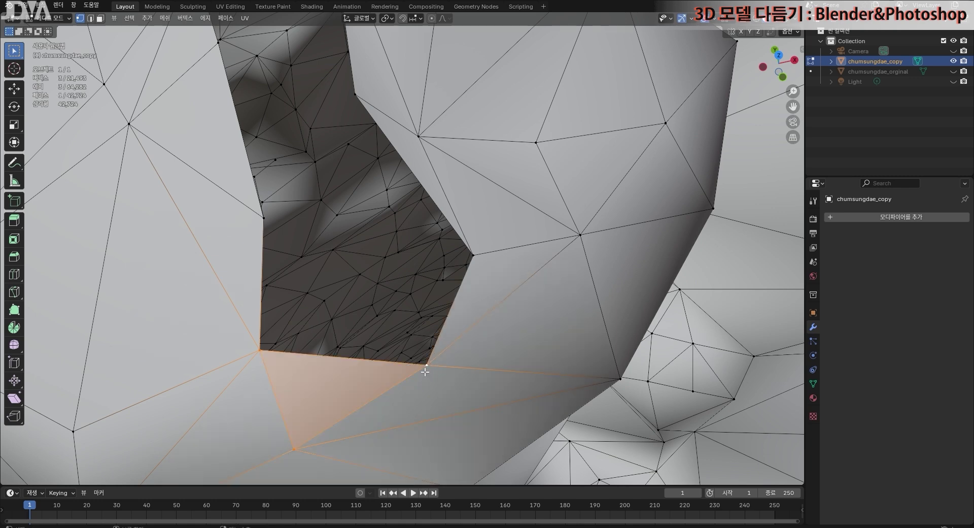
Step: Extend the patch across the gap with another triangular face up to the next vertex on the opposite edge
left_click(259, 354)
left_click(430, 366, "shift")
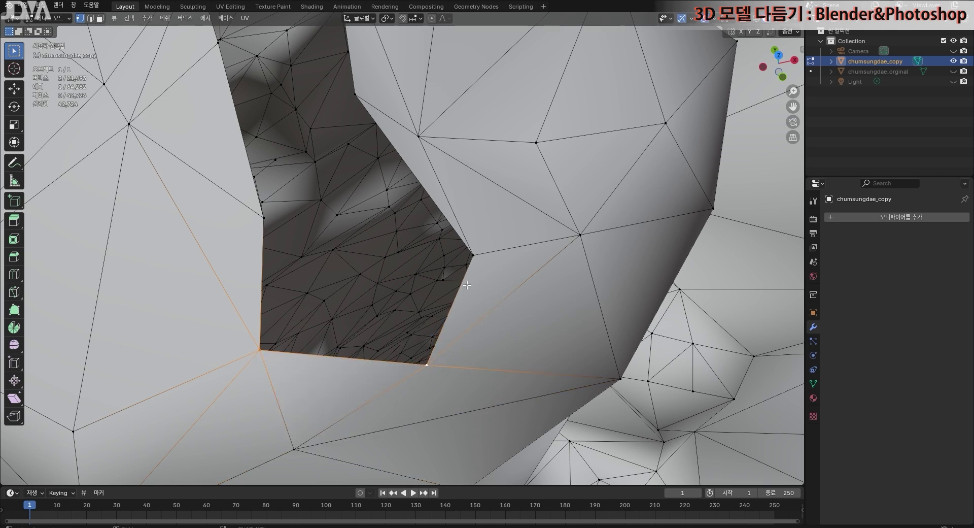
left_click(485, 252, "shift")
key("f")
Step: Dissolve the selected stray vertices at the small openings in the stonework to clean up the patched surface
middle_click_drag(512, 265, 450, 409)
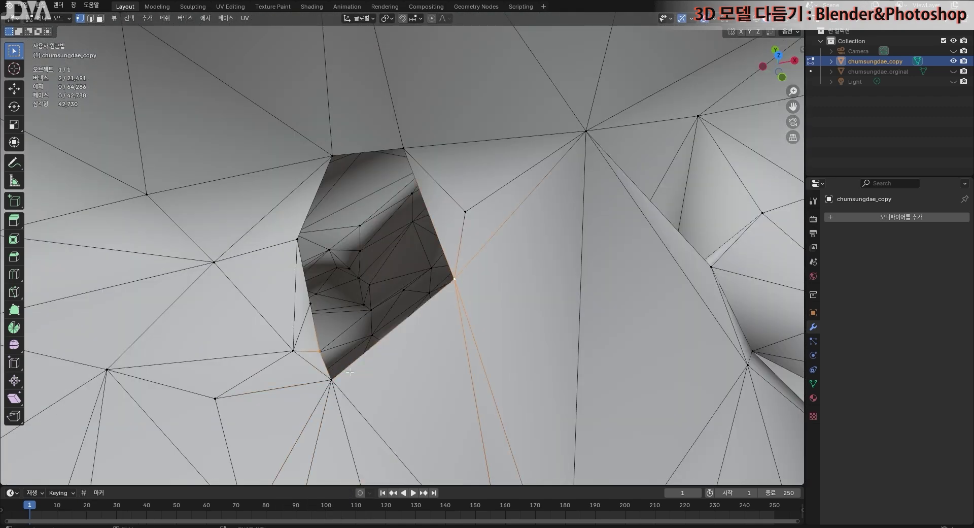
key("x")
left_click(553, 337)
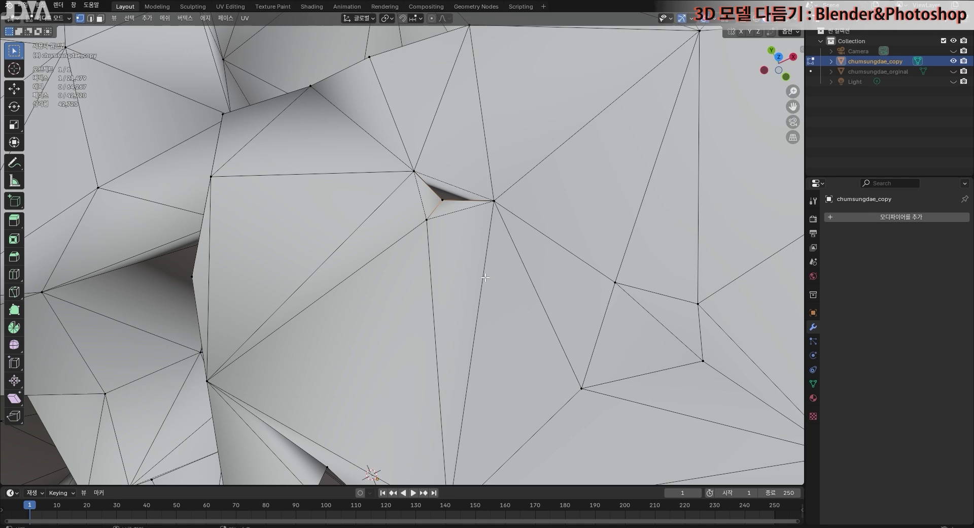
key("x")
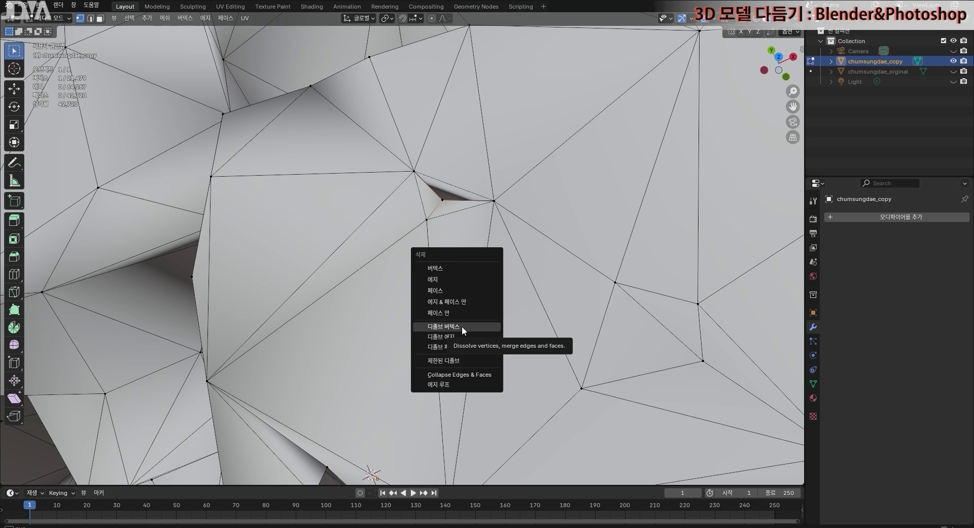
left_click(462, 326)
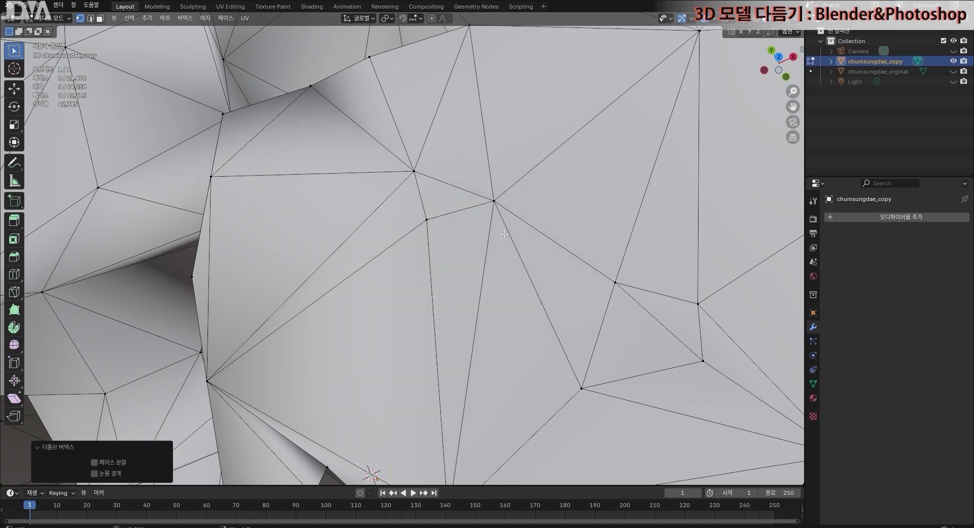
Step: Delete the stray faces and vertices around the small openings in the stonework at the tower top
middle_click_drag(459, 235, 467, 225)
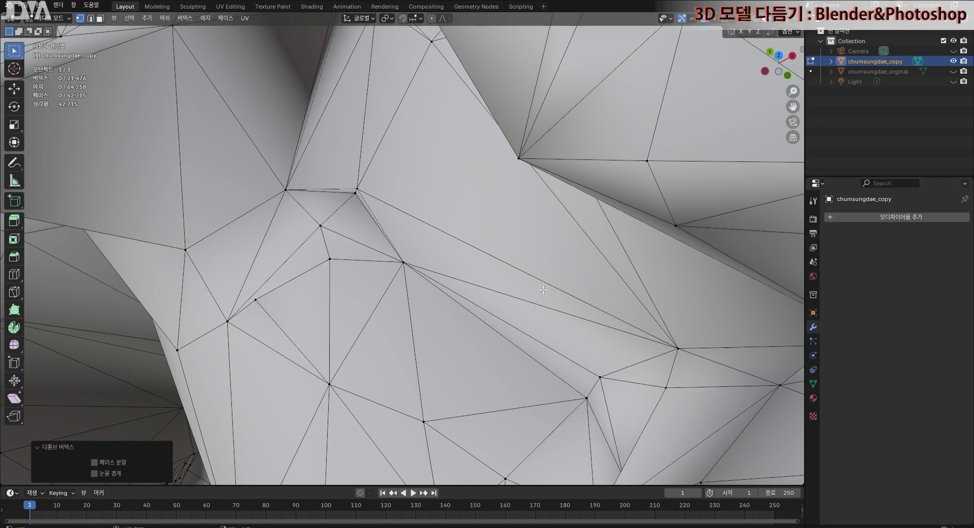
middle_click_drag(510, 267, 477, 253)
scroll(477, 253, "down", 5)
scroll(447, 279, "up", 4)
key("3")
middle_click_drag(446, 282, 188, 371)
left_click(640, 350)
key("x")
key("1")
key("m")
key("x")
scroll(484, 336, "down", 5)
key("x")
left_click(438, 293)
Step: Merge the four selected vertices of the sliver between the stones at their center
scroll(290, 364, "up", 4)
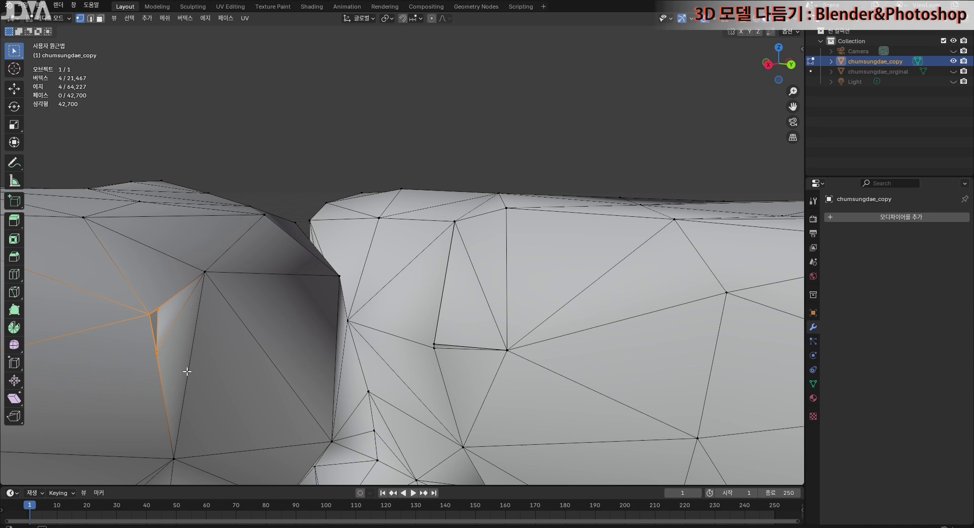
key("ctrl+v")
mouse_move(148, 316)
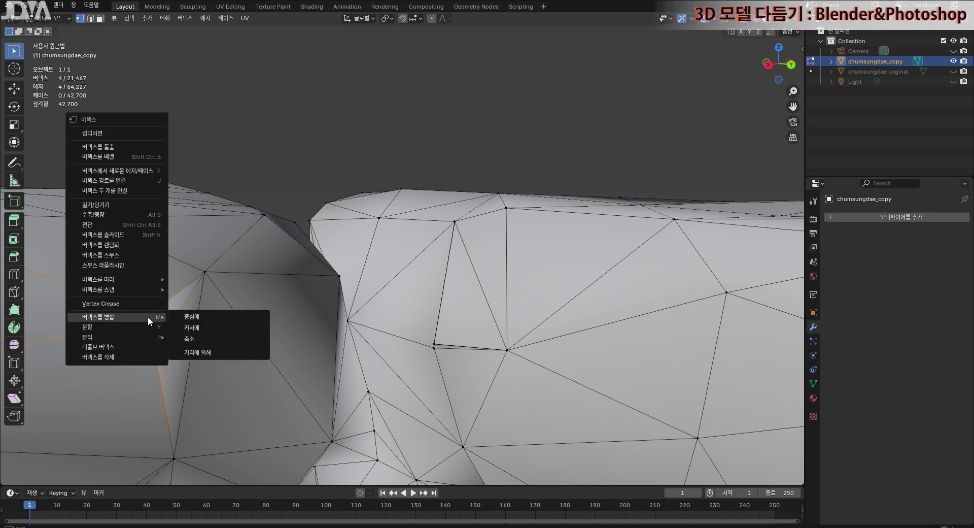
left_click(198, 318)
scroll(160, 335, "down", 3)
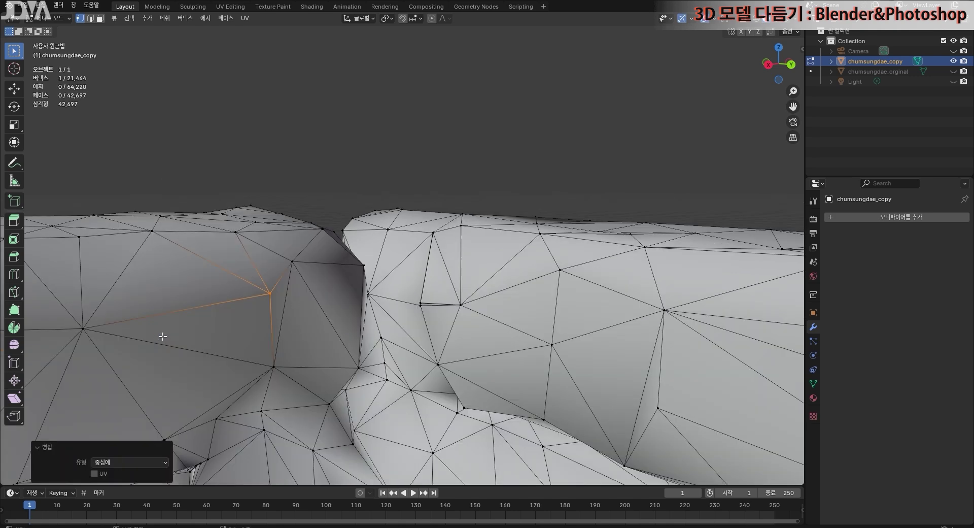
Step: Select the stray folded faces beside the stone gap and delete them
scroll(302, 391, "up", 4)
scroll(250, 321, "up", 2)
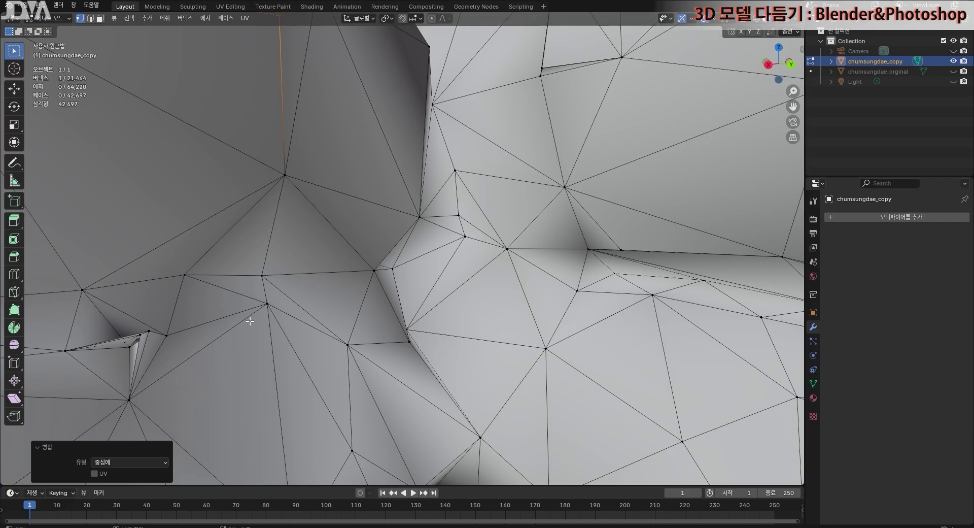
scroll(247, 361, "down", 4)
key("3")
left_click(397, 160)
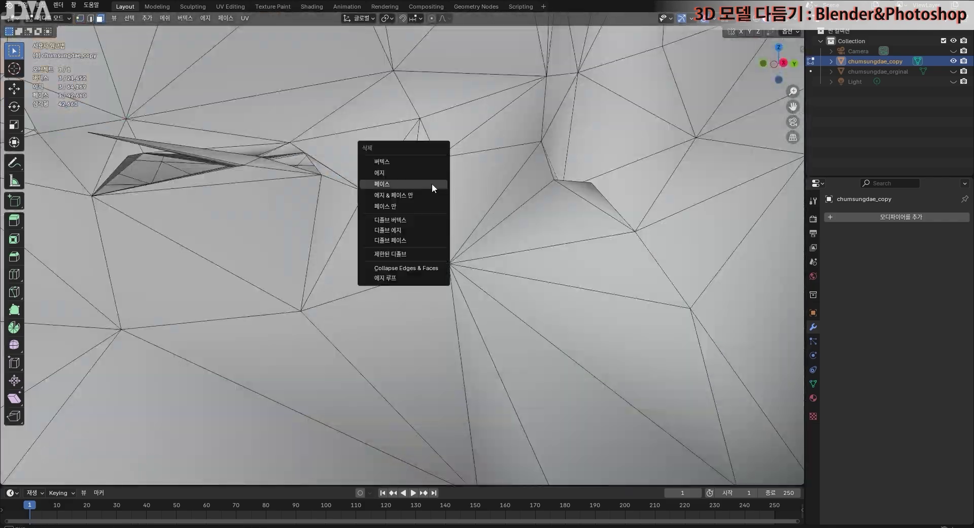
left_click(451, 268)
key("x")
left_click(451, 268)
Step: Activate the Move tool in vertex selection and select the vertices beside the remaining opening in the stonework
key("1")
left_click(14, 89)
middle_click_drag(462, 465, 459, 324)
left_click(498, 233)
middle_click_drag(497, 233, 426, 152)
left_click(409, 280)
left_click(361, 223, "shift")
middle_click_drag(308, 234, 401, 325)
Step: Examine the textured tower's stone courses, base and upper frame in object mode for remaining defects
scroll(482, 284, "down", 10)
middle_click_drag(482, 284, 558, 330)
scroll(430, 298, "up", 4)
middle_click_drag(552, 390, 406, 284, "shift")
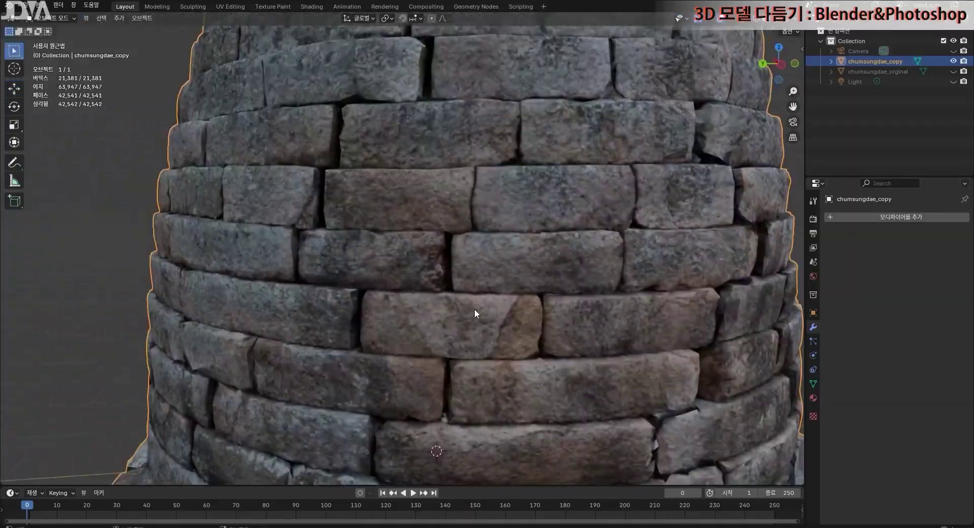
scroll(477, 304, "down", 6)
middle_click_drag(487, 304, 388, 278)
scroll(288, 242, "up", 2)
middle_click_drag(240, 214, 294, 230)
scroll(293, 229, "down", 3)
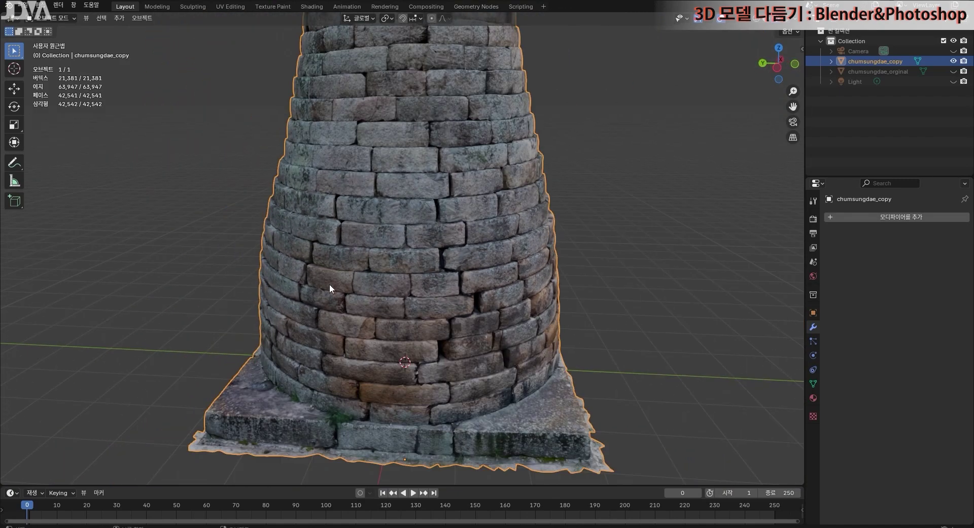
middle_click_drag(402, 311, 185, 65)
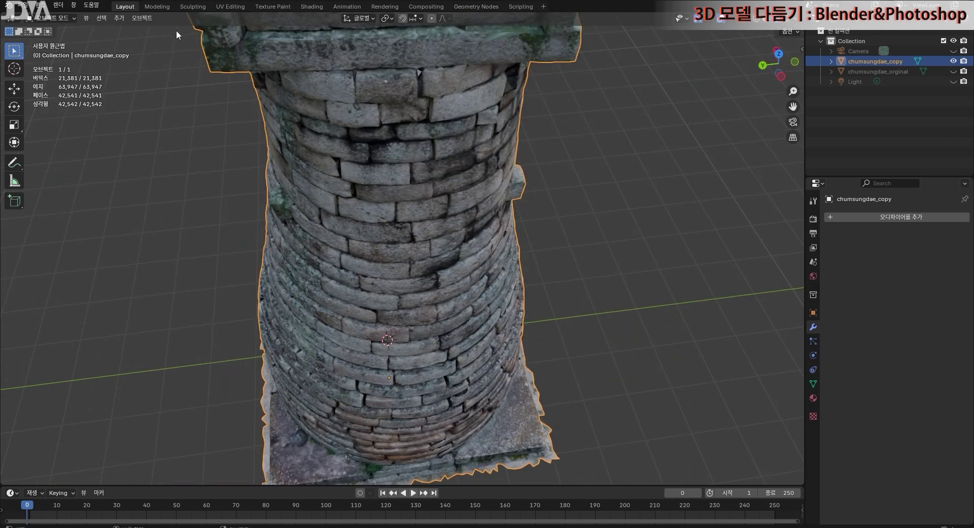
Step: Switch to sculpting and smooth the ragged lower edge of the tower's base with Flatten brush strokes along its sides
left_click(197, 7)
middle_click_drag(401, 355, 470, 419)
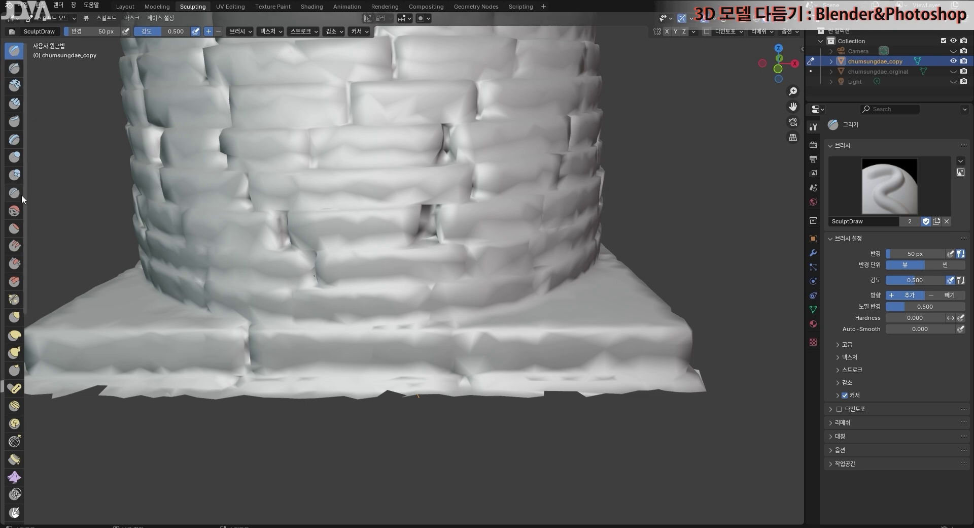
left_click(14, 230)
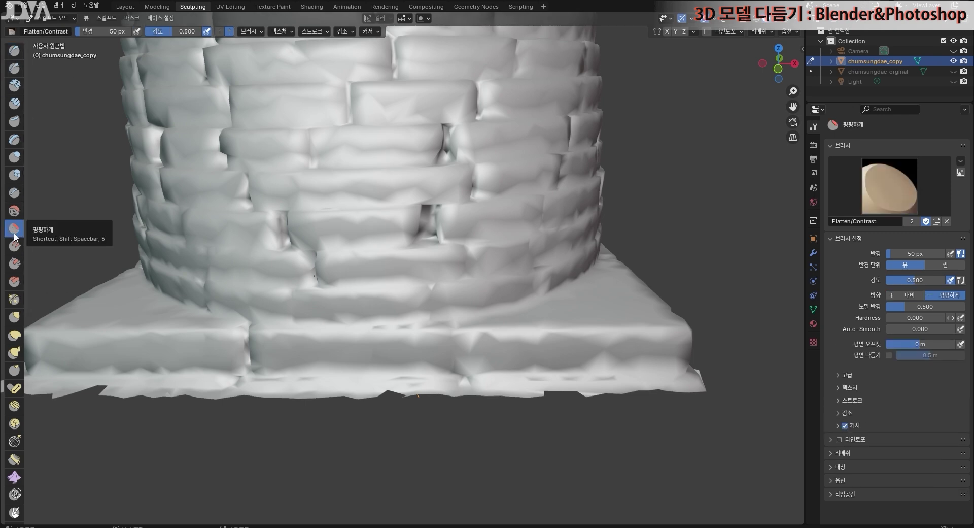
scroll(314, 391, "up", 2)
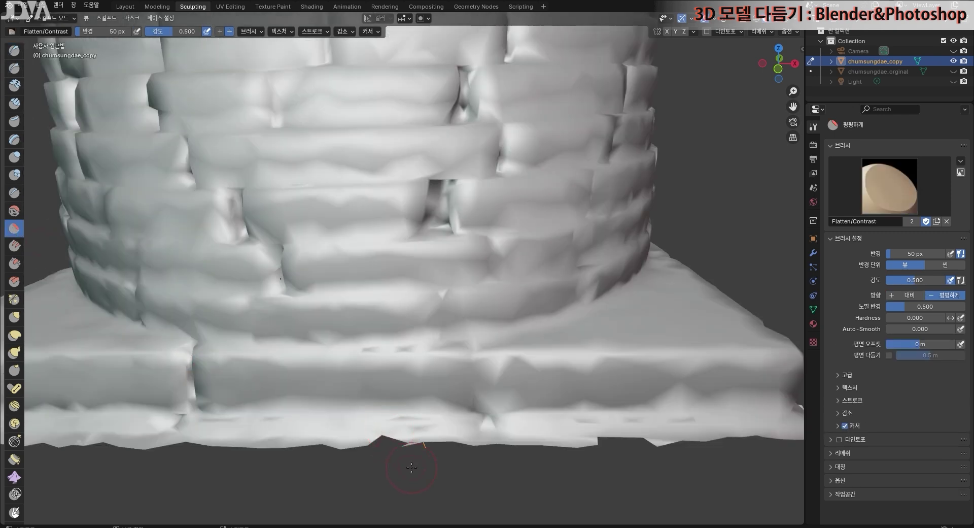
left_click_drag(409, 444, 639, 450)
middle_click_drag(770, 438, 661, 444)
mouse_move(328, 418)
left_mouse_down()
mouse_move(297, 436)
mouse_move(410, 400)
left_mouse_up()
middle_click_drag(410, 401, 365, 416)
mouse_move(350, 429)
left_mouse_down()
mouse_move(310, 431)
mouse_move(756, 393)
left_mouse_up()
middle_click_drag(728, 454, 629, 461)
left_click_drag(216, 451, 563, 405)
middle_click_drag(670, 457, 457, 459)
scroll(624, 464, "down", 2)
left_click_drag(152, 412, 575, 310)
middle_click_drag(629, 355, 407, 462)
left_click_drag(407, 463, 355, 464)
Step: Examine the stone frame at the tower top and the gaps between its blocks for remaining flaws
scroll(457, 406, "down", 4)
mouse_move(487, 386)
middle_mouse_down()
mouse_move(507, 284)
mouse_move(513, 325)
middle_mouse_up()
scroll(513, 324, "up", 1)
middle_click_drag(477, 163, 314, 333, "shift")
middle_click_drag(330, 264, 392, 363, "shift")
scroll(385, 362, "up", 6)
middle_click_drag(491, 358, 528, 352)
scroll(528, 352, "down", 2)
middle_click_drag(599, 304, 388, 366, "shift")
scroll(390, 364, "up", 3)
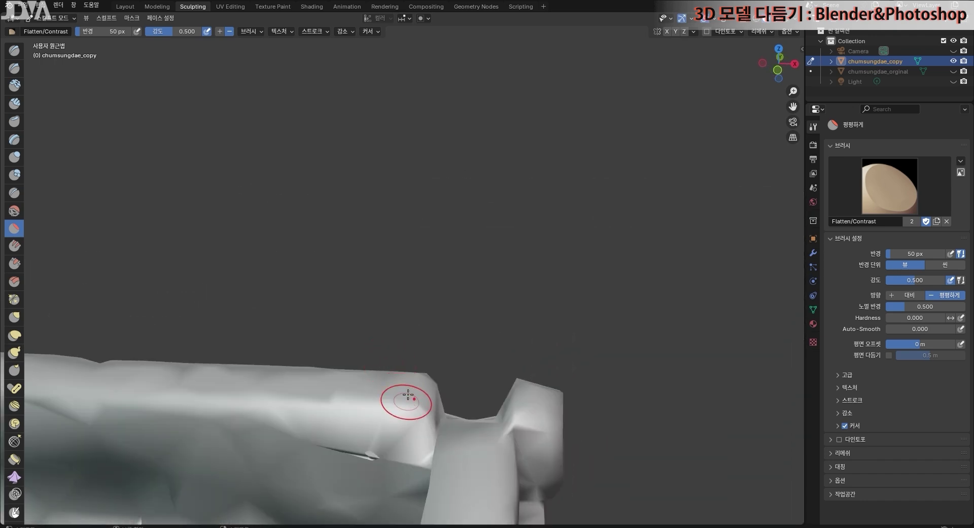
middle_click_drag(406, 408, 419, 375)
scroll(419, 376, "down", 2)
middle_click_drag(446, 269, 366, 333, "shift")
scroll(377, 319, "up", 3)
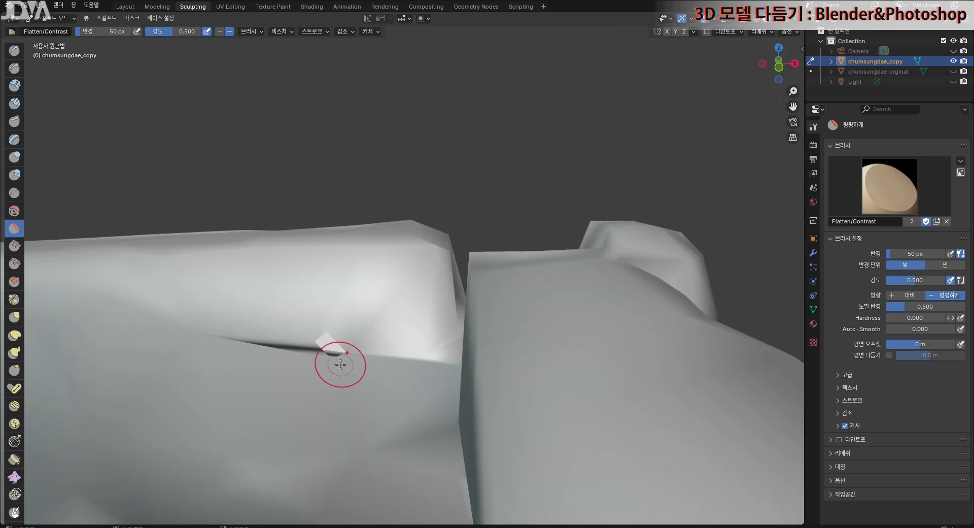
mouse_move(342, 364)
middle_mouse_down()
mouse_move(315, 333)
mouse_move(341, 381)
mouse_move(396, 376)
mouse_move(428, 389)
mouse_move(355, 355)
middle_mouse_up()
scroll(350, 381, "down", 4)
scroll(401, 400, "up", 2)
scroll(414, 404, "down", 4)
mouse_move(467, 399)
middle_mouse_down()
mouse_move(553, 430)
mouse_move(205, 340)
middle_mouse_up()
scroll(303, 287, "up", 6)
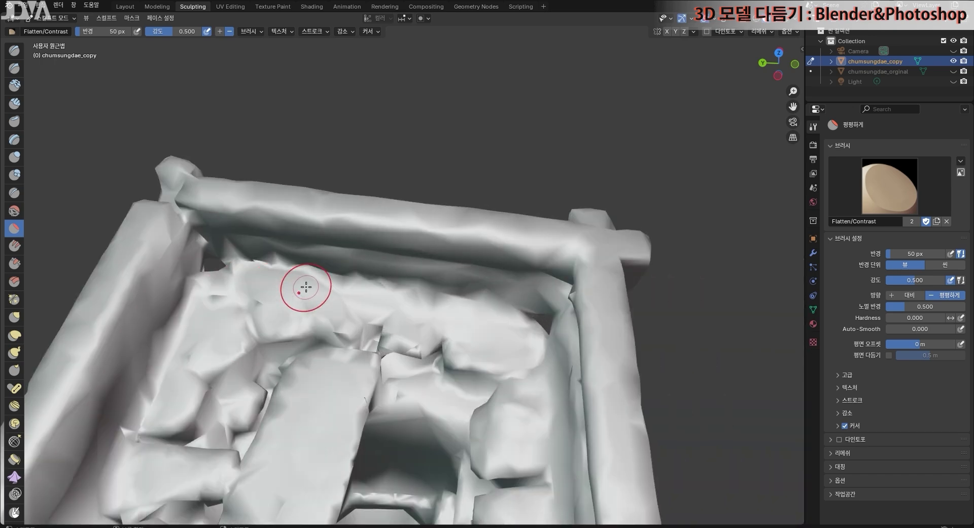
Step: Fill the small dent in the stonework inside the tower top with the Draw brush in the Add direction
scroll(237, 316, "up", 2)
middle_click_drag(86, 319, 292, 345, "shift")
left_click(15, 52)
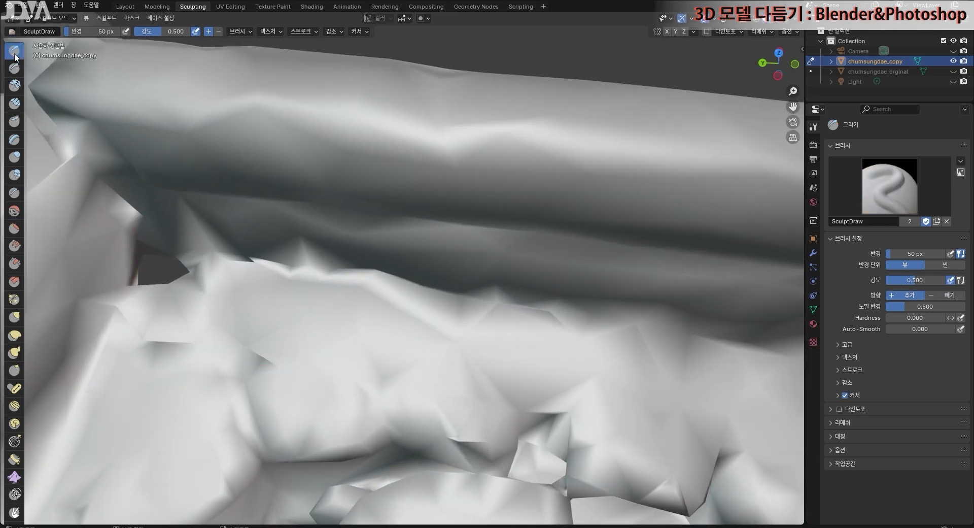
left_click(218, 32)
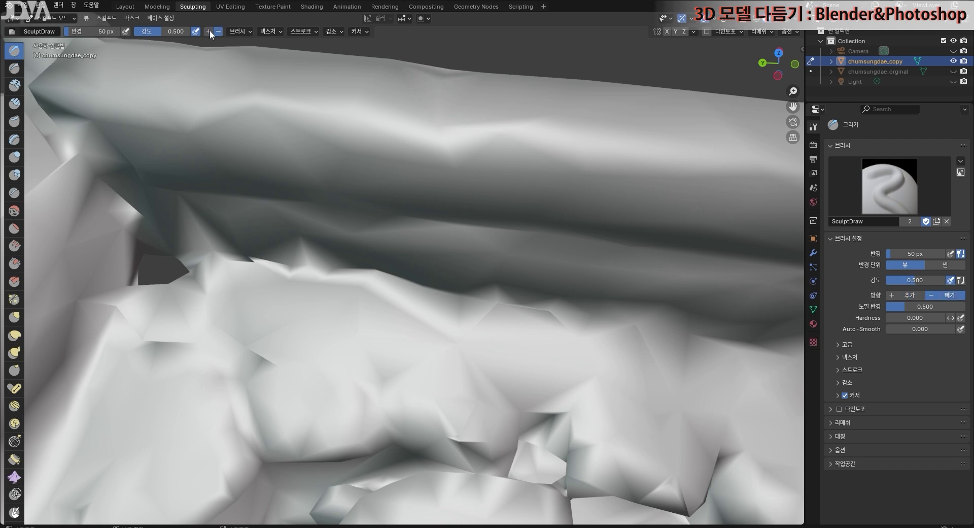
left_click(209, 32)
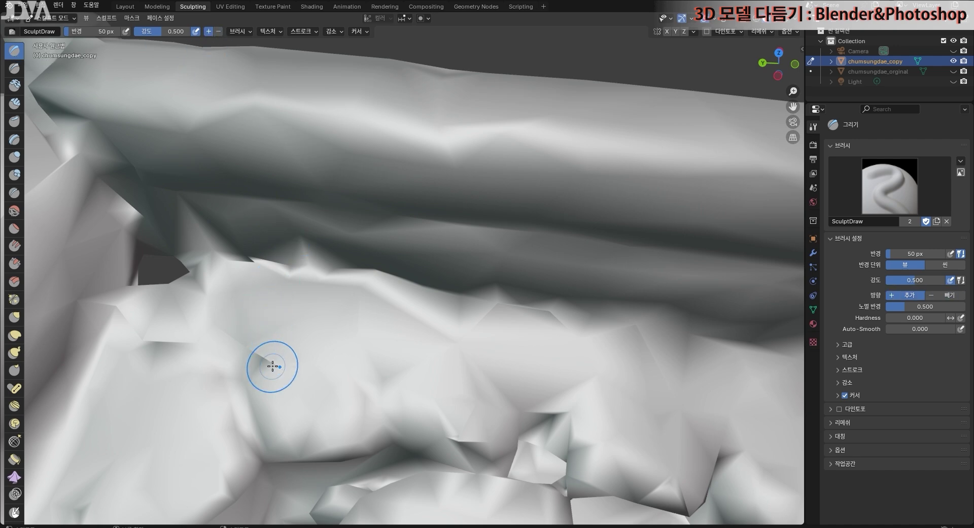
middle_click_drag(318, 337, 330, 332)
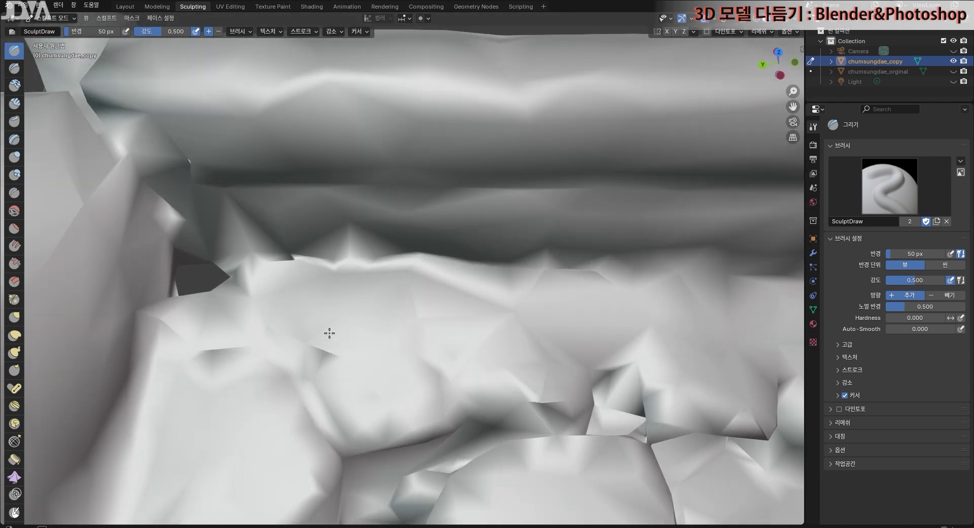
left_click_drag(324, 351, 325, 352)
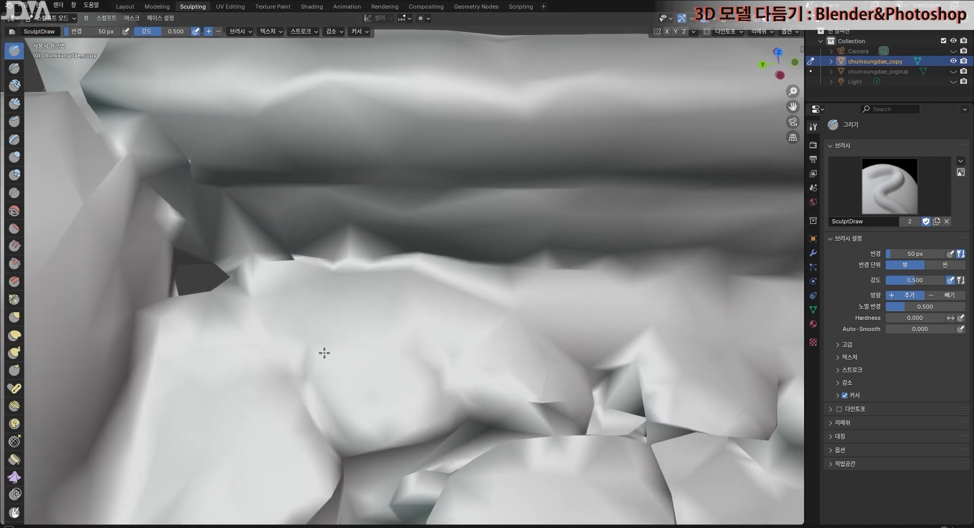
Step: Return to mesh editing and clean up the stray vertices along the outer bottom edge of the base
scroll(393, 388, "down", 4)
mouse_move(454, 409)
middle_mouse_down()
mouse_move(459, 385)
mouse_move(687, 314)
middle_mouse_up()
scroll(428, 256, "down", 8)
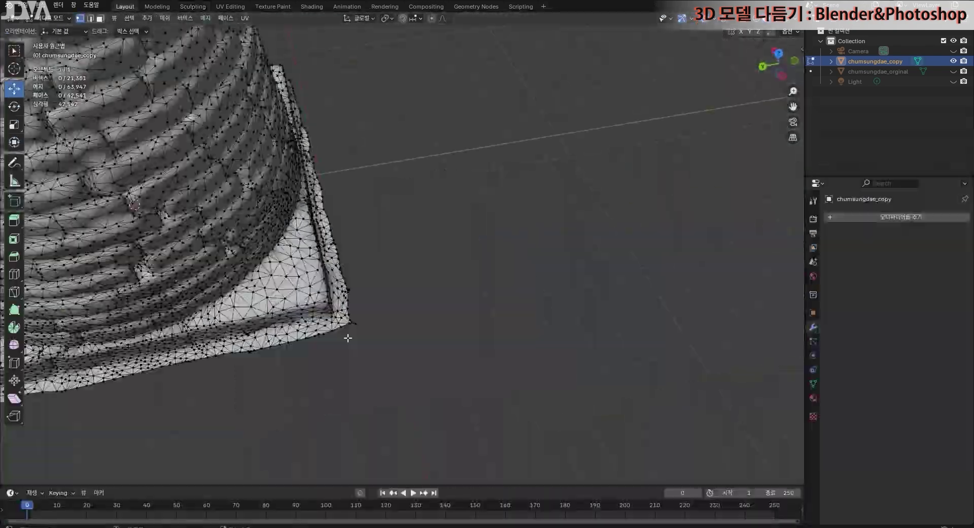
scroll(464, 324, "up", 5)
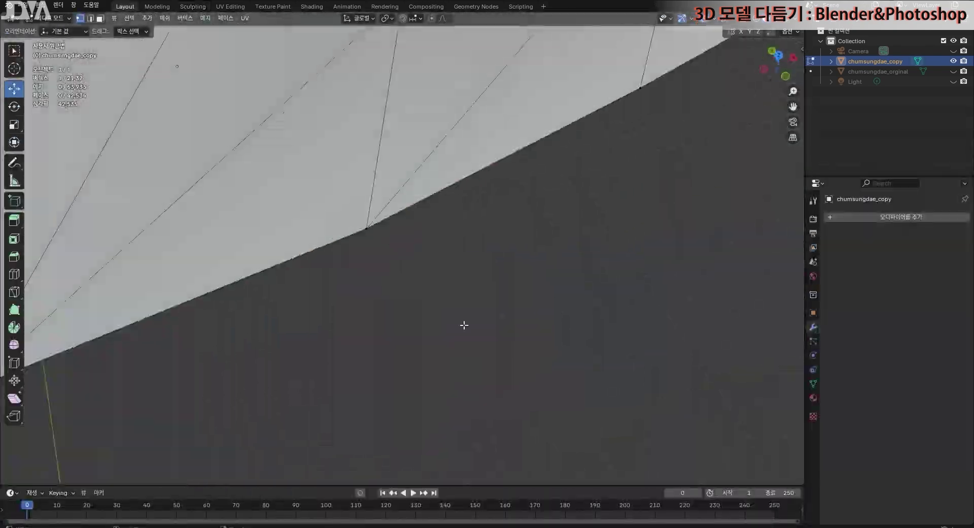
scroll(326, 324, "down", 3)
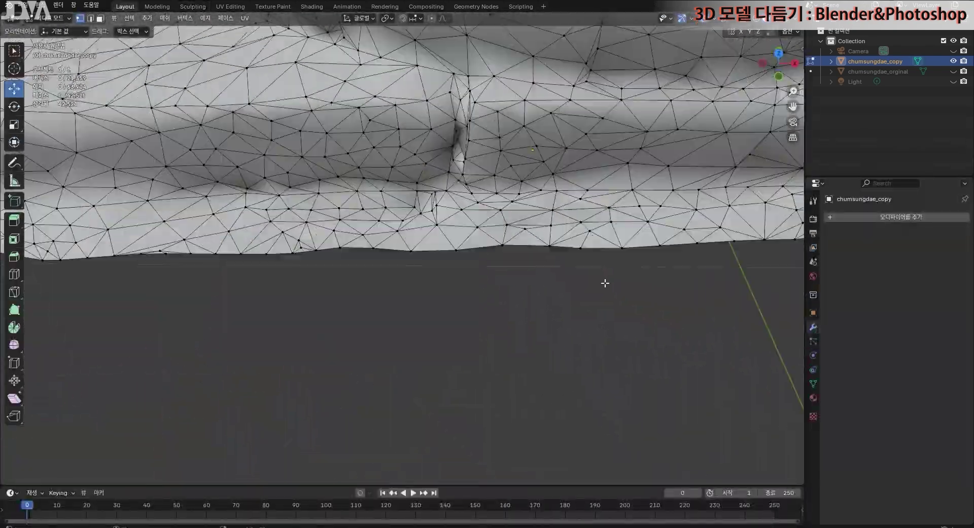
scroll(421, 376, "up", 5)
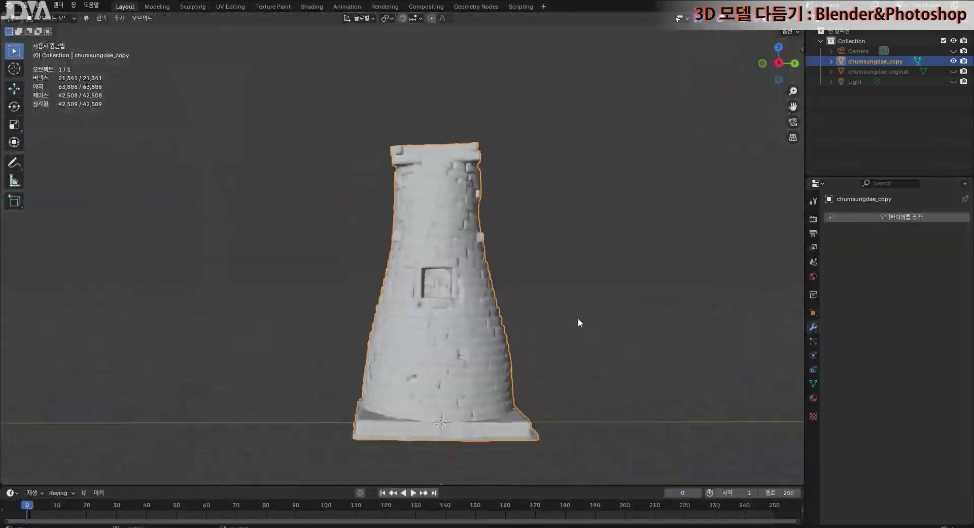
Step: Switch to the UV Editing workspace and select the entire mesh of the tower copy
middle_click_drag(577, 317, 623, 311)
middle_click_drag(618, 297, 615, 299)
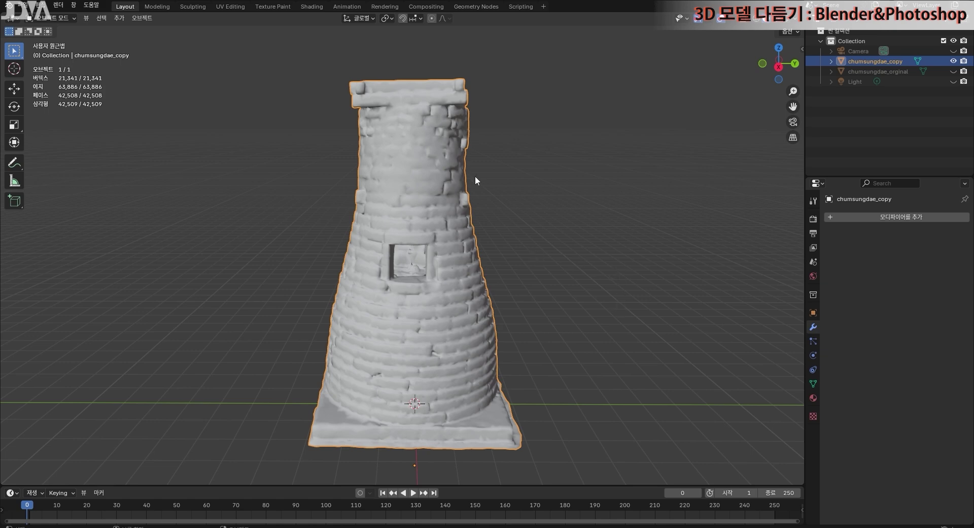
left_click(234, 7)
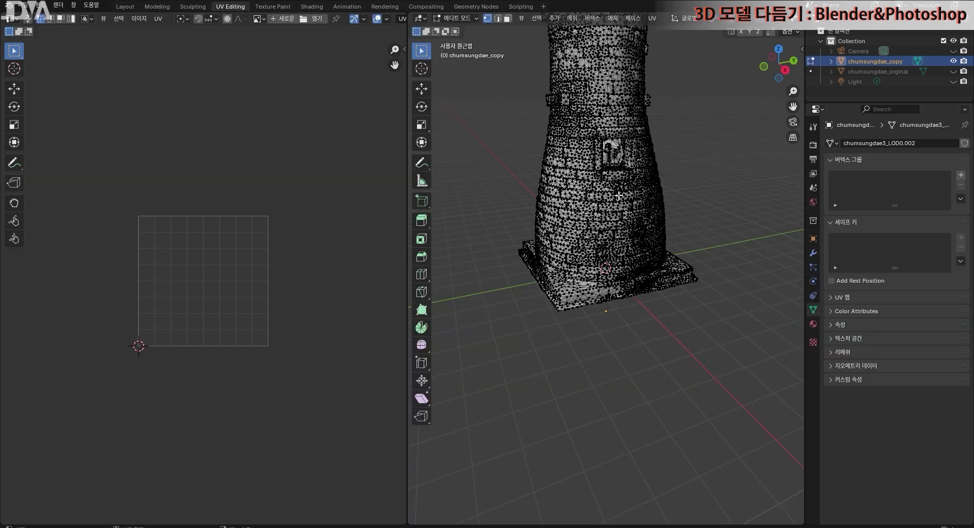
scroll(759, 266, "up", 1)
middle_click_drag(726, 236, 717, 355, "shift")
middle_click_drag(718, 357, 713, 350)
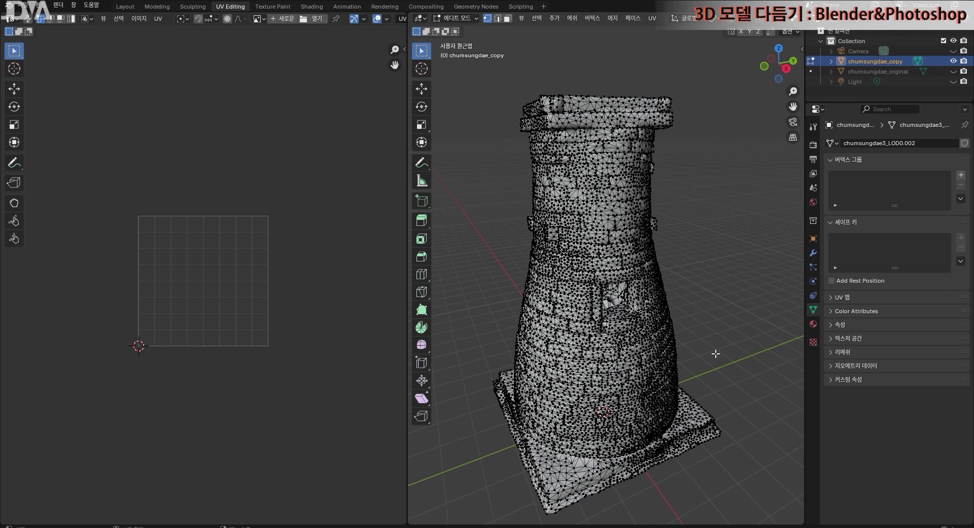
key("a")
scroll(710, 332, "down", 3)
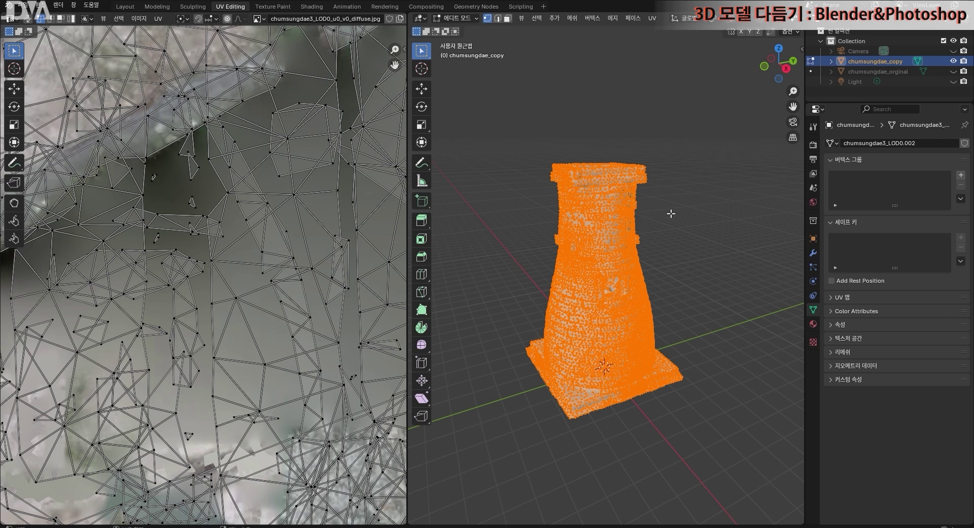
Step: Unwrap the whole tower mesh with Smart UV Project at a 70° angle limit and view the resulting UV layout
scroll(652, 256, "up", 1)
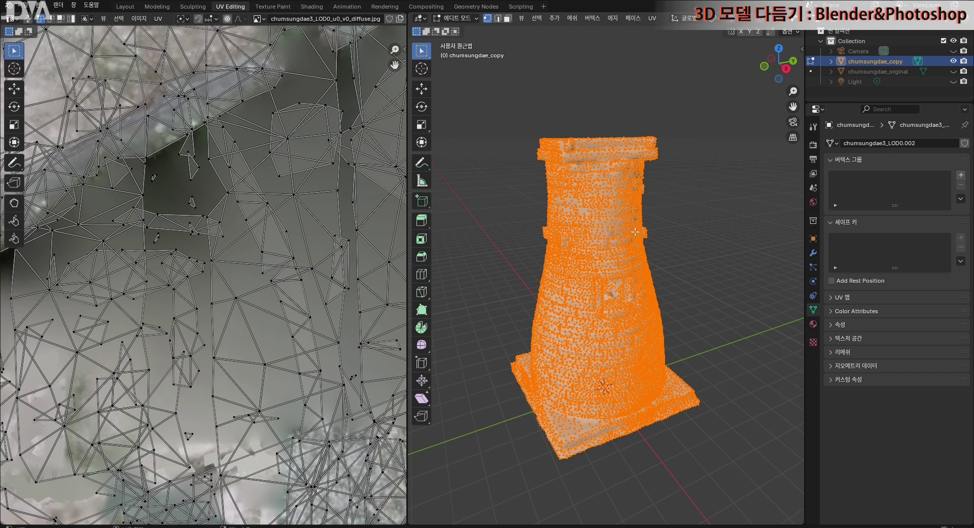
middle_click_drag(698, 291, 600, 295)
scroll(601, 292, "up", 2)
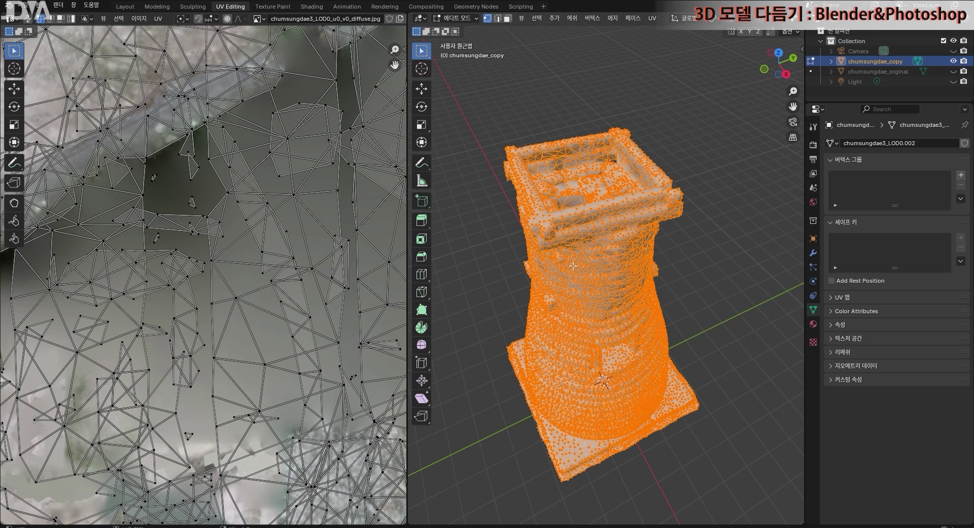
left_click(654, 19)
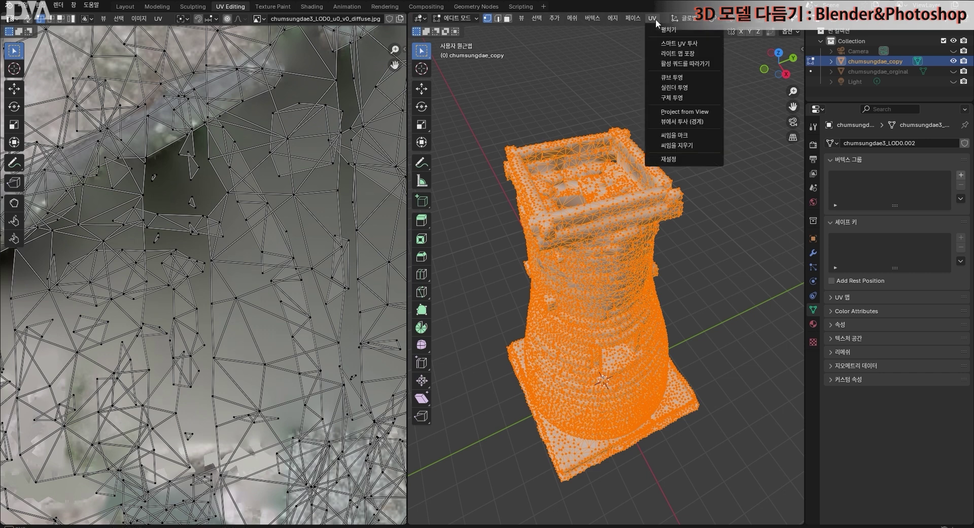
left_click(677, 45)
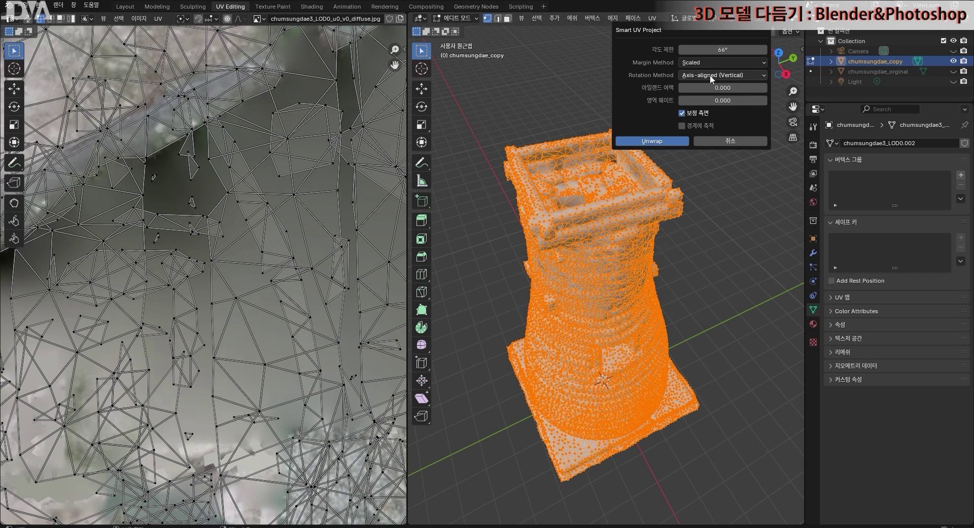
left_click(724, 50)
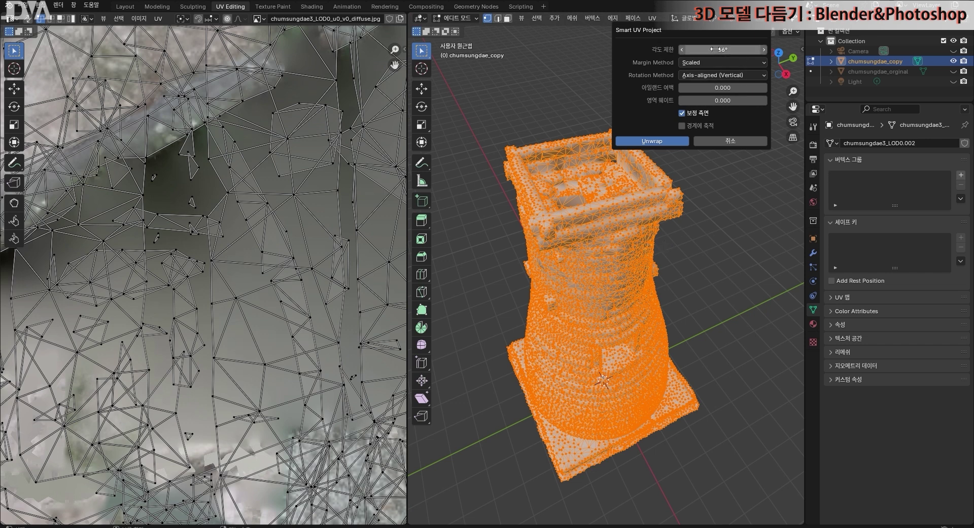
type("70")
key("Return")
left_click(668, 139)
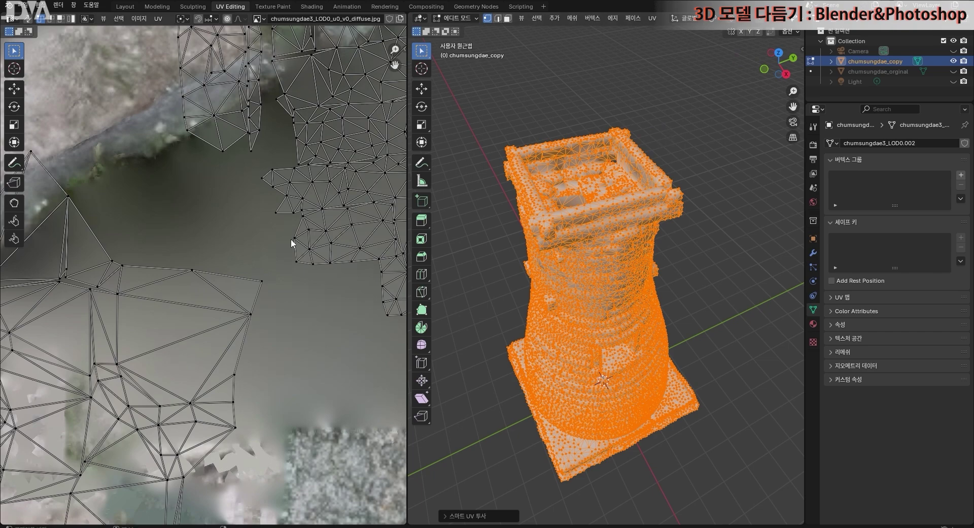
scroll(291, 243, "down", 4)
scroll(293, 240, "up", 2)
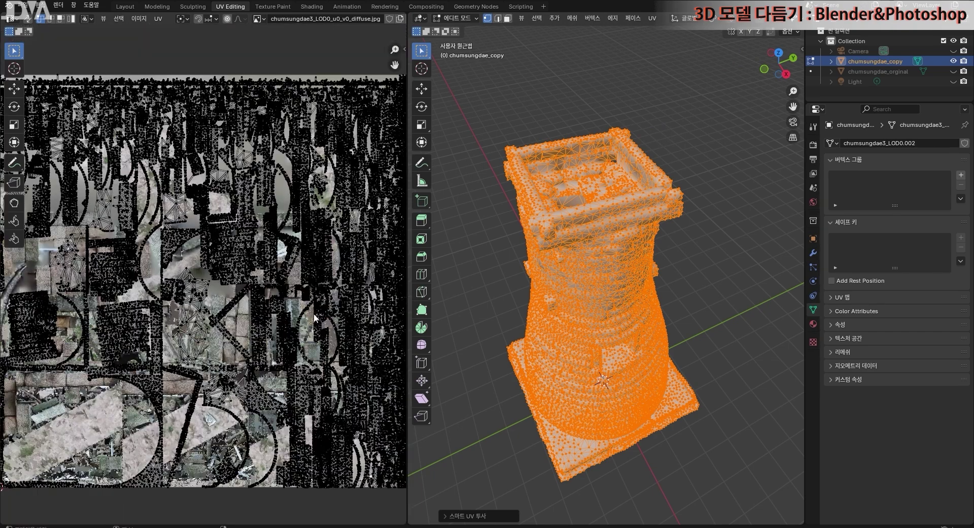
Step: Widen the UV editor and unlink the diffuse image from it to view the new UV layout alone
scroll(315, 316, "down", 1)
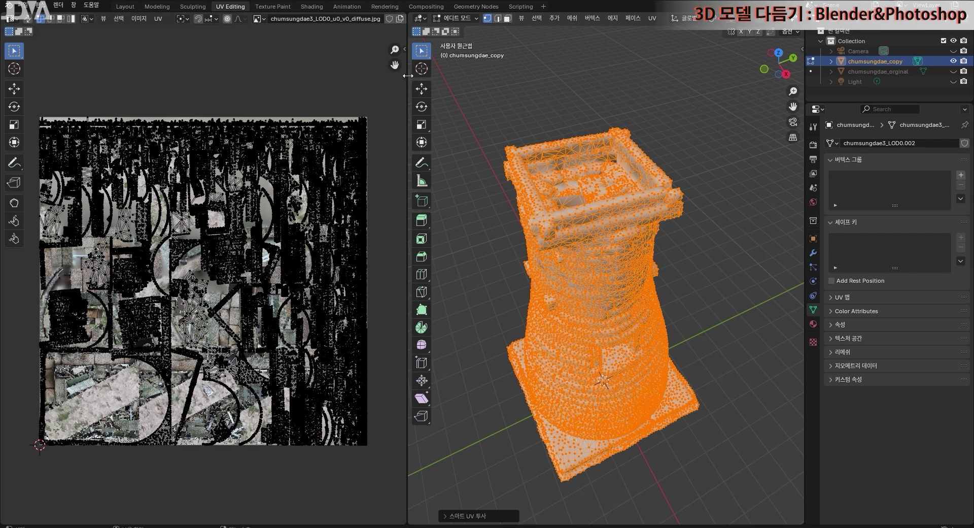
left_click_drag(407, 75, 441, 75)
left_click(422, 21)
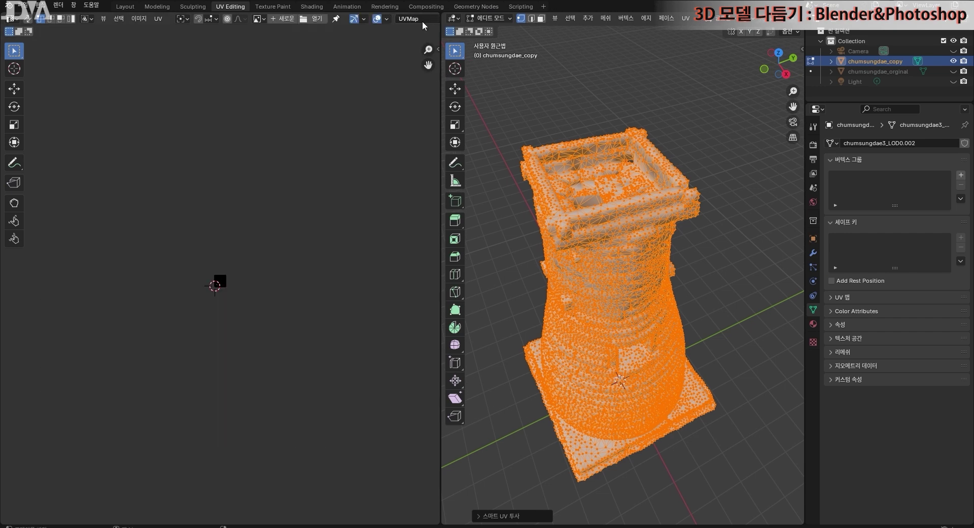
scroll(270, 288, "up", 15)
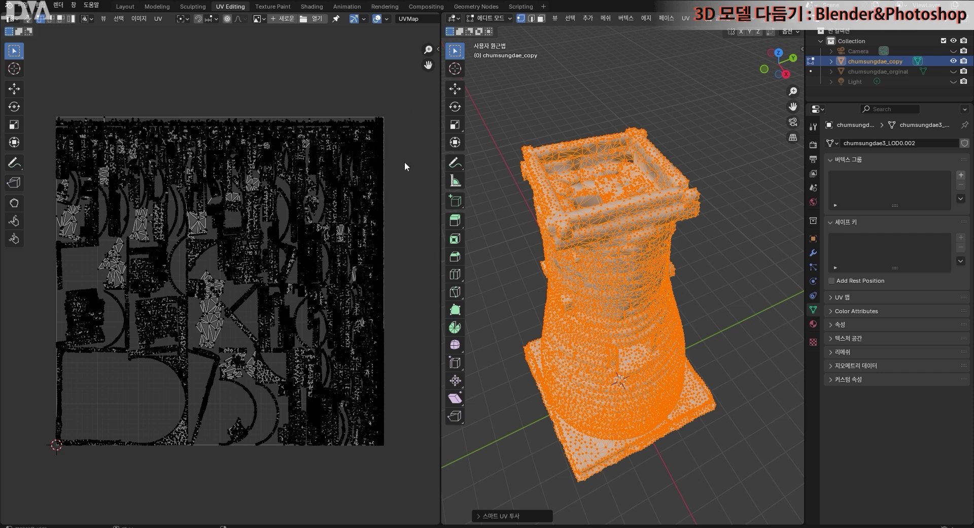
Step: Switch to the Layout workspace and inspect how the old textures display on the re-unwrapped tower copy
left_click(125, 7)
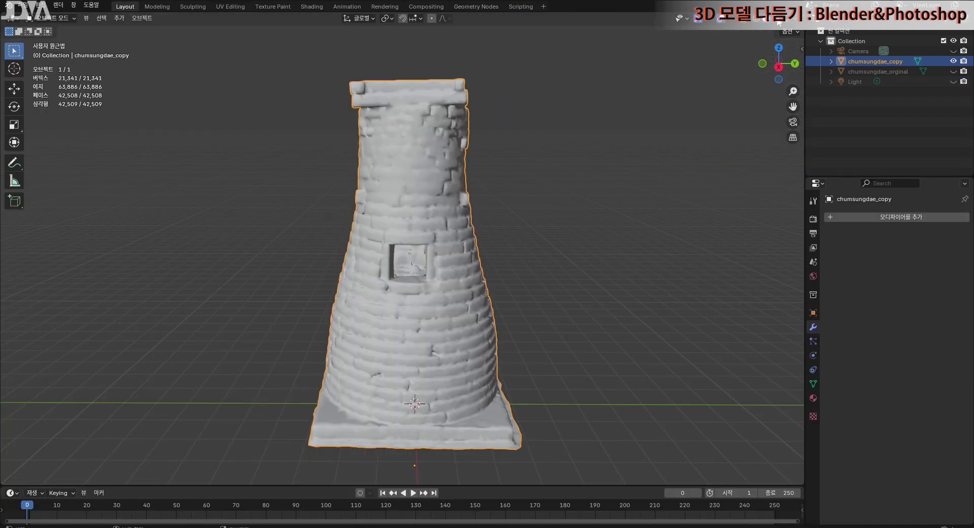
left_click(778, 21)
middle_click_drag(516, 240, 374, 261)
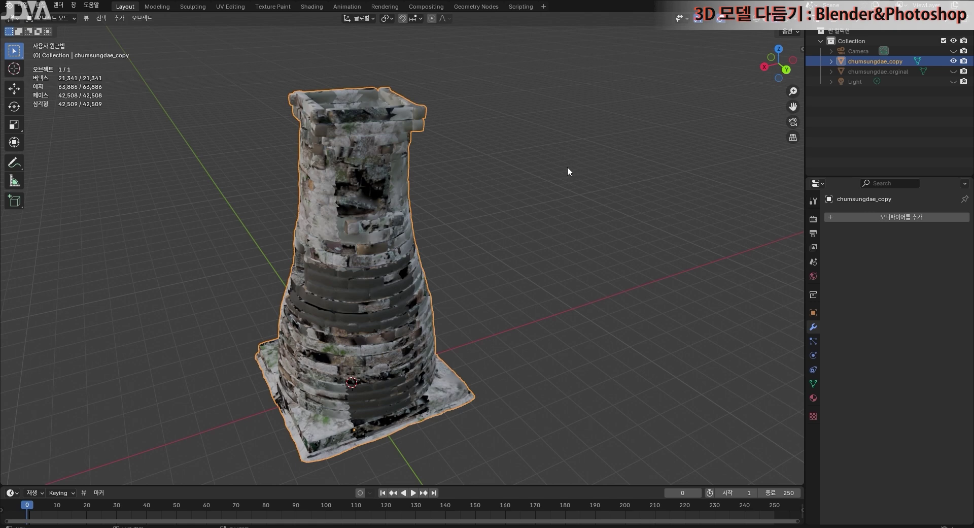
Step: Switch to the Shading workspace, unlink the scan material from the tower copy's Slot 4 and create a new material
left_click(312, 7)
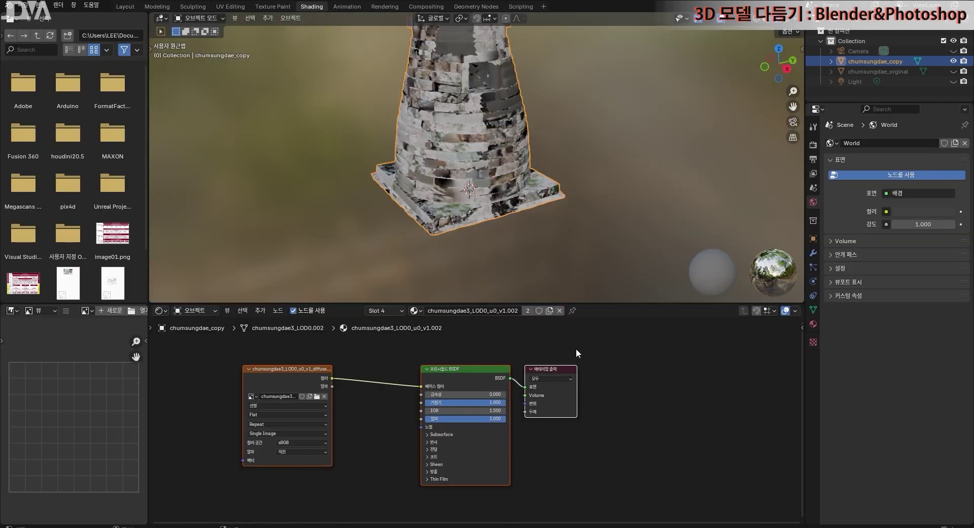
left_click(559, 310)
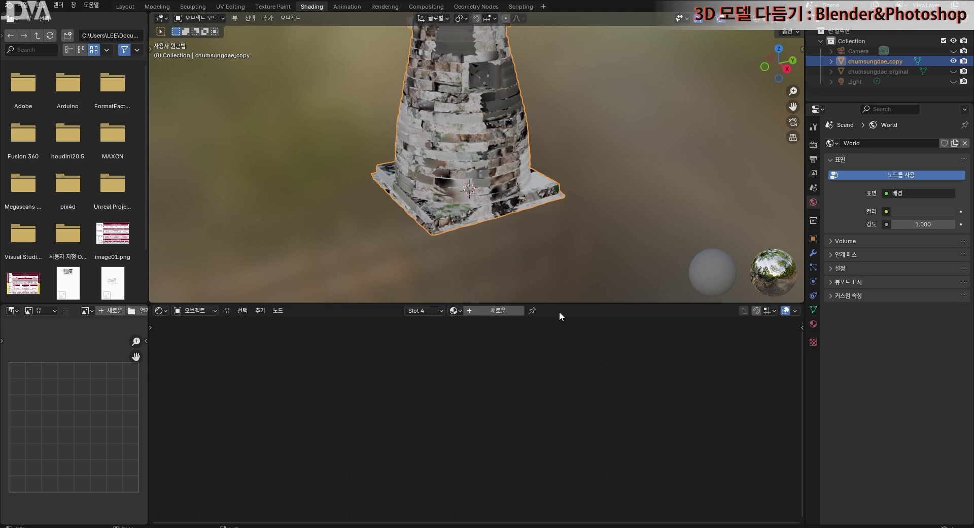
left_click(510, 310)
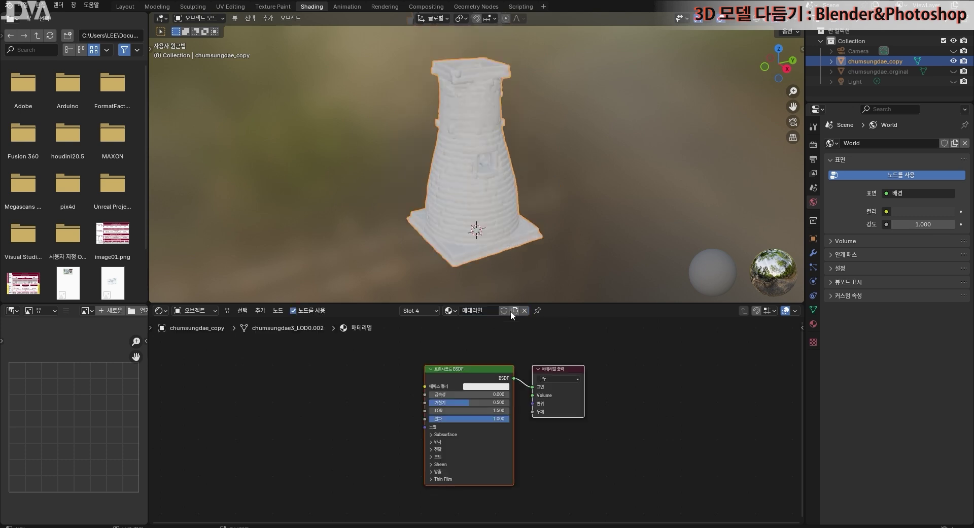
Step: Add an Image Texture node beside the Principled BSDF in the new material's node tree
middle_click_drag(619, 451, 680, 463)
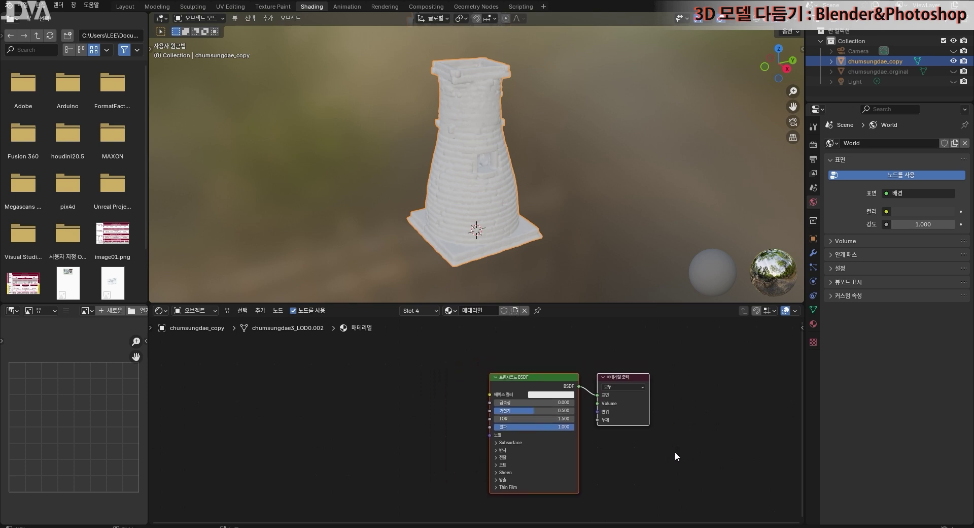
scroll(675, 454, "up", 1)
scroll(507, 422, "up", 1)
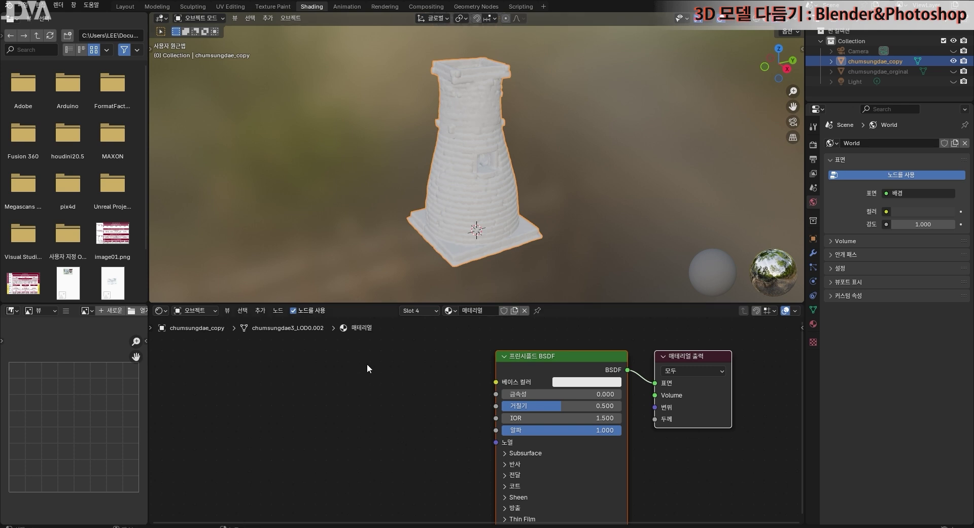
left_click(381, 351)
left_click(259, 310)
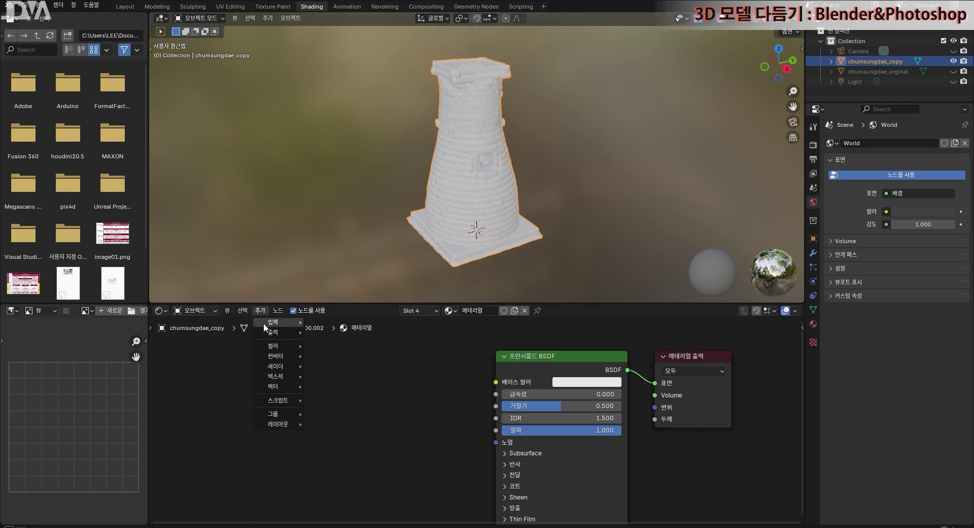
mouse_move(286, 375)
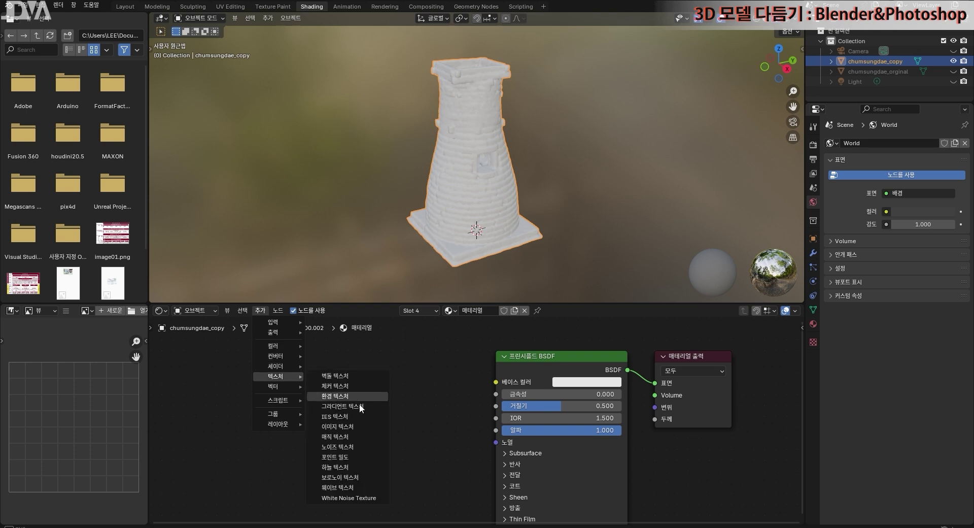
left_click(358, 426)
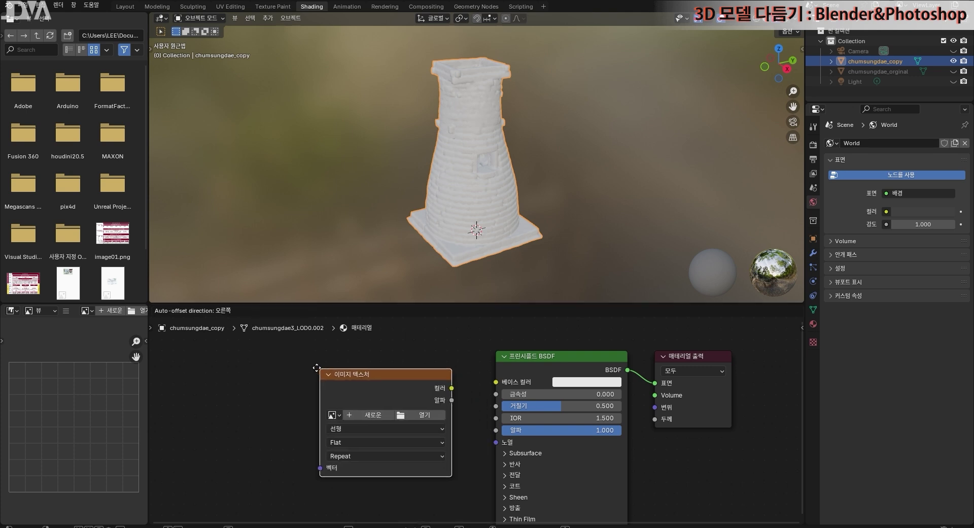
left_click(350, 411)
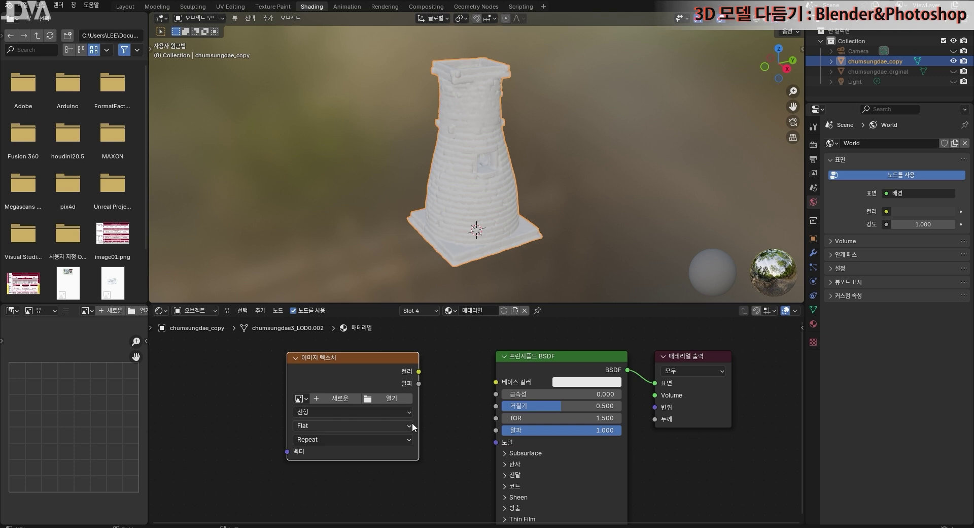
scroll(412, 422, "down", 1)
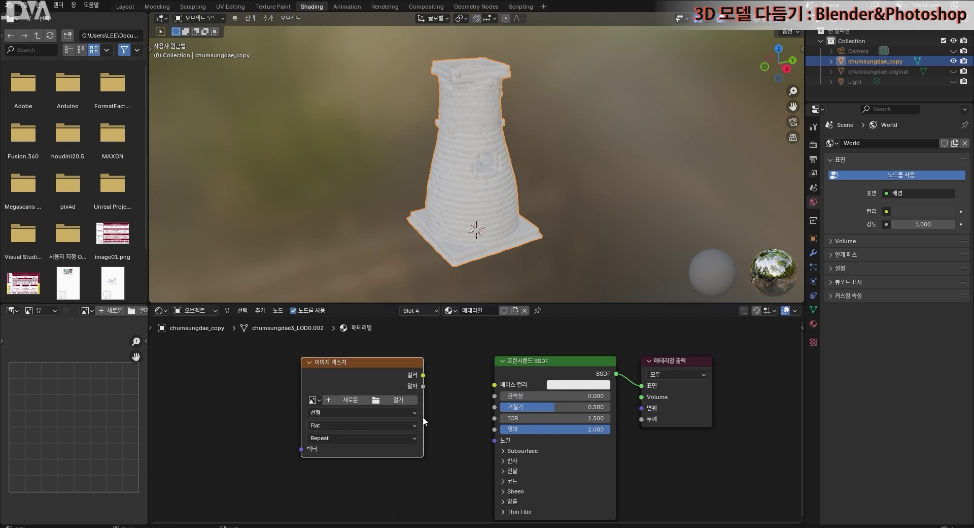
Step: Create a new 4096 × 4096 px image named baseColor in the Image Texture node
left_click(351, 400)
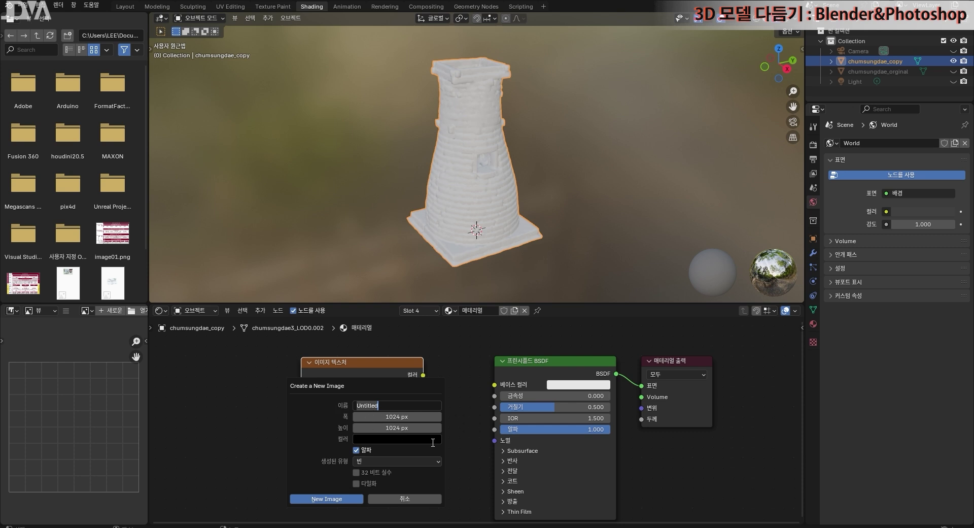
type("baseColor")
left_click(419, 416)
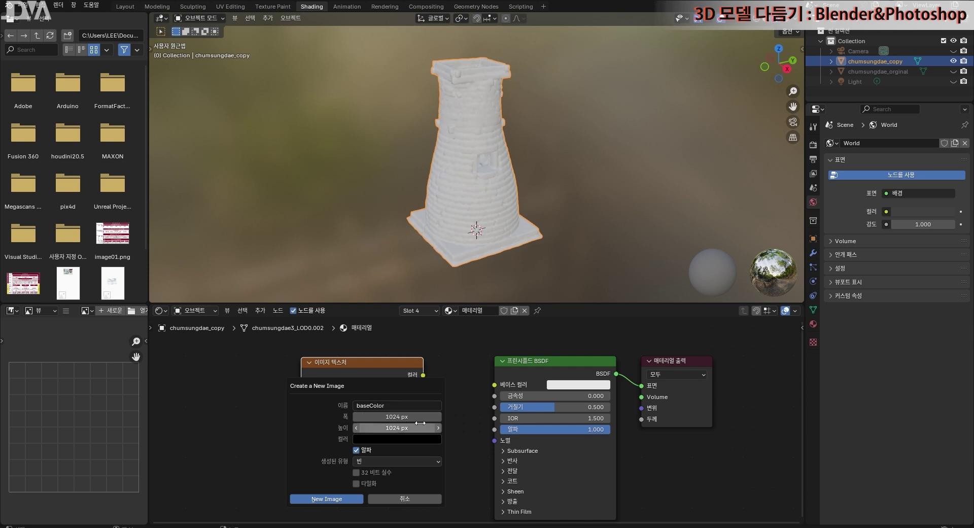
key("Return")
left_click(390, 414)
left_click(390, 414)
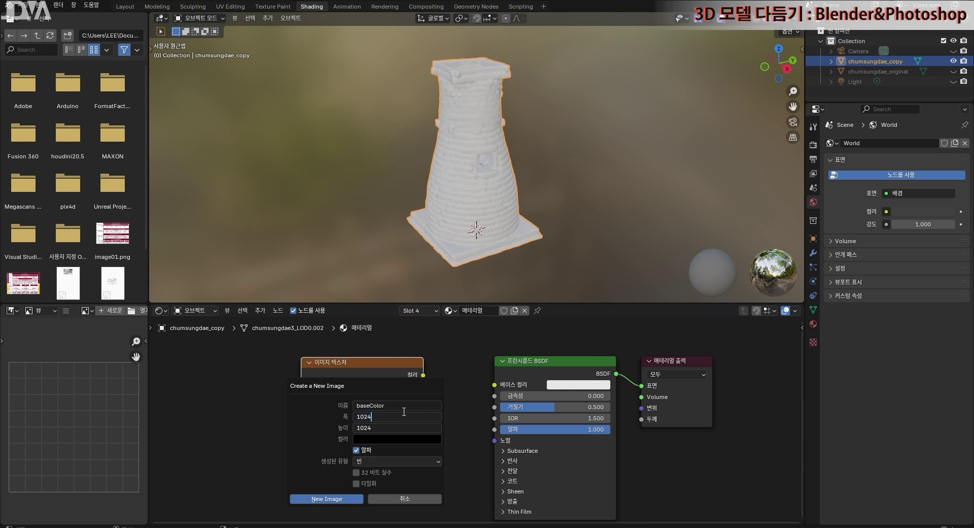
type("*4")
key("Return")
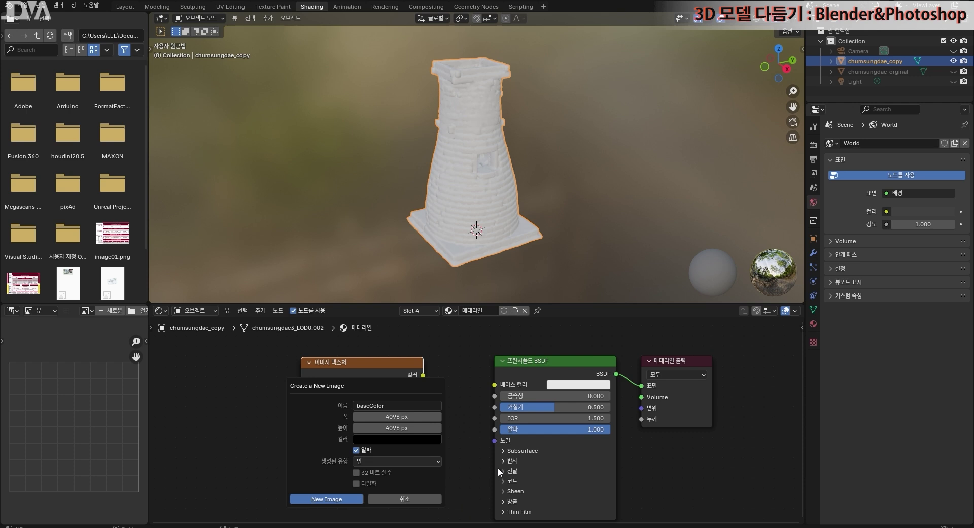
left_click(337, 498)
Step: Connect the baseColor node's color output to the Principled BSDF's Base Color and move the node slightly up
left_click_drag(423, 374, 497, 387)
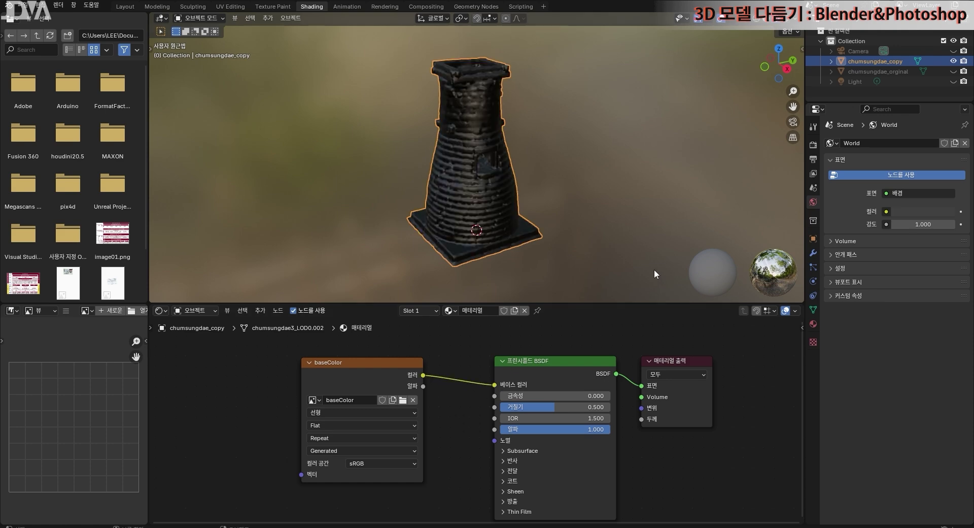
middle_click_drag(475, 210, 526, 191)
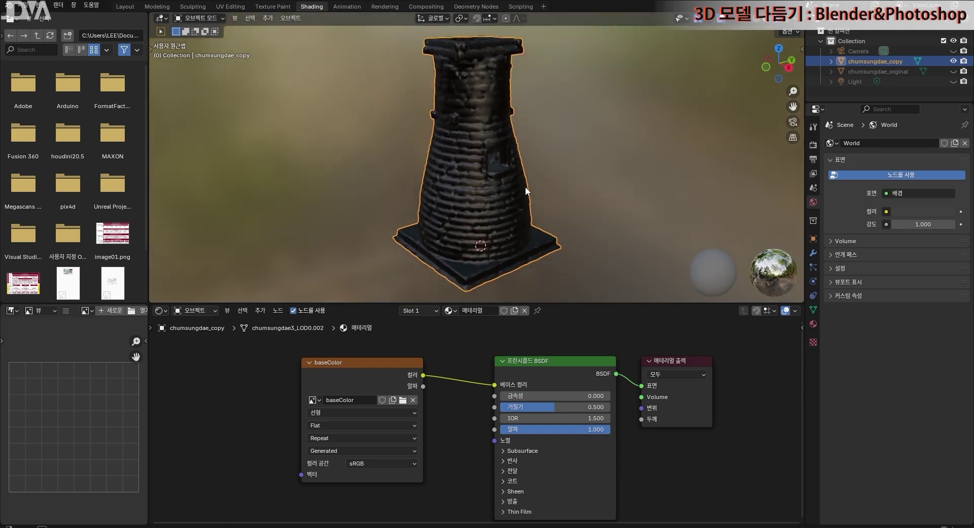
left_click_drag(367, 390, 364, 378)
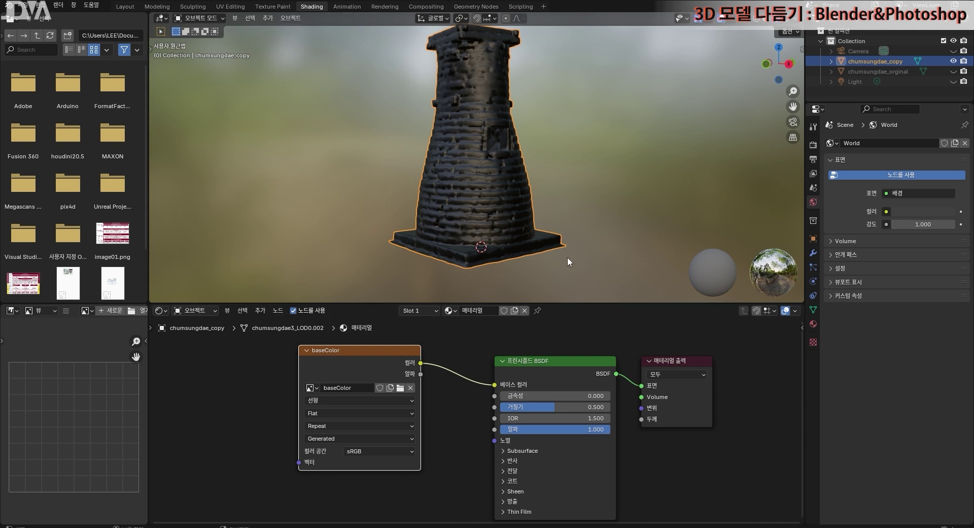
Step: Add a second Image Texture node and place it below the baseColor node
scroll(425, 445, "down", 2)
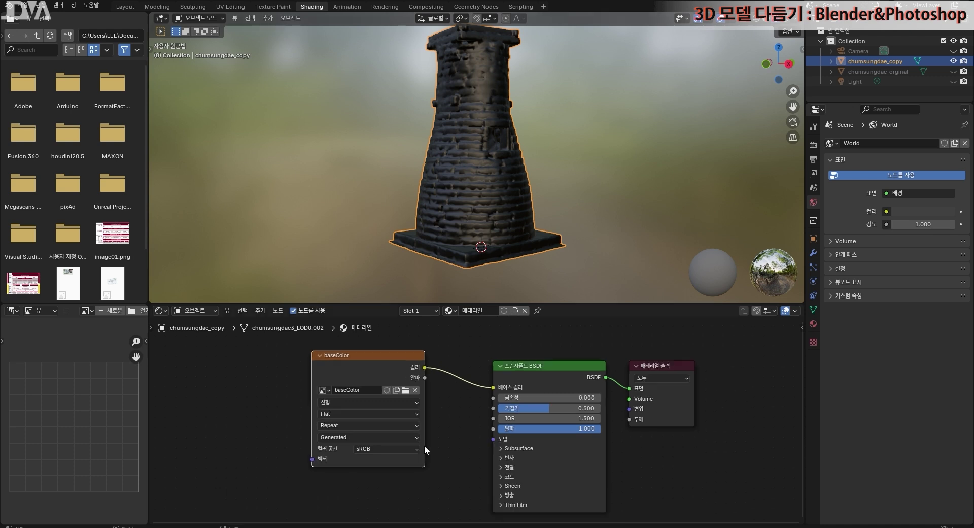
middle_click_drag(451, 459, 464, 436)
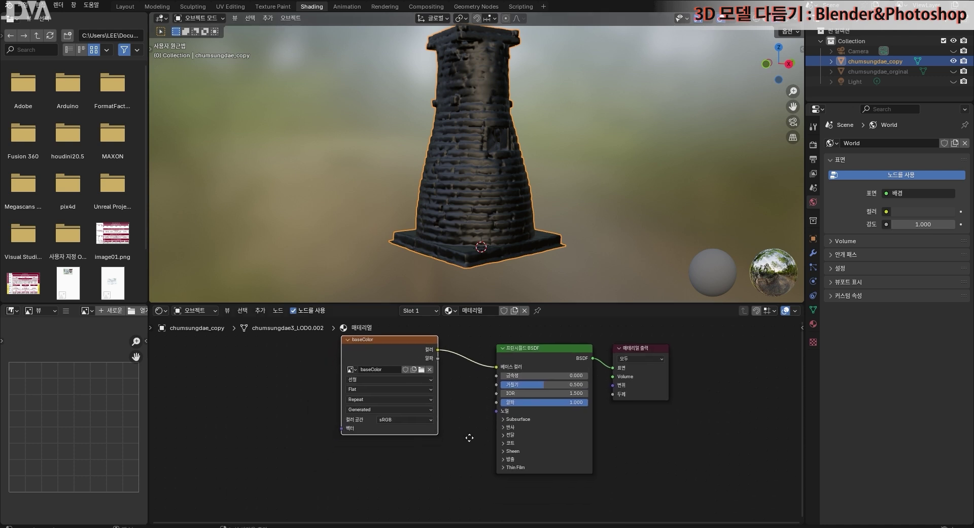
left_click(260, 310)
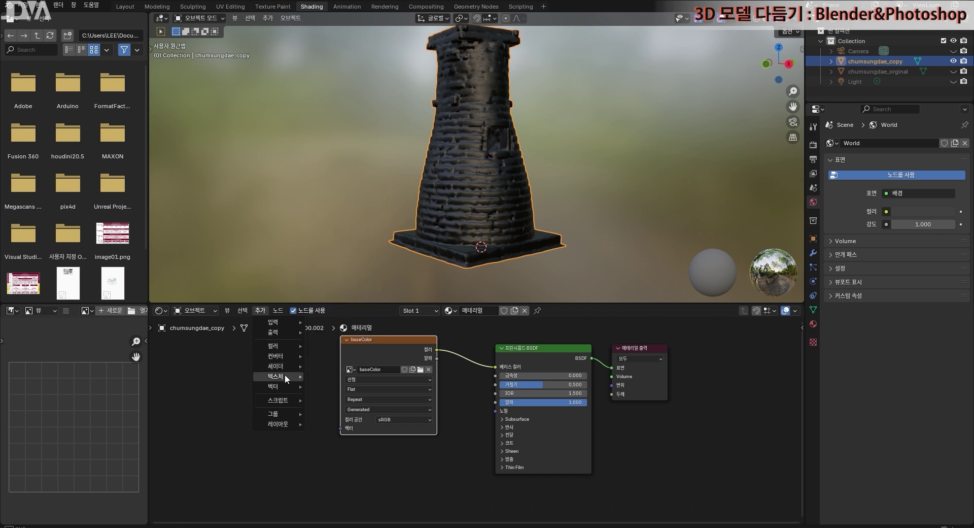
mouse_move(286, 373)
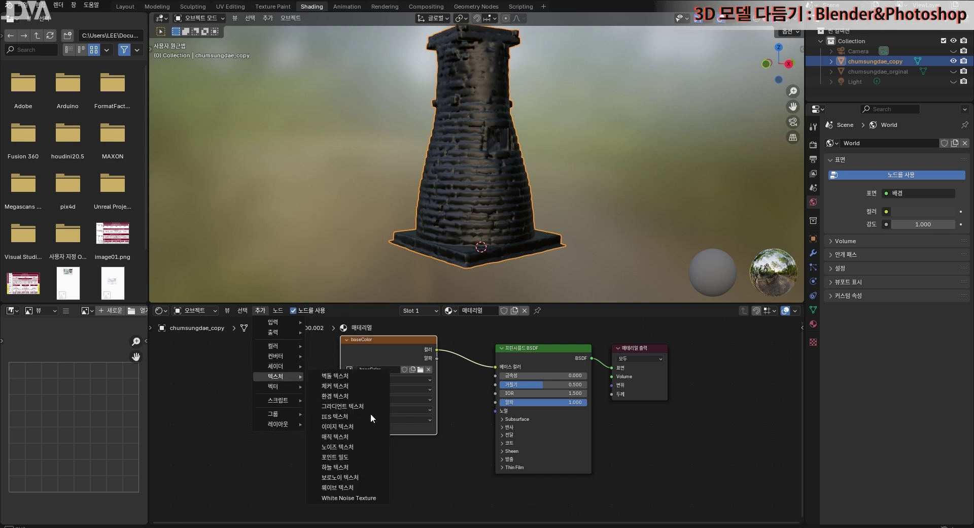
left_click(363, 427)
left_click(365, 454)
middle_click_drag(617, 484, 650, 460)
scroll(473, 458, "up", 3)
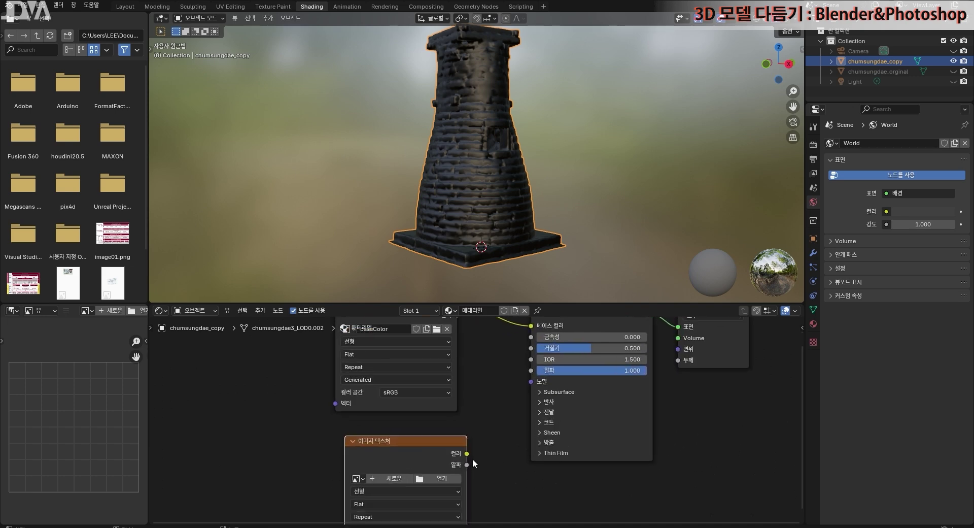
middle_click_drag(491, 462, 515, 446)
left_click_drag(450, 425, 447, 421)
Step: Create a new 4096 × 4096 px image named normal in the second Image Texture node
left_click(428, 457)
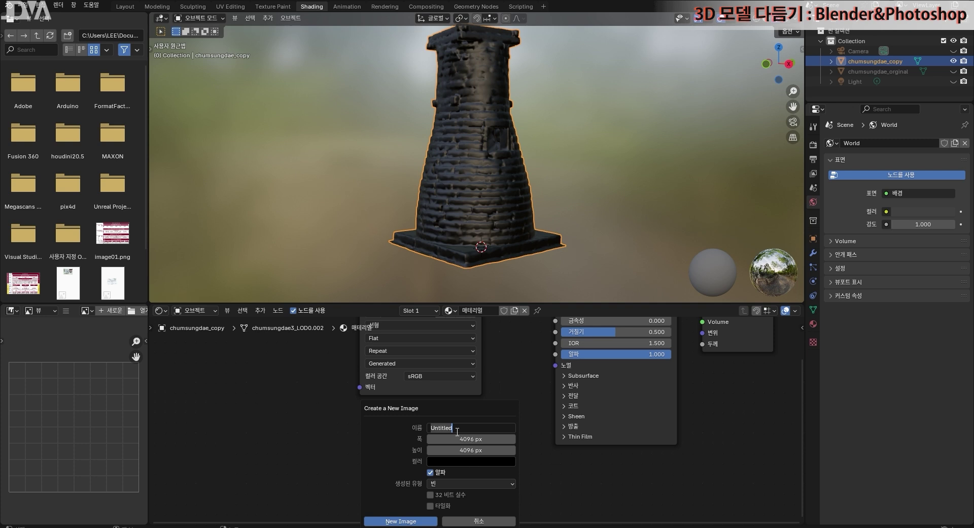
type("nor")
type("mal")
key("Return")
key("Return")
Step: Set the normal image's color space to Non-Color
scroll(510, 479, "down", 1)
middle_click_drag(511, 478, 517, 438)
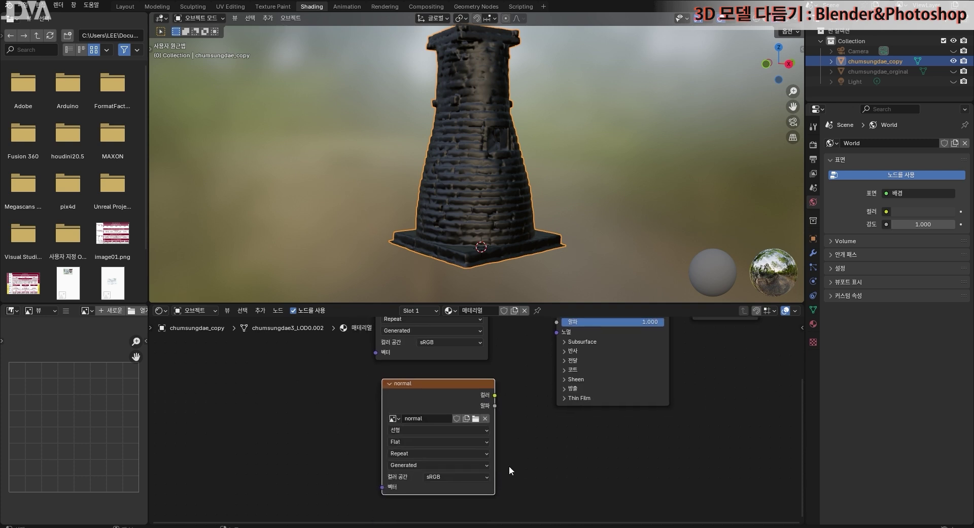
scroll(502, 465, "up", 1)
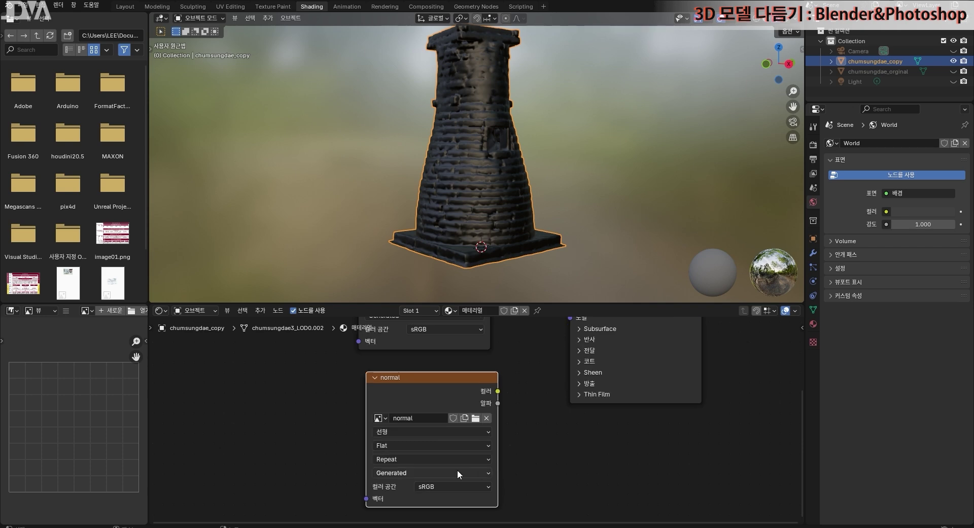
left_click(428, 486)
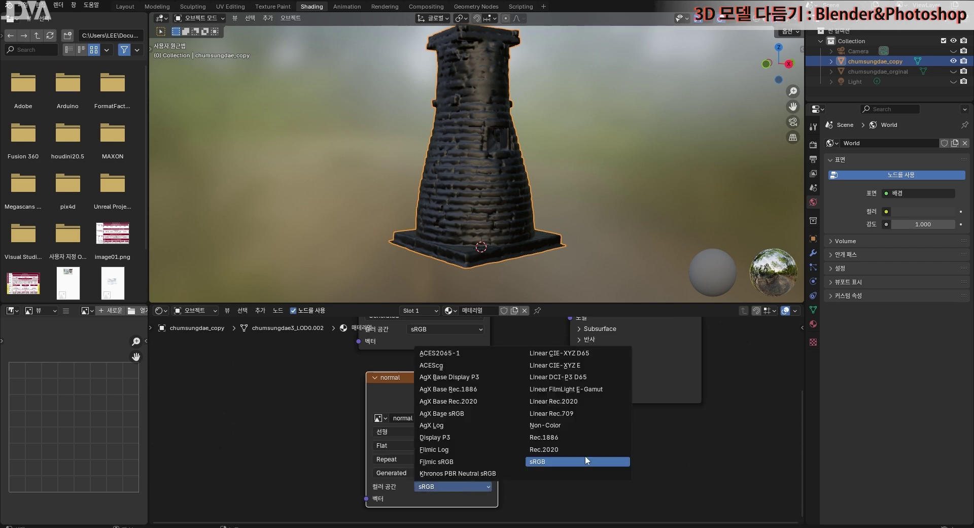
left_click(580, 425)
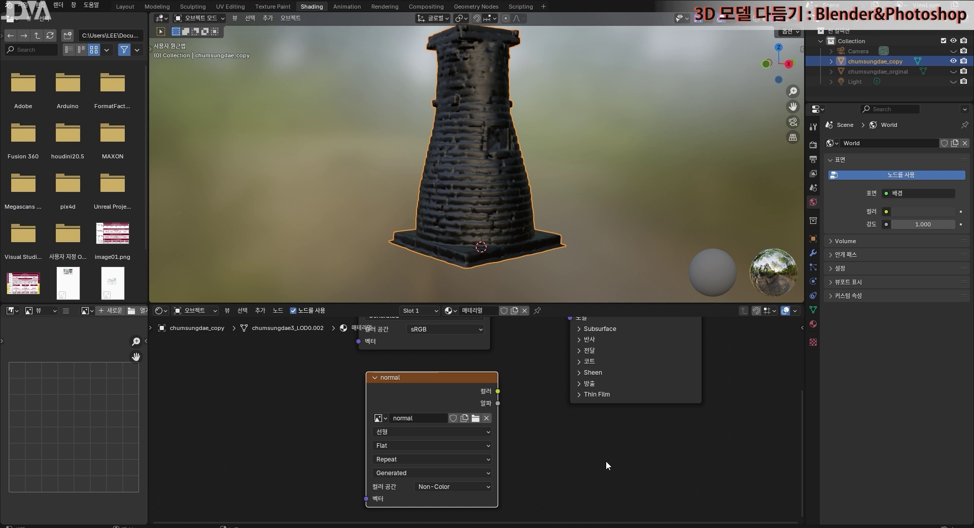
Step: Connect the normal node's color output to the Principled BSDF's Normal input and show the normal image in the image editor
scroll(622, 449, "down", 1)
middle_click_drag(622, 449, 618, 476)
left_click_drag(493, 419, 566, 358)
middle_click_drag(522, 429, 498, 507)
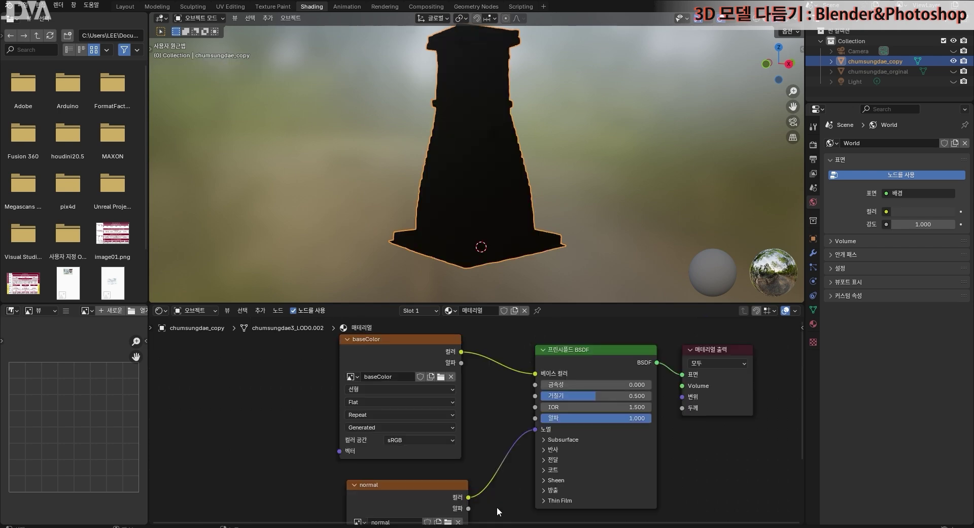
middle_click_drag(473, 176, 514, 192)
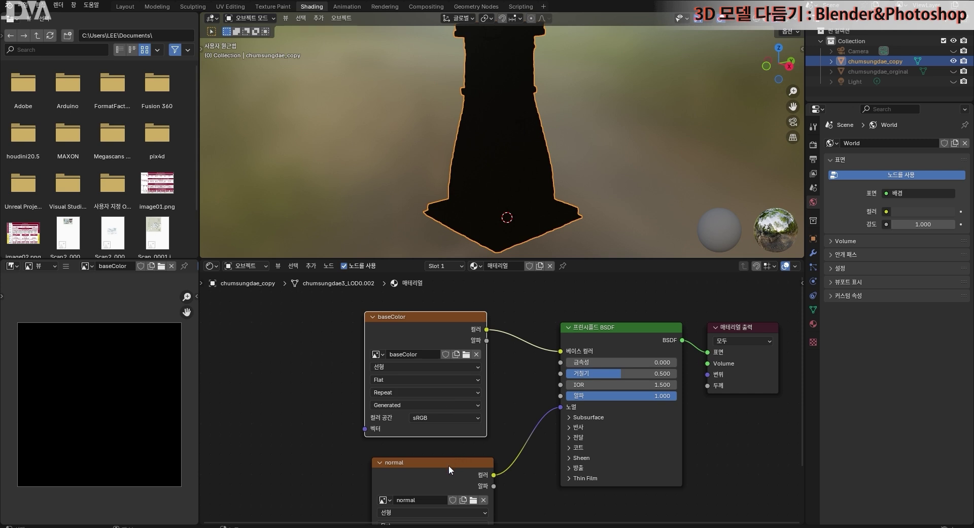
left_click(448, 465)
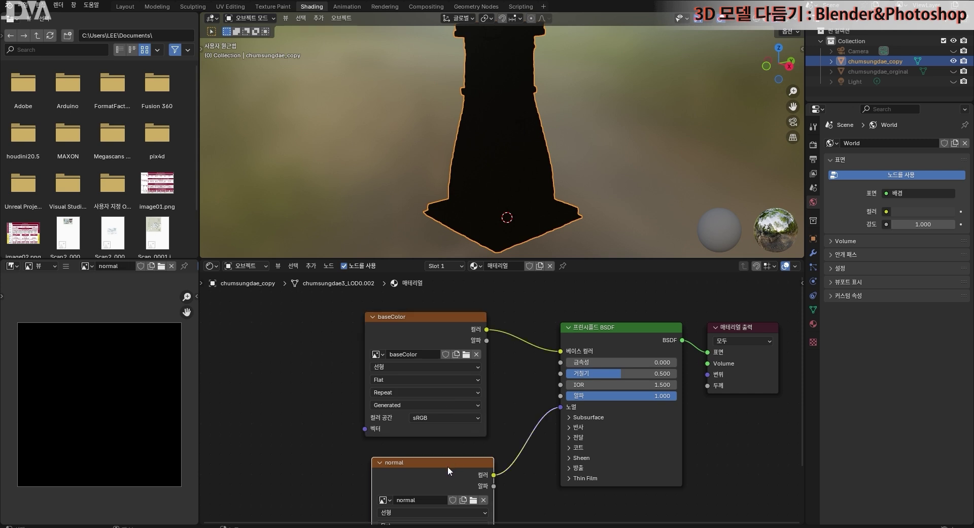
Step: Make the baseColor node active and unhide the chumsungdae_orginal model alongside the copy
left_click(450, 314)
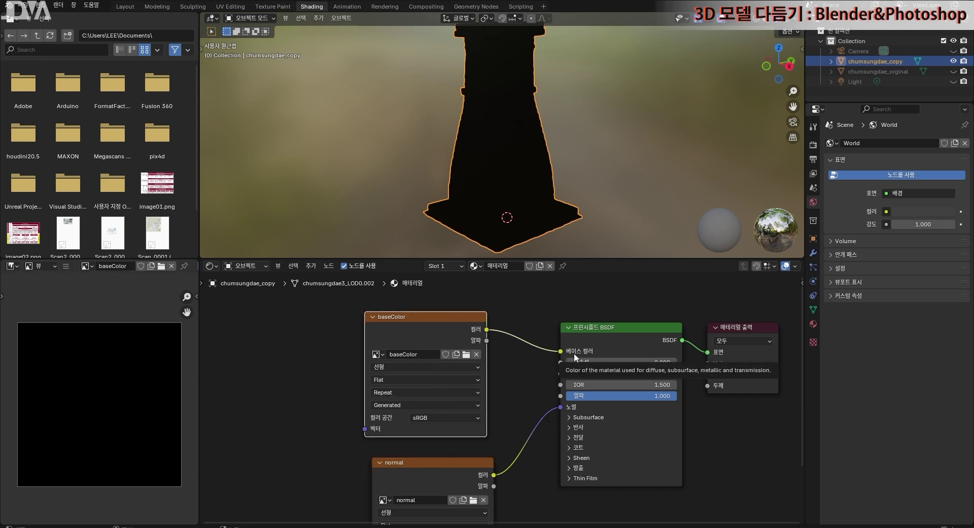
left_click_drag(789, 63, 772, 89)
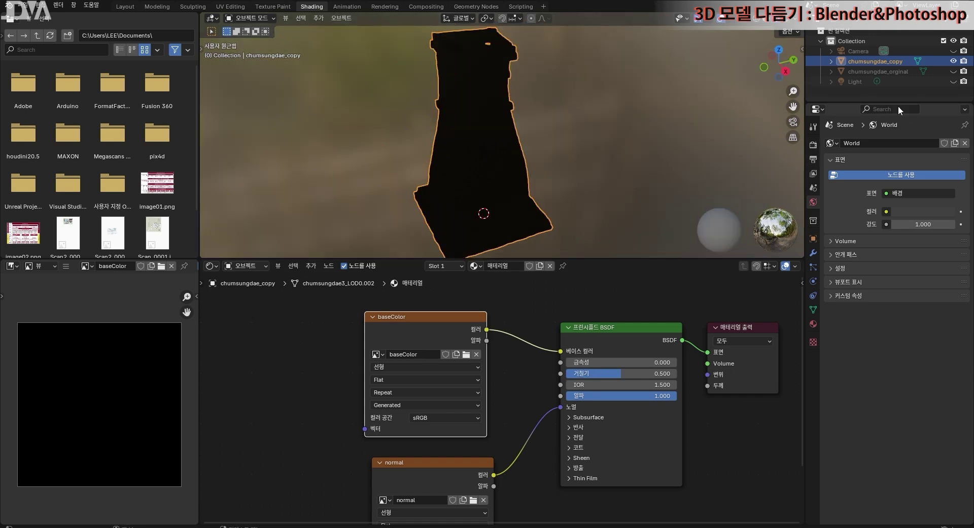
left_click(954, 72)
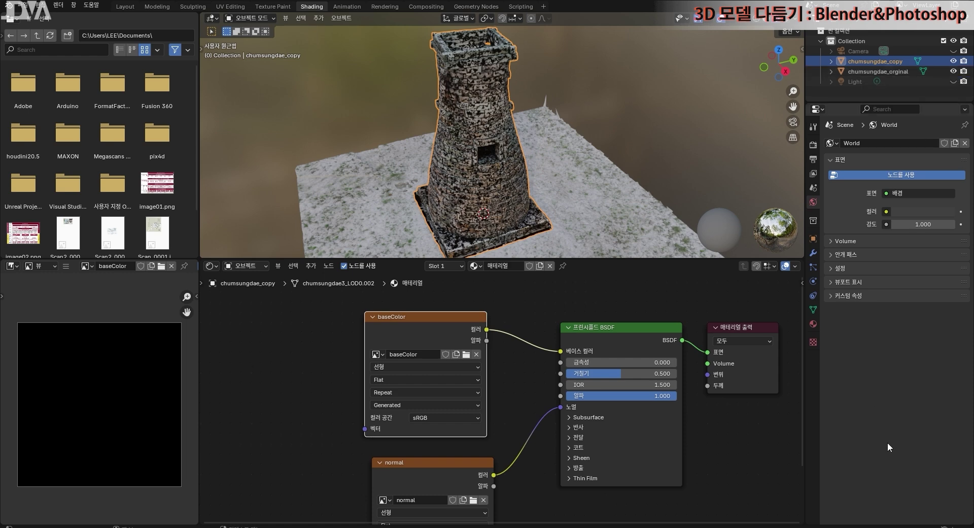
Step: Switch the render engine to Cycles and set its device to GPU Compute
left_click(815, 151)
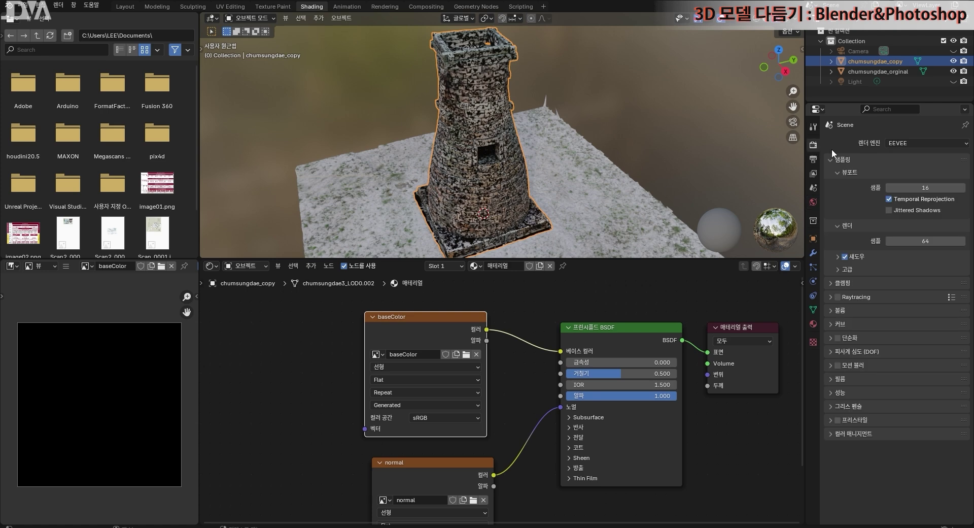
left_click(913, 143)
left_click(901, 143)
left_click(905, 176)
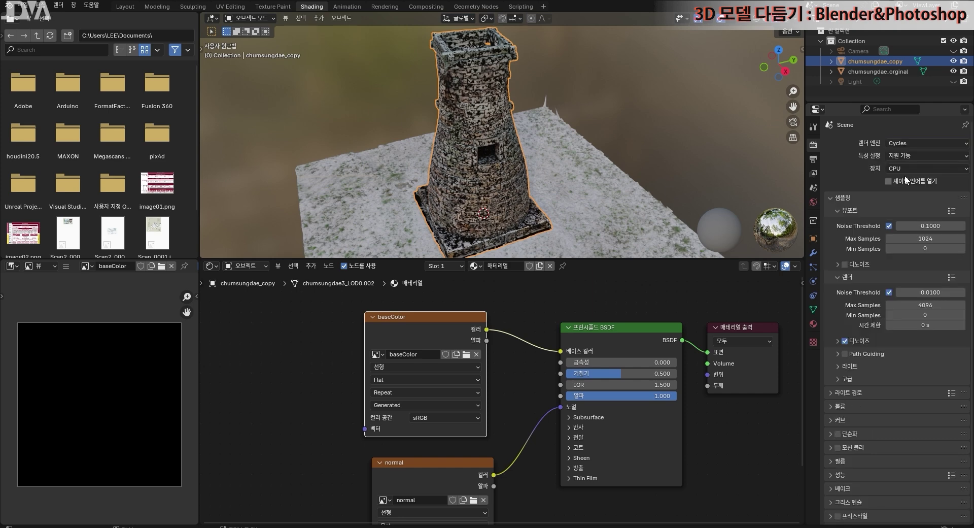
left_click(925, 169)
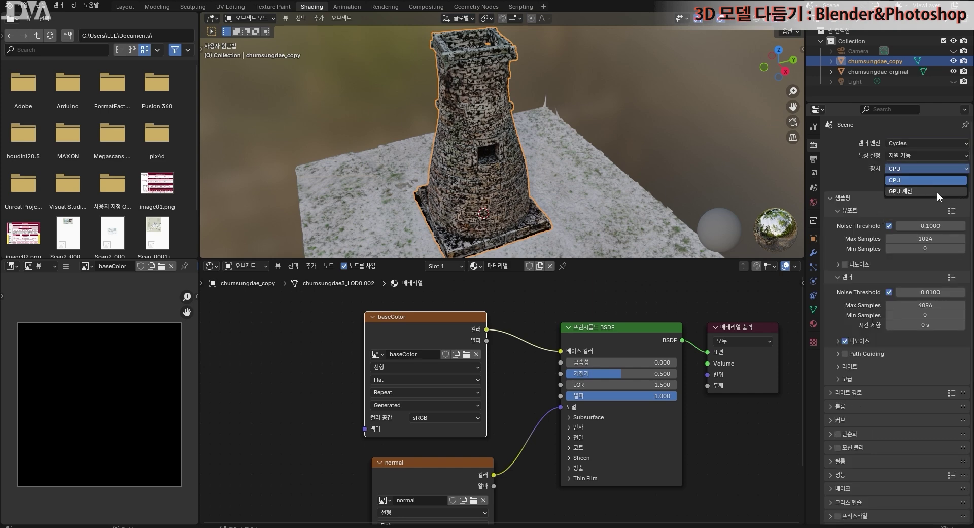
left_click(936, 193)
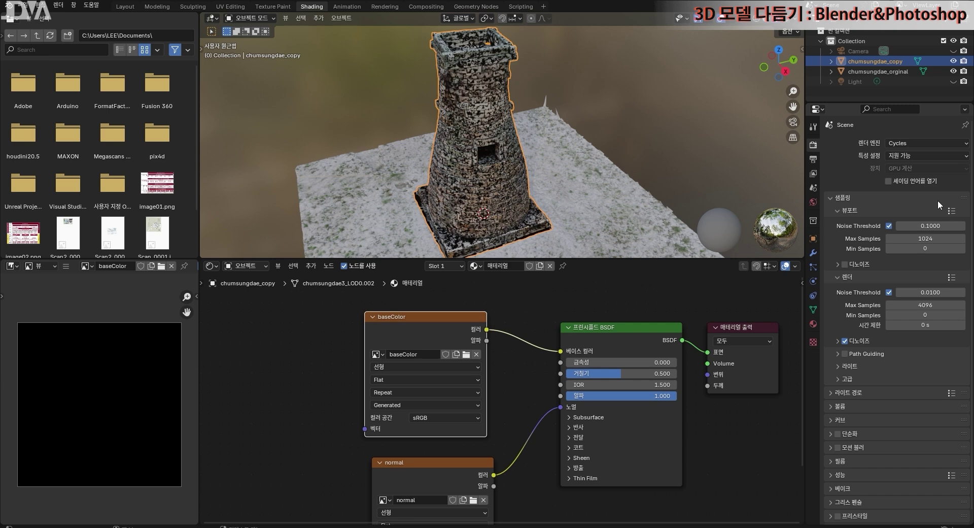
Step: Configure OptiX as the Cycles render device in the preferences with the AMD Ryzen 9 5950X also enabled, and choose GPU Compute for the scene
left_click(39, 5)
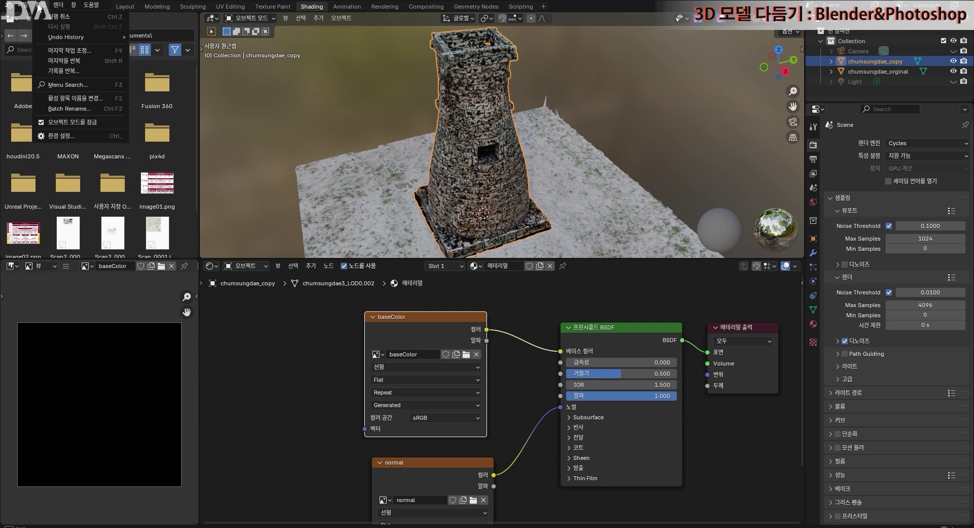
left_click(74, 134)
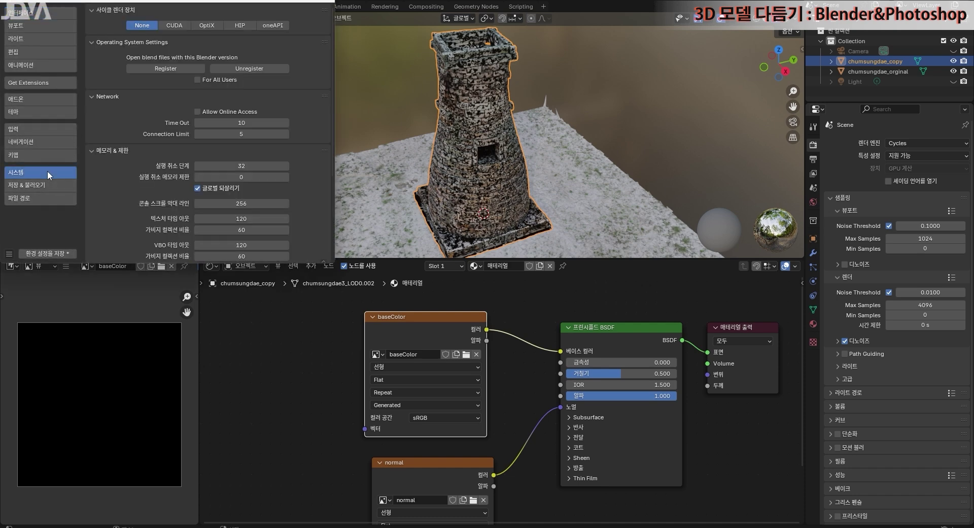
left_click(208, 25)
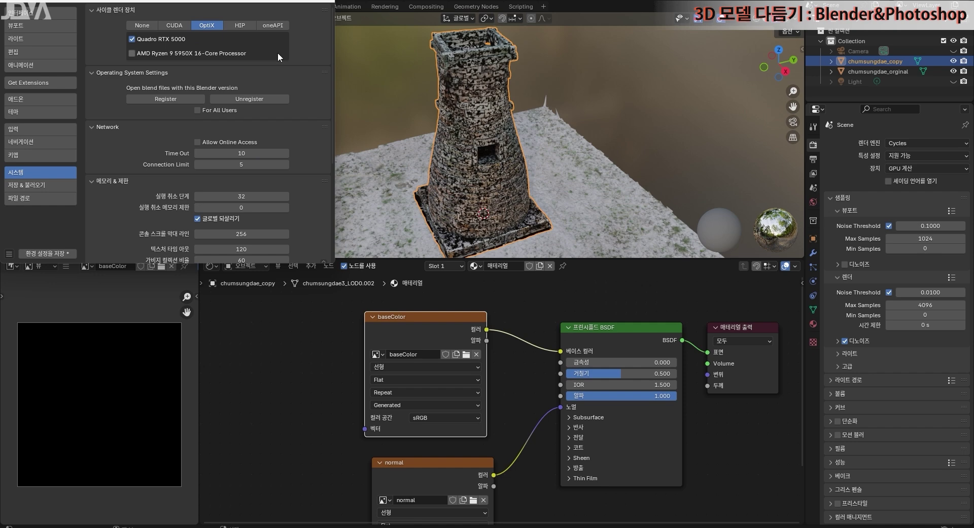
left_click(131, 53)
left_click(330, 1)
left_click(906, 169)
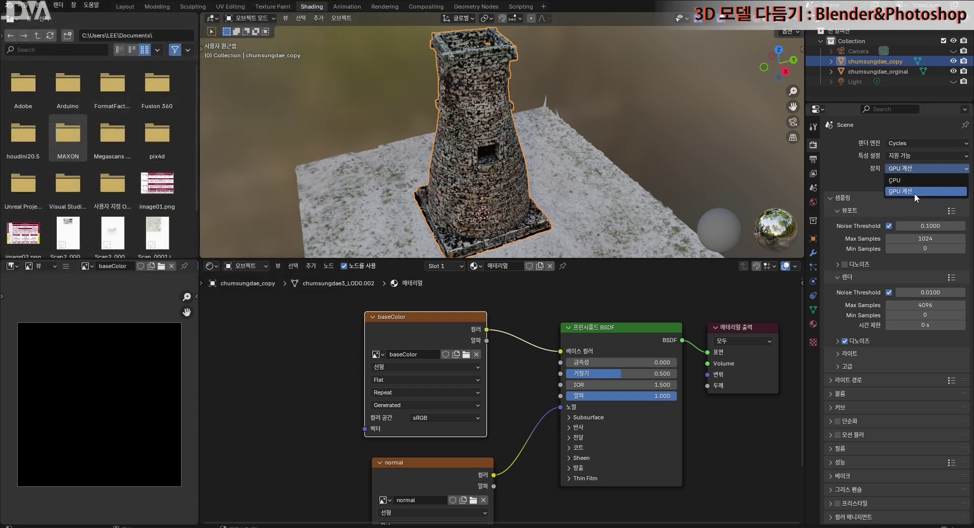
left_click(914, 193)
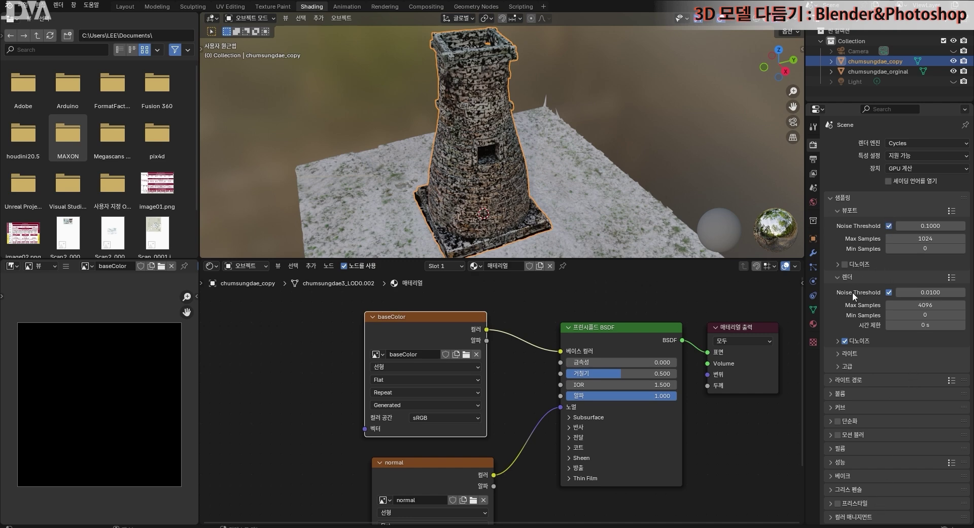
Step: Set the bake type to Diffuse and disable the direct and indirect contributions, leaving only color
left_click(834, 475)
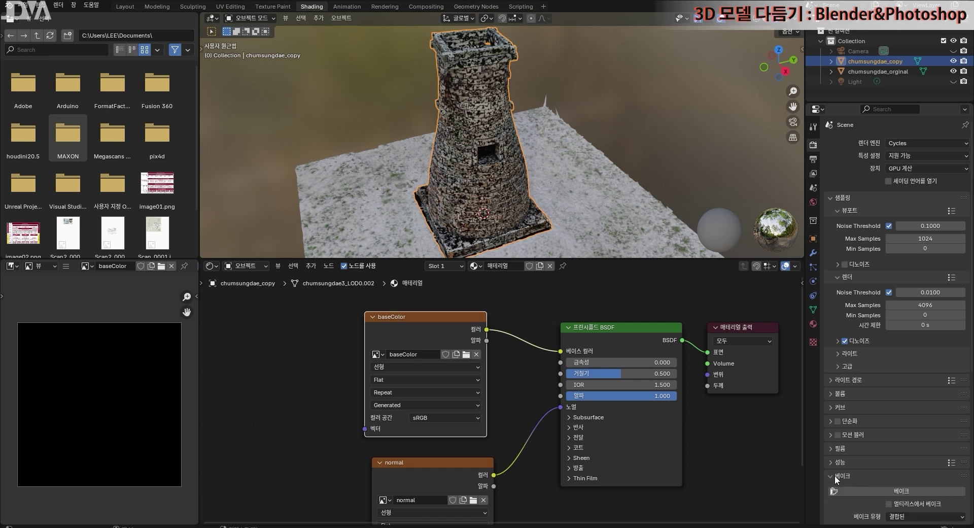
scroll(893, 401, "down", 10)
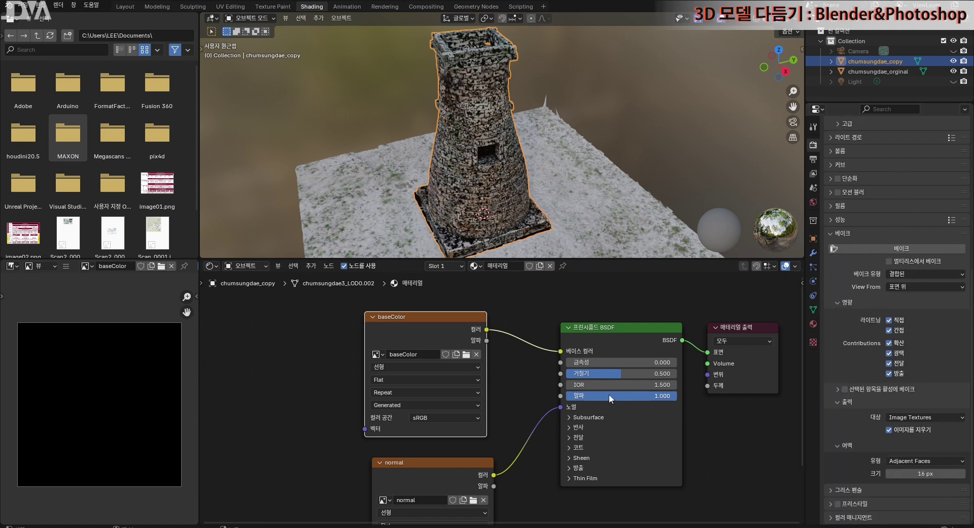
left_click(918, 274)
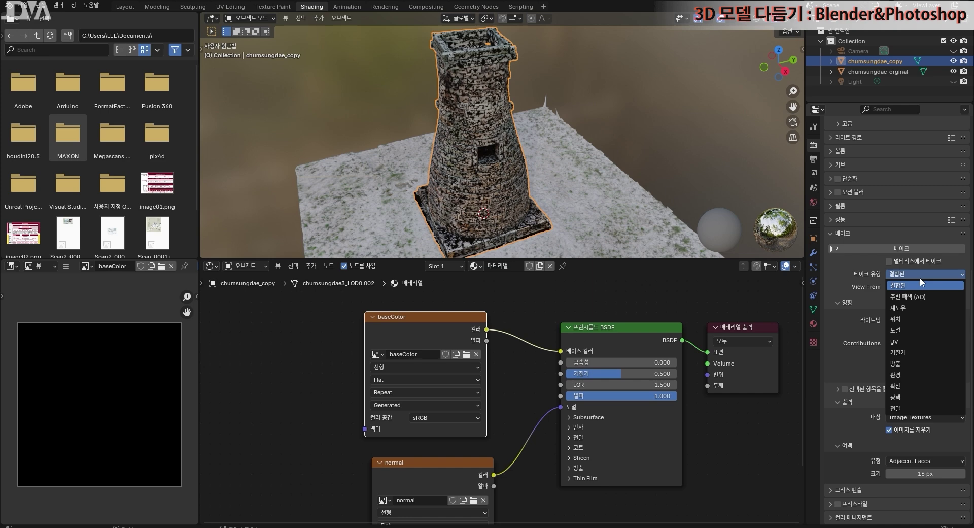
left_click(928, 385)
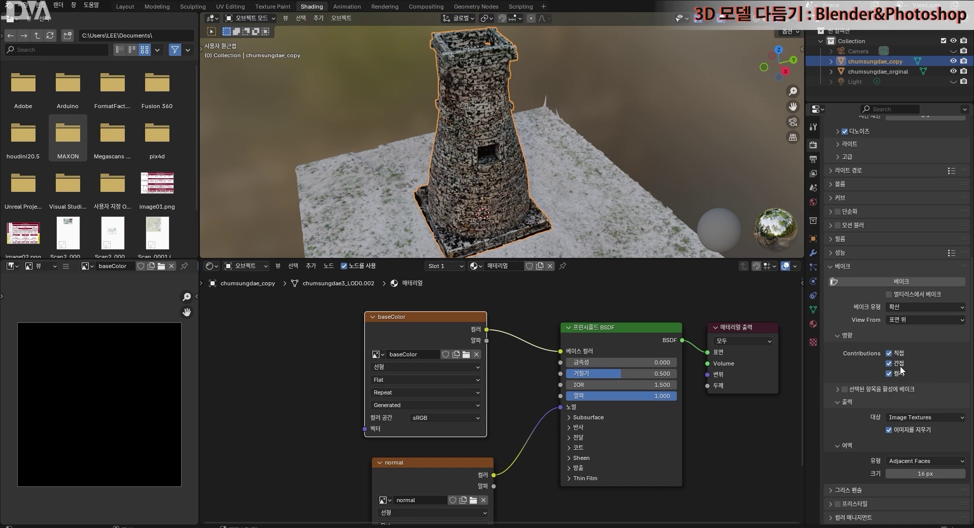
left_click(890, 354)
left_click(889, 353)
left_click(888, 363)
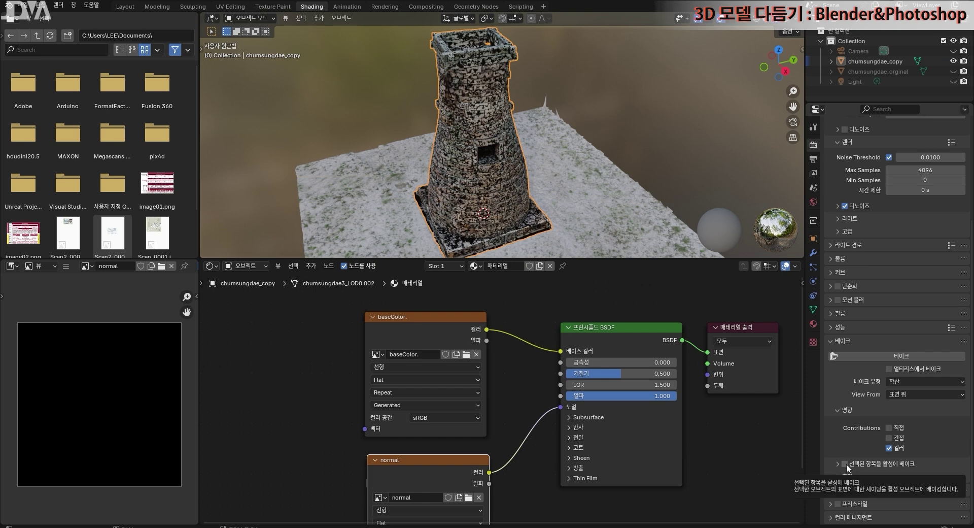
Step: Enable baking from selected to active and set the extrusion to 0.03 m
left_click(844, 464)
left_click(837, 464)
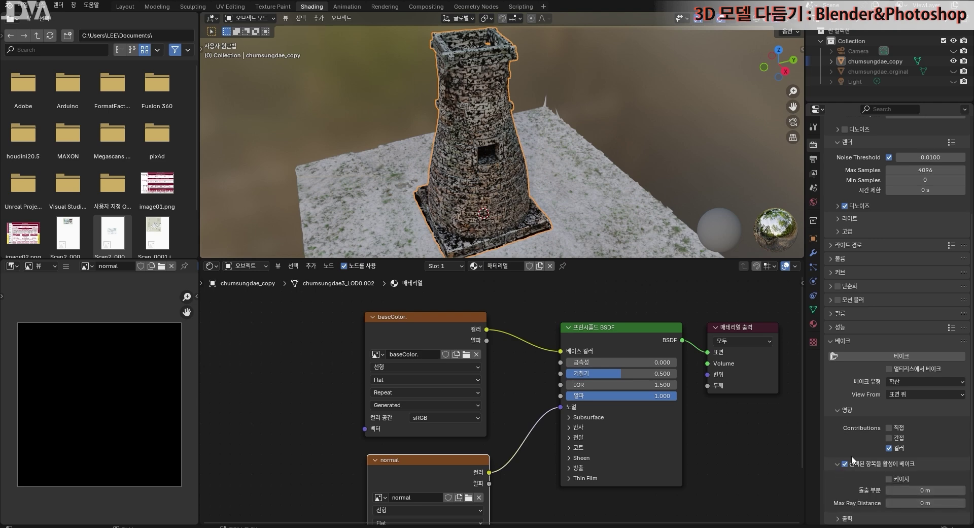
scroll(936, 431, "down", 2)
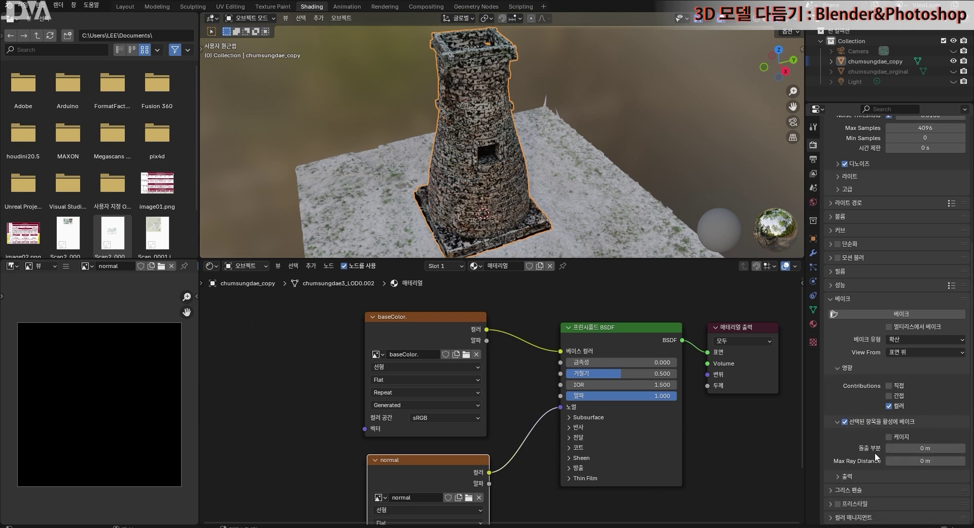
left_click(932, 450)
type("0.03")
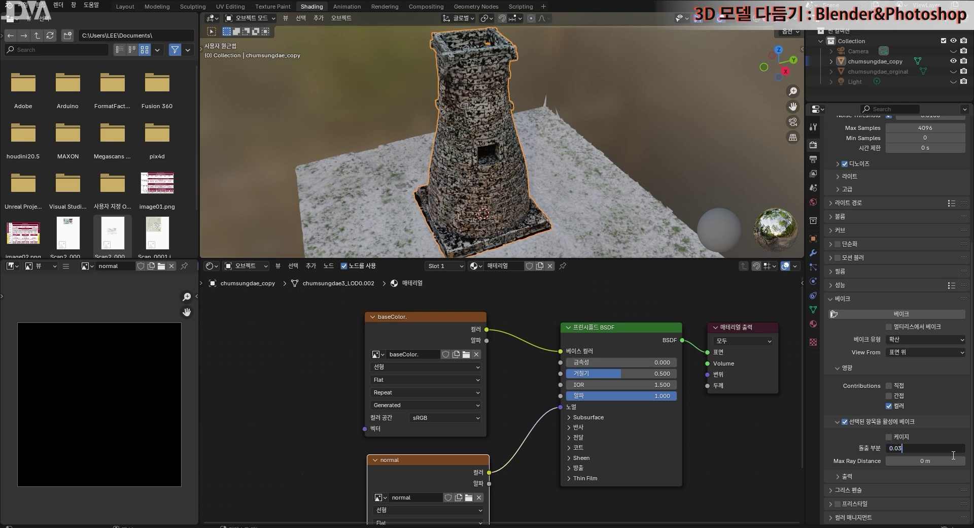
key("Return")
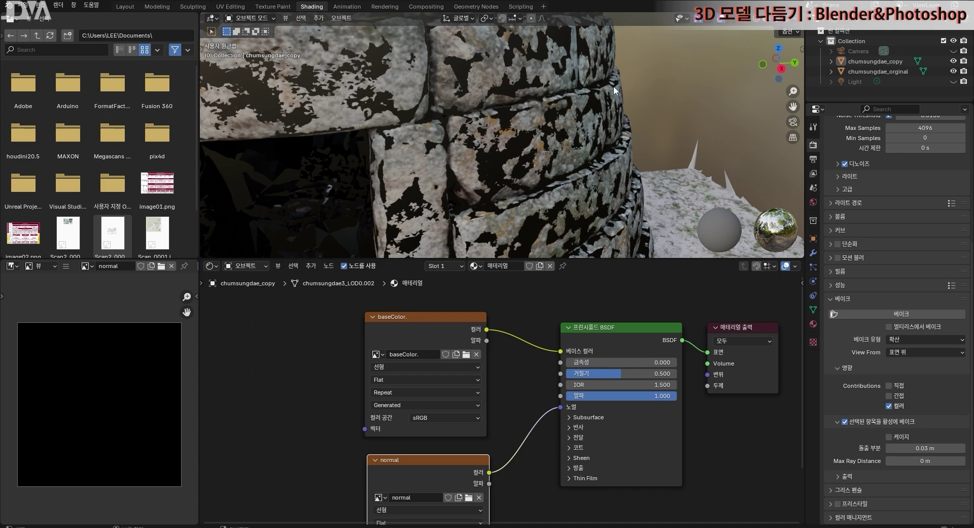
Step: Select chumsungdae_orginal, add chumsungdae_copy as the active object, and bake the diffuse color into the baseColor image
scroll(574, 128, "down", 10)
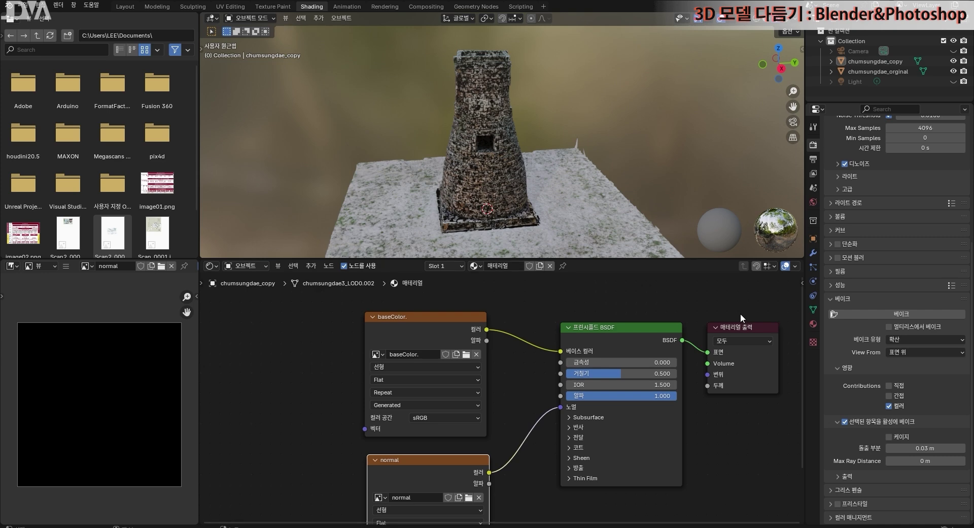
left_click(897, 72)
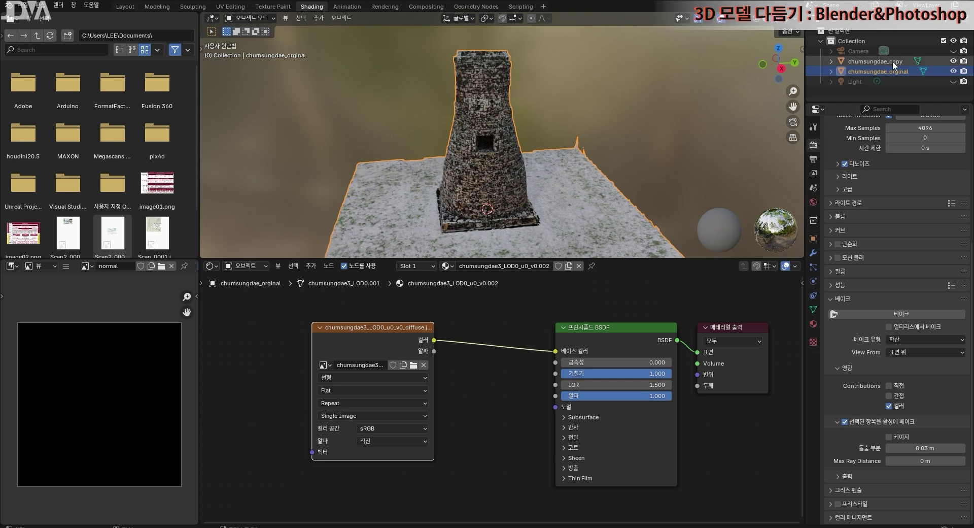
left_click(893, 60, "ctrl")
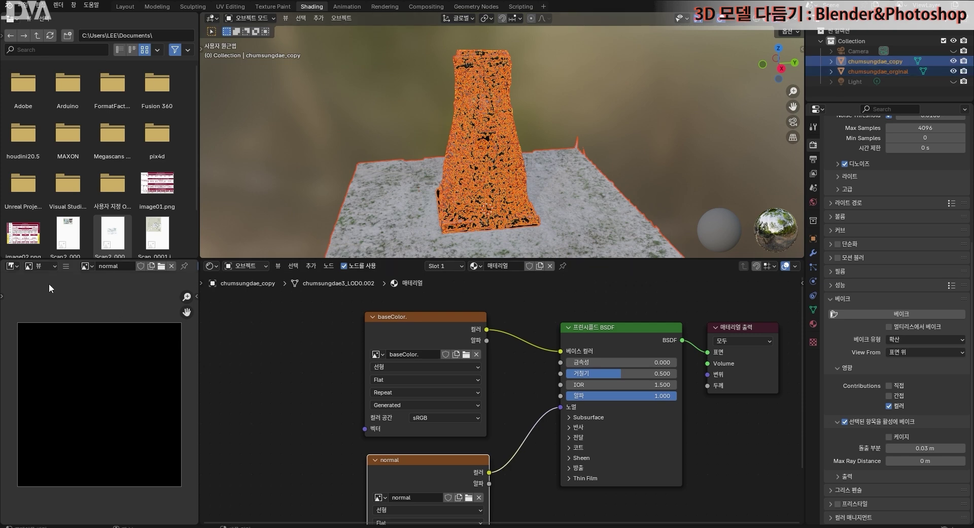
left_click(424, 320)
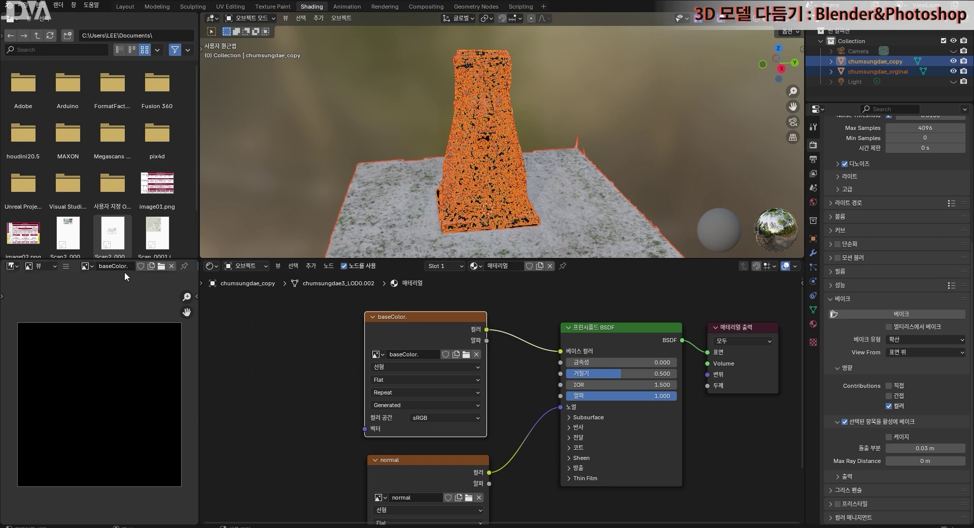
left_click(932, 312)
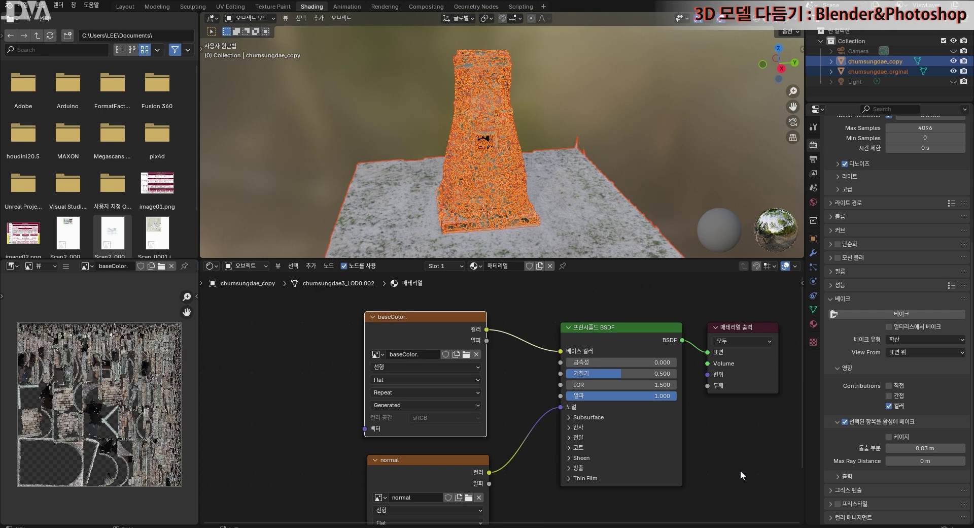
Step: Examine the baked base color on the copy with the original model hidden, and compare it with the original shown again
scroll(525, 181, "up", 8)
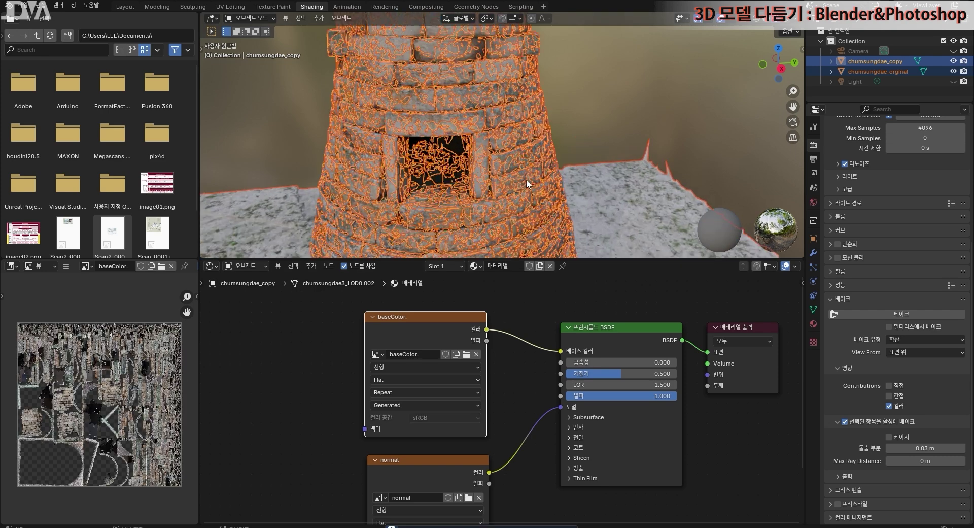
left_click(957, 73)
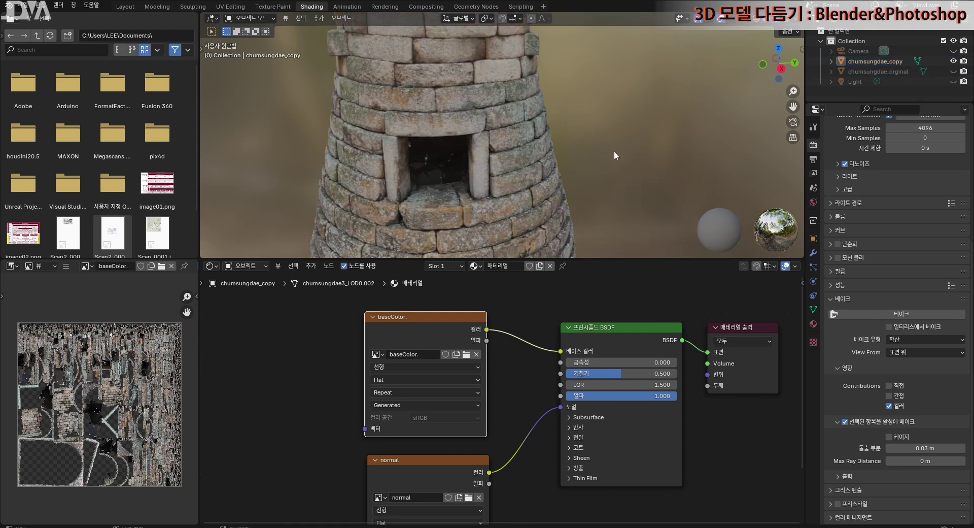
middle_click_drag(618, 164, 546, 196)
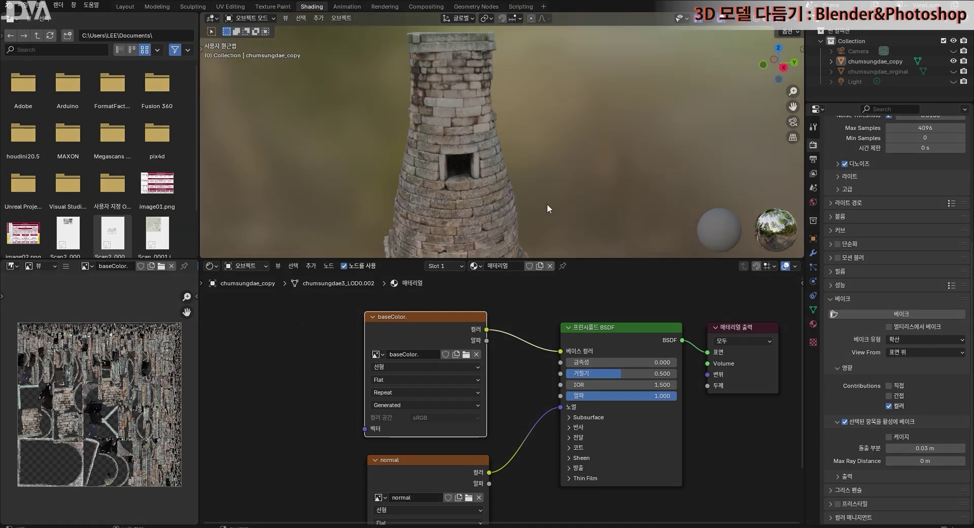
scroll(583, 171, "up", 5)
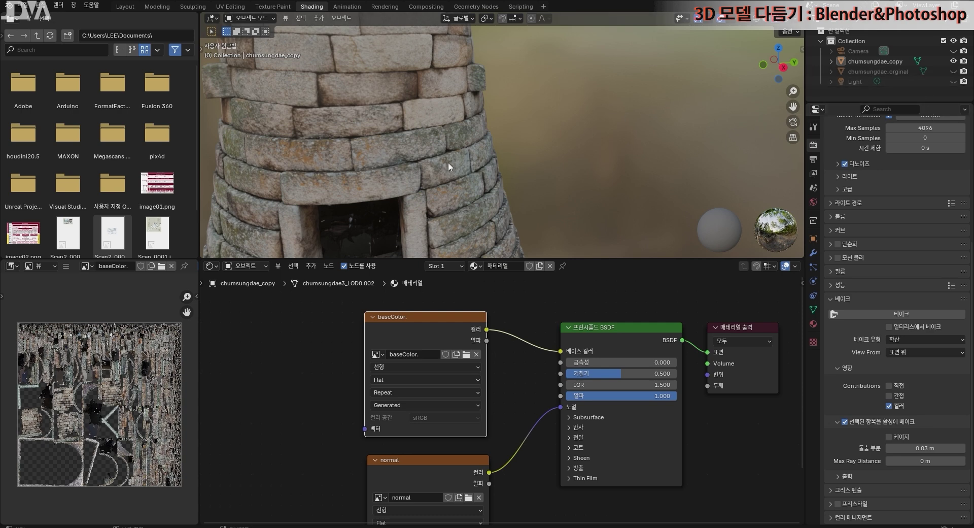
left_click(952, 71)
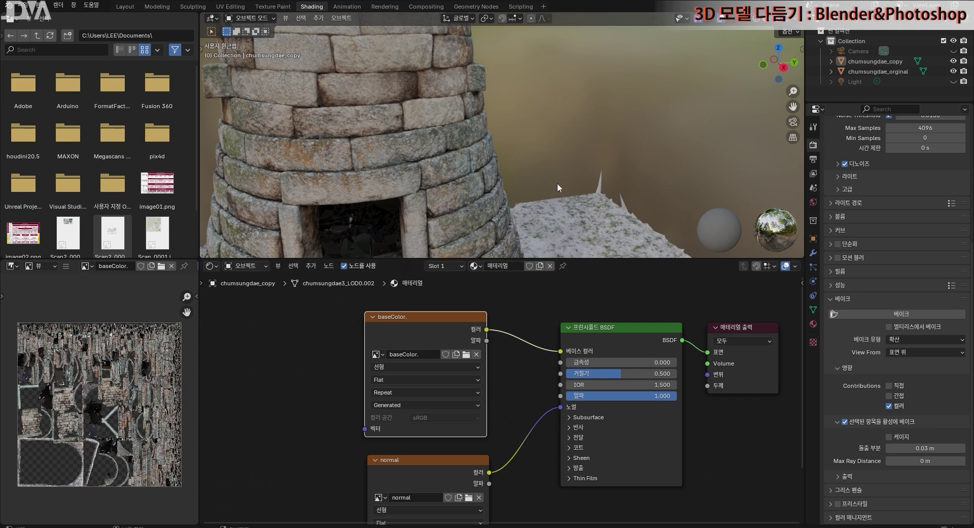
scroll(579, 125, "down", 8)
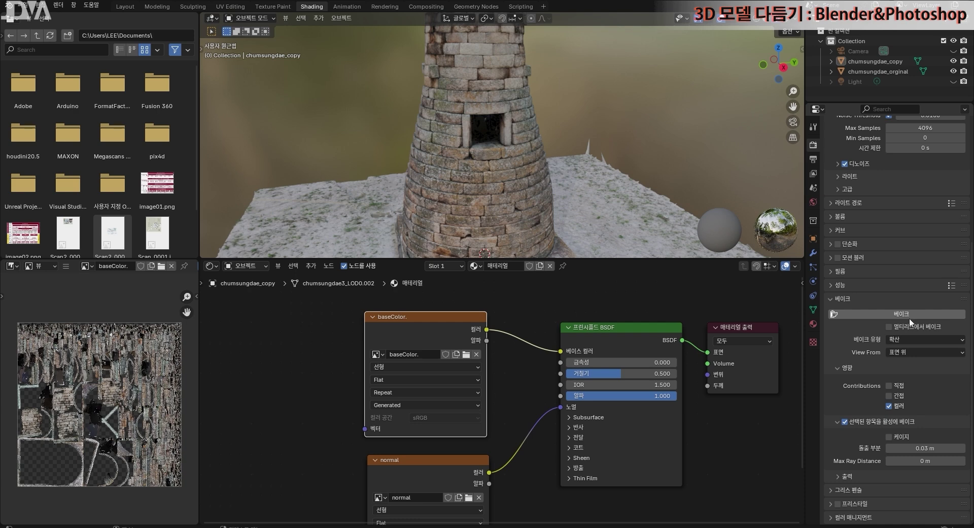
Step: Set the bake type to Normal, select chumsungdae_orginal with chumsungdae_copy active, and bake into the normal image texture
left_click(911, 340)
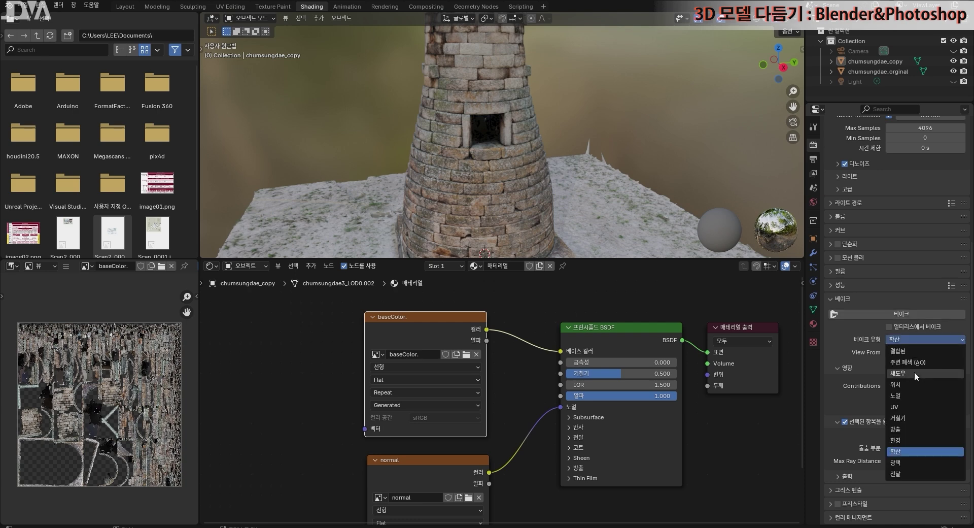
left_click(918, 397)
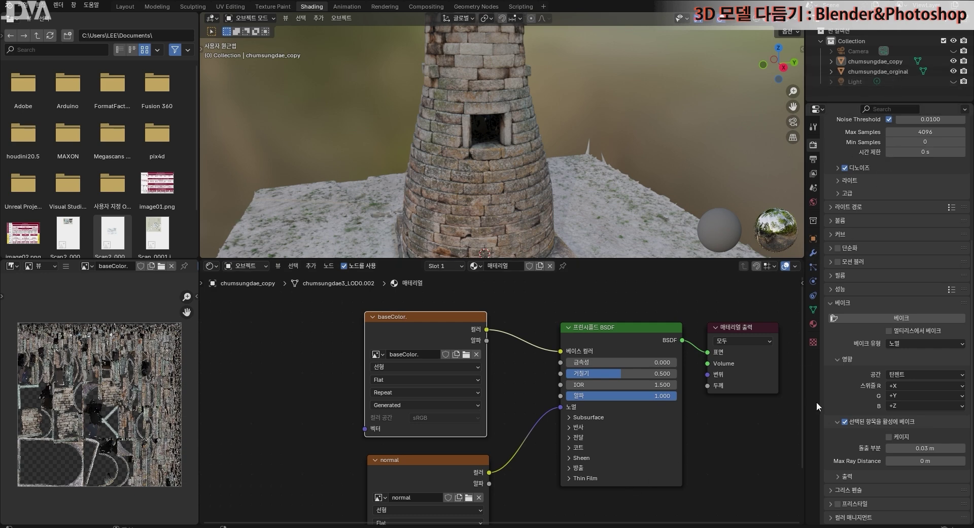
left_click(899, 71)
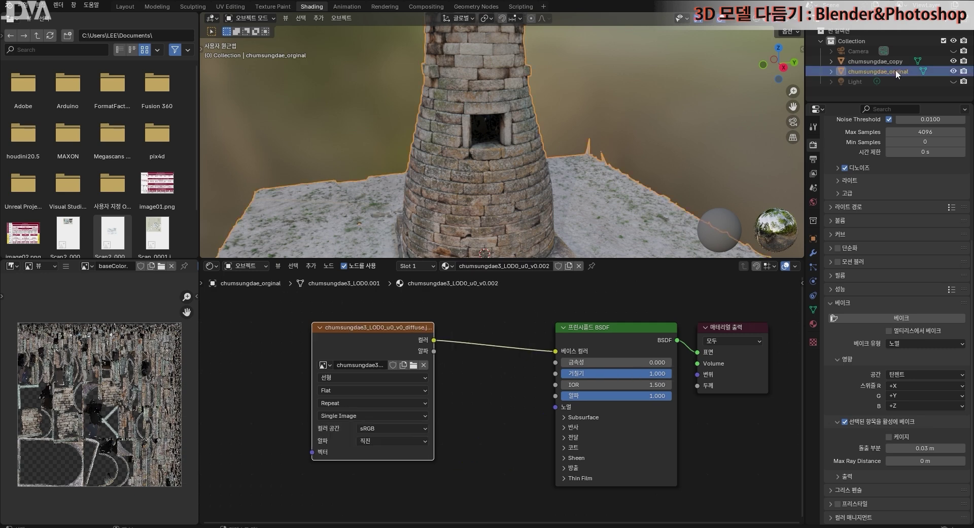
left_click(897, 61, "ctrl")
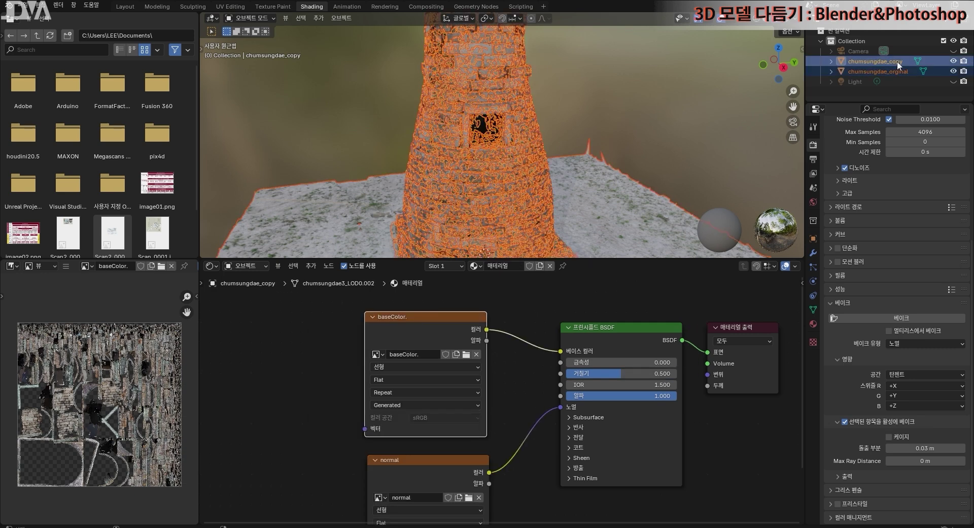
left_click(429, 461)
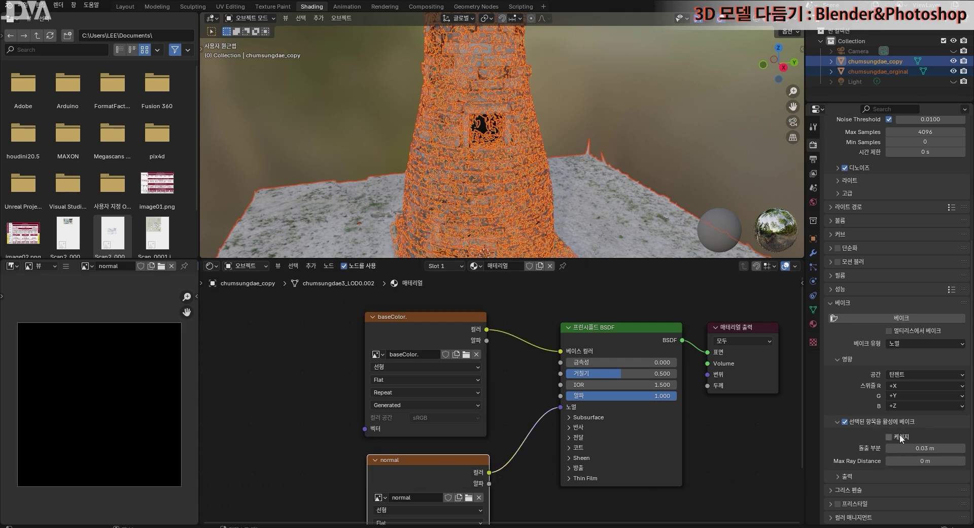
left_click(906, 318)
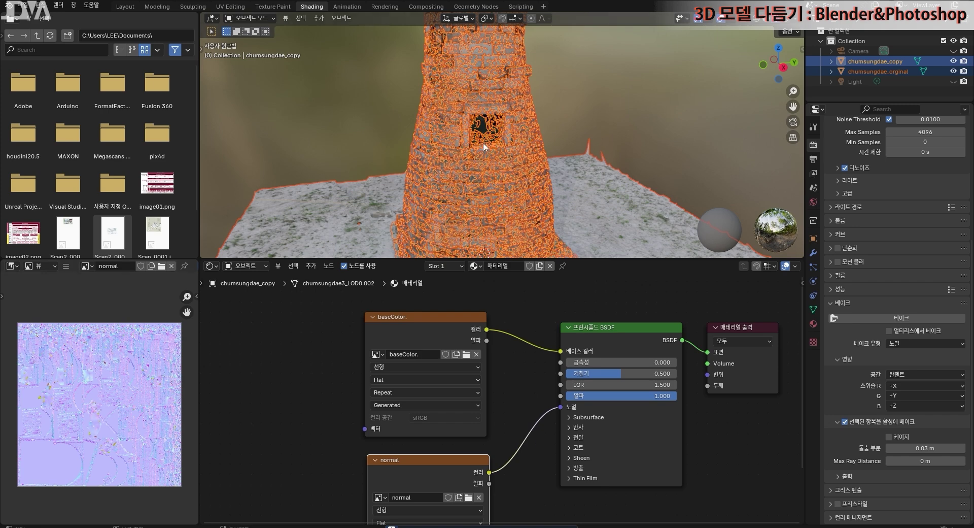
Step: Hide the original model and inspect the baked stonework on the copy up close
left_click(954, 71)
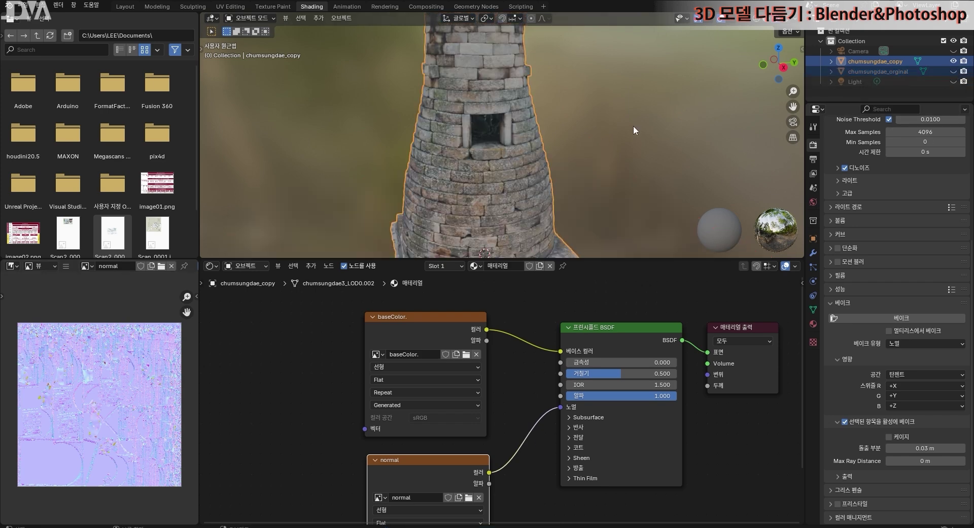
scroll(556, 131, "up", 5)
scroll(597, 166, "up", 6)
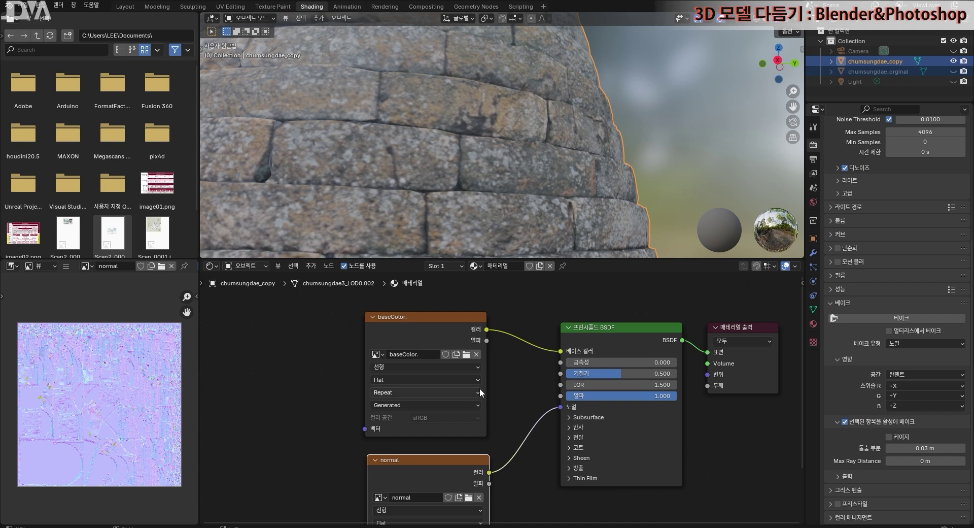
Step: Add a Normal Map node on the link between the normal image texture and the Principled BSDF's normal input
scroll(502, 396, "down", 1)
scroll(535, 433, "down", 1)
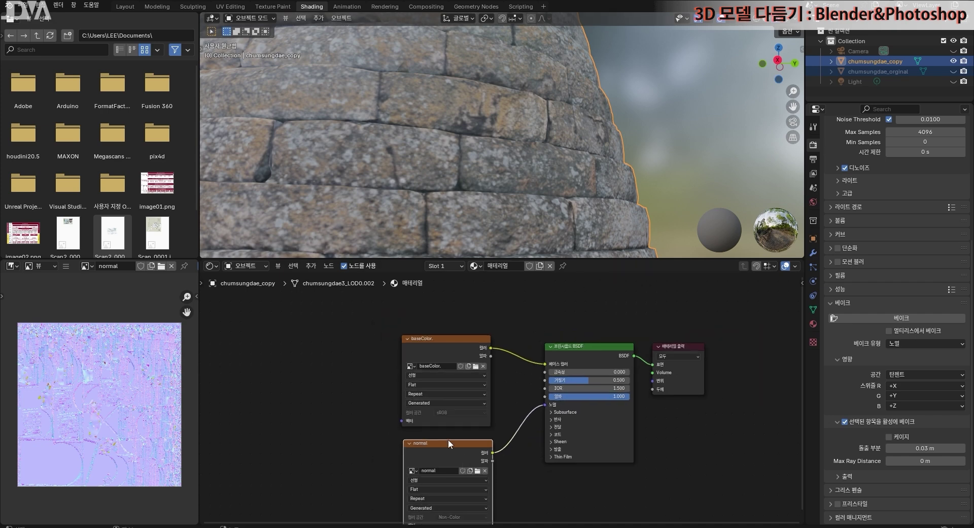
left_click(310, 266)
mouse_move(324, 343)
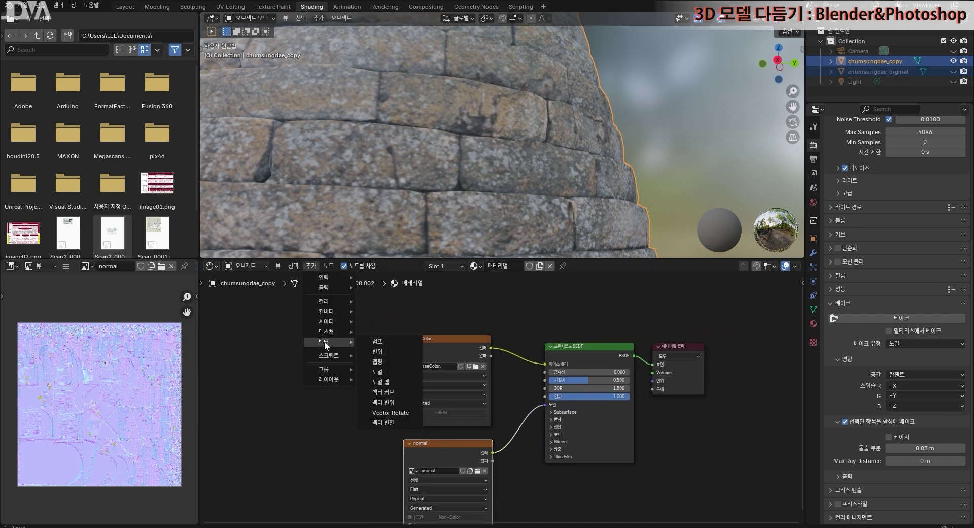
left_click(400, 382)
left_click(488, 432)
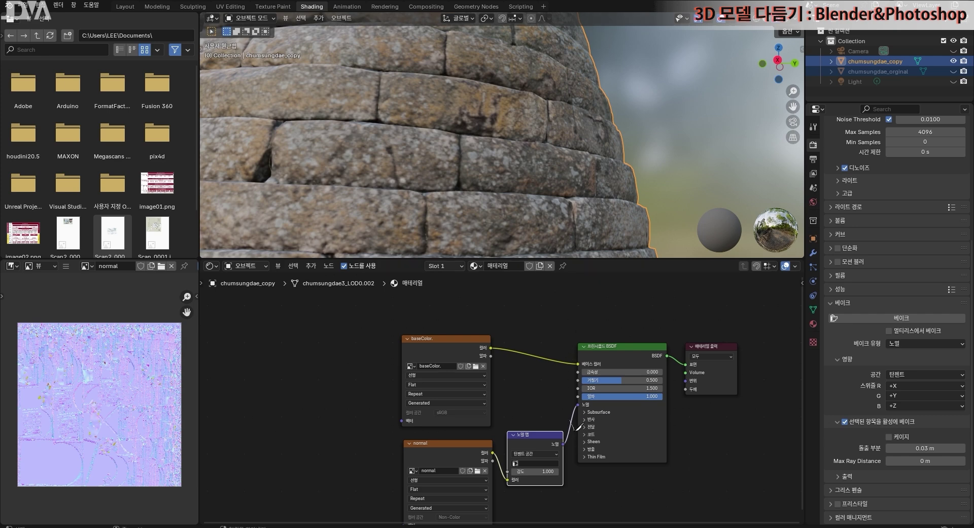
Step: Cut and reconnect the link from the Normal Map node to the Principled BSDF to compare the surface without and with it
left_click_drag(577, 428, 574, 405)
right_click_drag(570, 413, 576, 434, "ctrl")
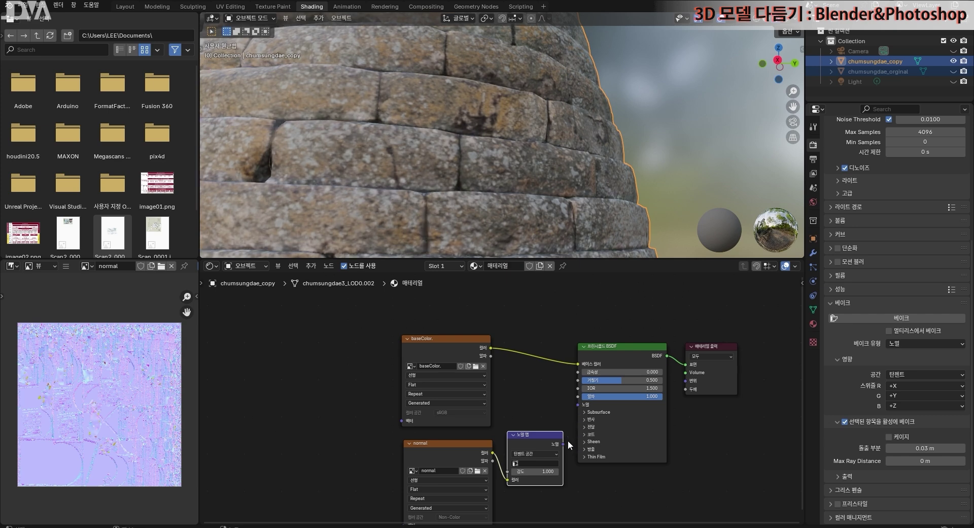
left_click_drag(565, 443, 578, 404)
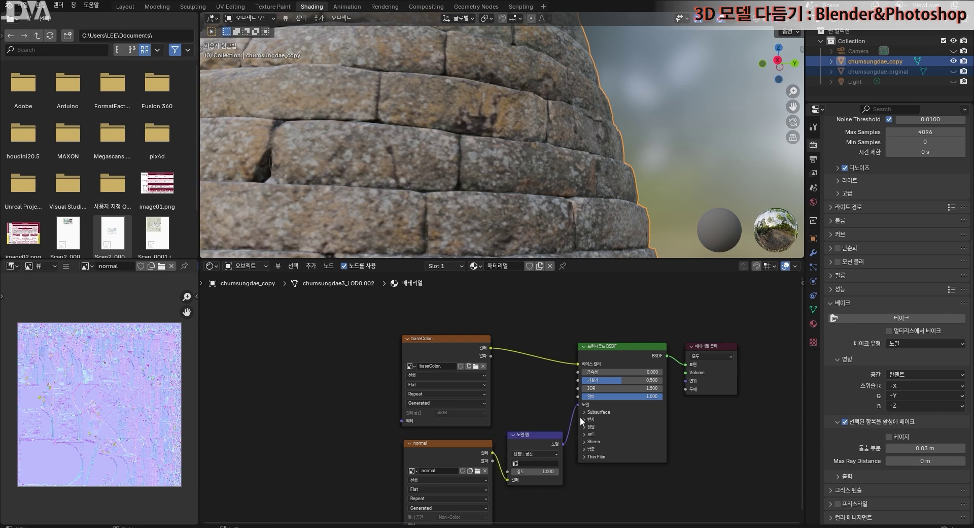
right_click_drag(568, 417, 571, 433, "ctrl")
left_click_drag(567, 409, 577, 404)
Step: Examine the copy's baked color and normal detail around the window, the open top and the upper stone courses
scroll(559, 156, "down", 5)
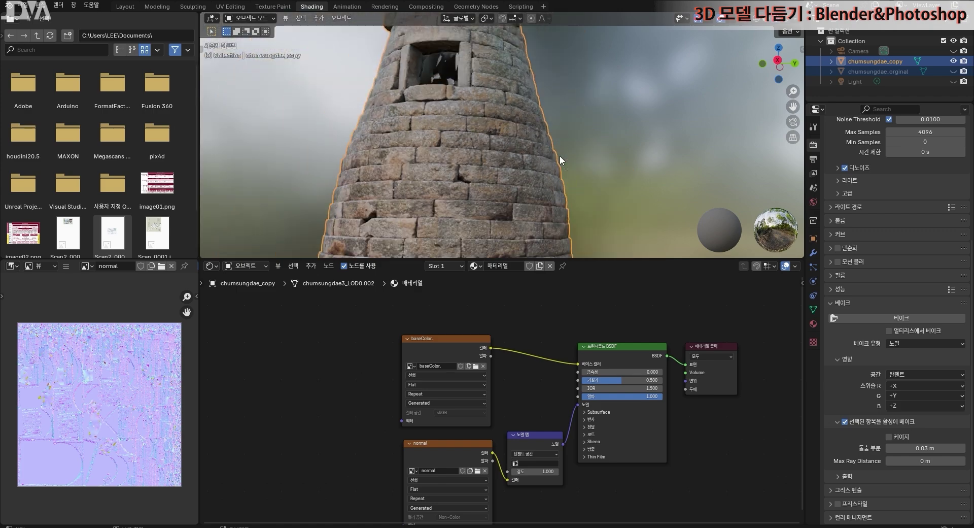
middle_click_drag(541, 176, 554, 217)
scroll(523, 157, "up", 4)
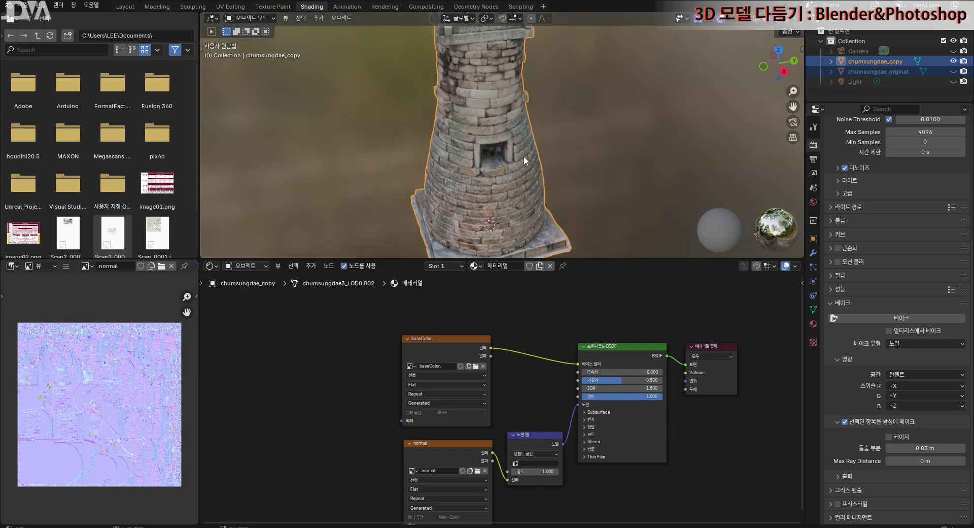
middle_click_drag(528, 161, 559, 178)
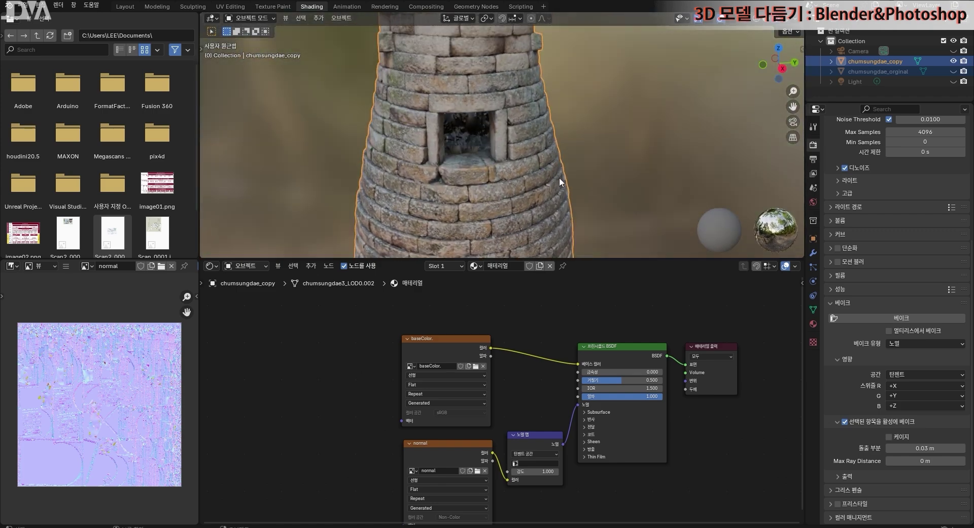
middle_click_drag(565, 121, 541, 172)
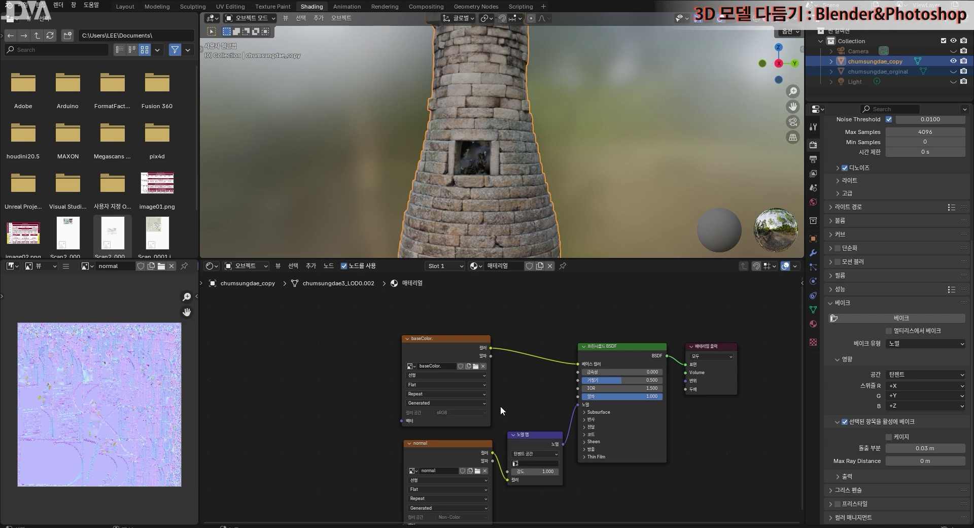
scroll(591, 418, "down", 1)
scroll(565, 152, "down", 3)
middle_click_drag(558, 150, 550, 209)
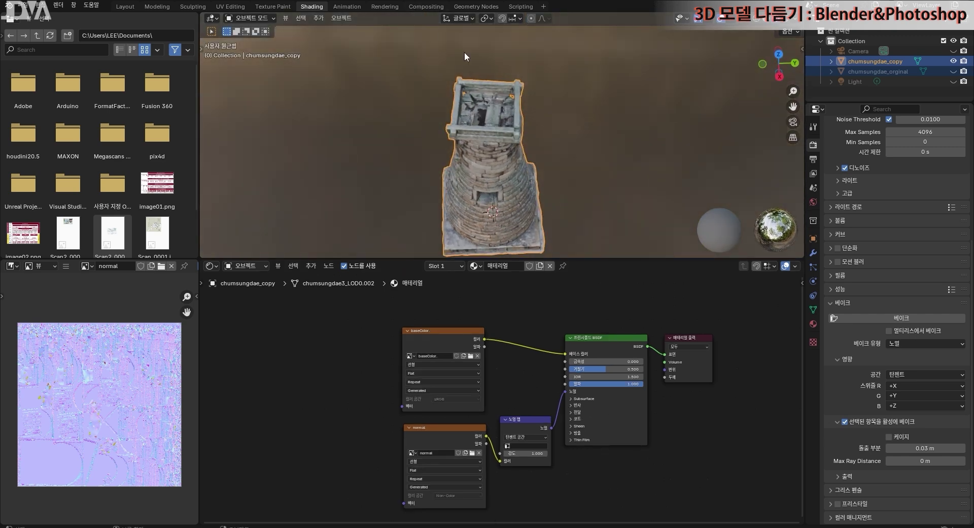
scroll(510, 94, "up", 4)
scroll(510, 94, "up", 3)
middle_click_drag(576, 145, 613, 141)
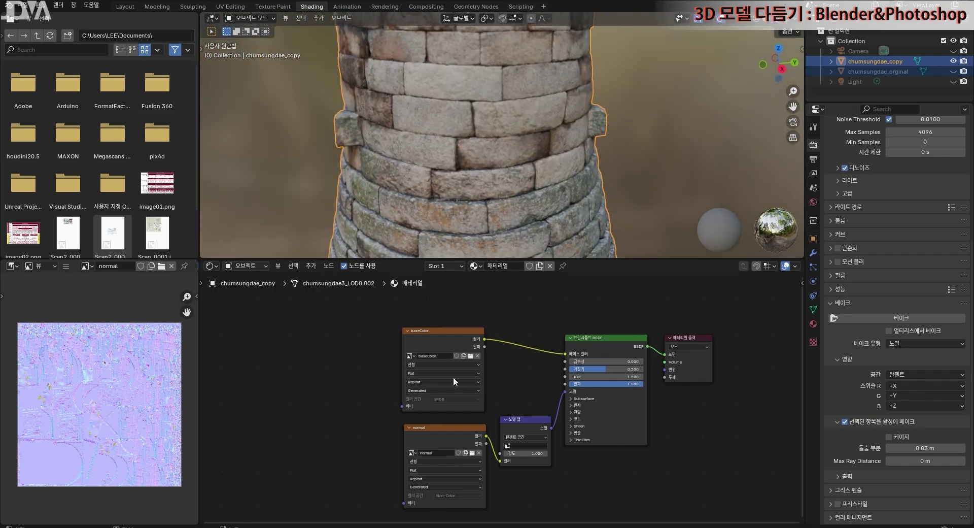
Step: Save the baked base color image as the JPEG file baseColor_.jpg in the chumsungdae folder
left_click(447, 346)
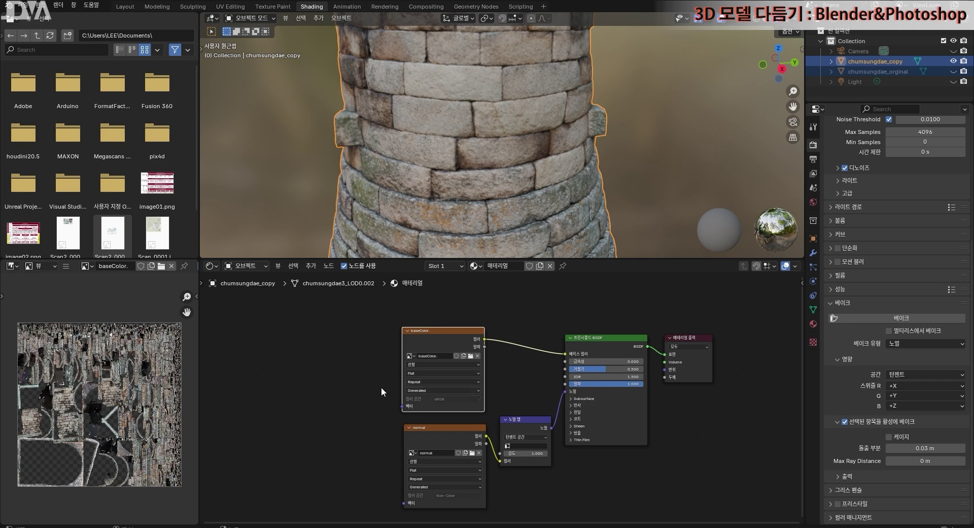
left_click(67, 266)
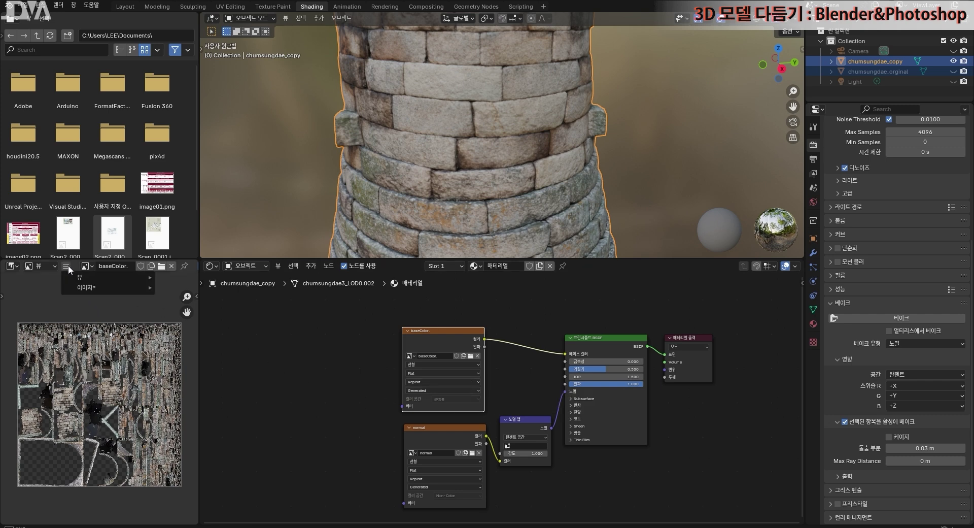
mouse_move(80, 288)
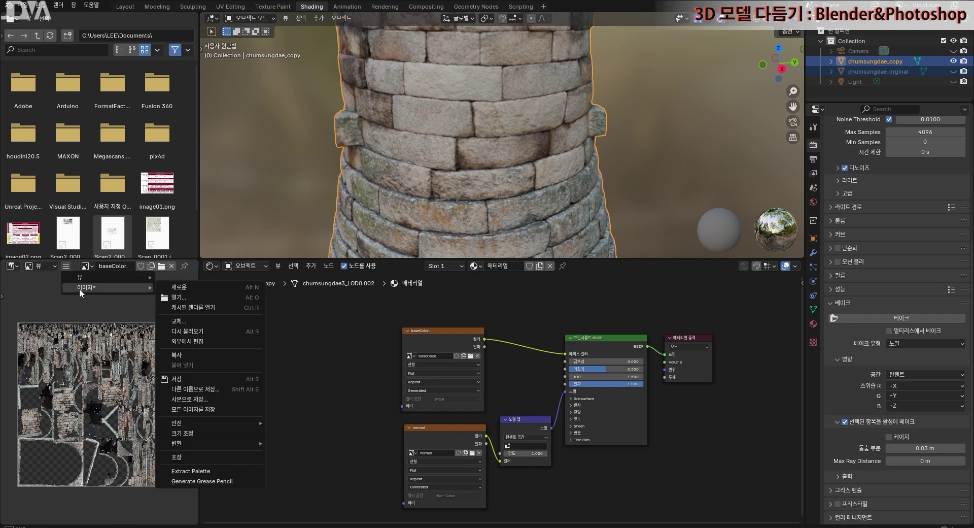
left_click(214, 381)
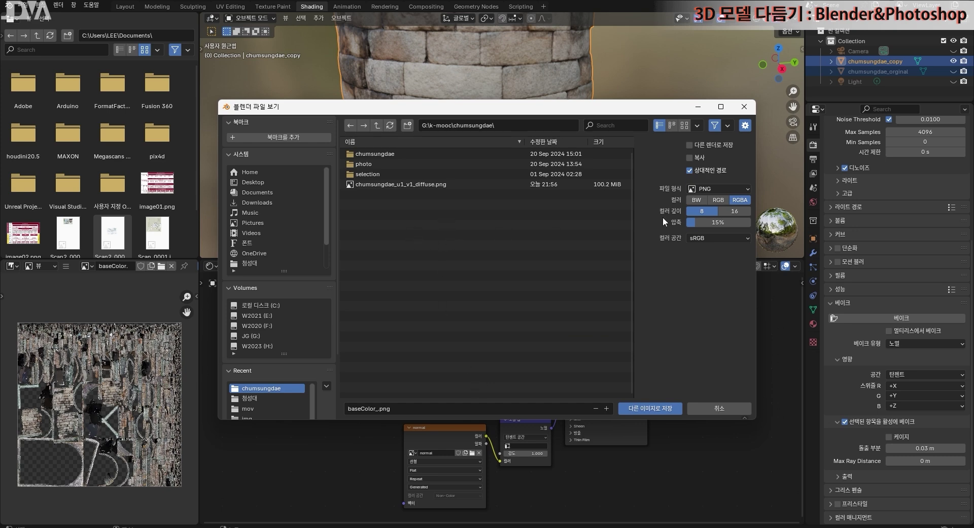
left_click(723, 190)
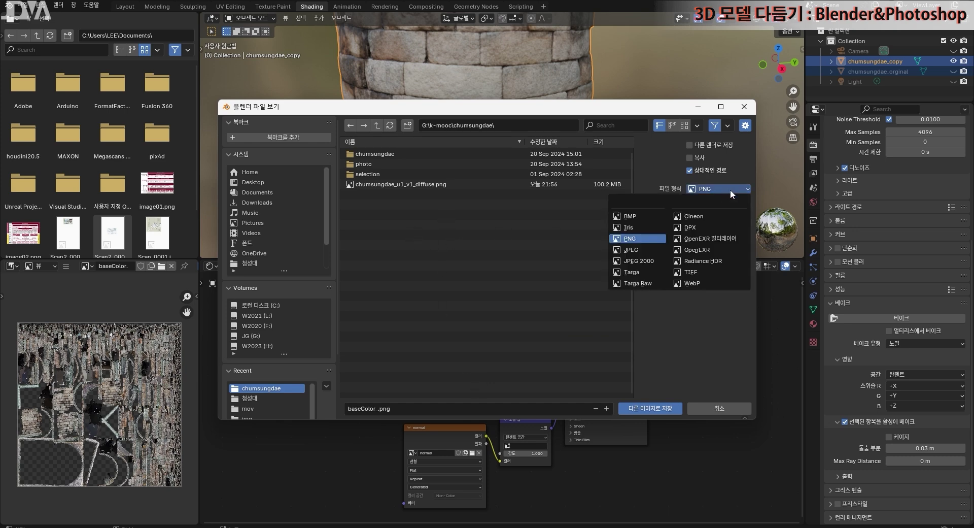
left_click(650, 250)
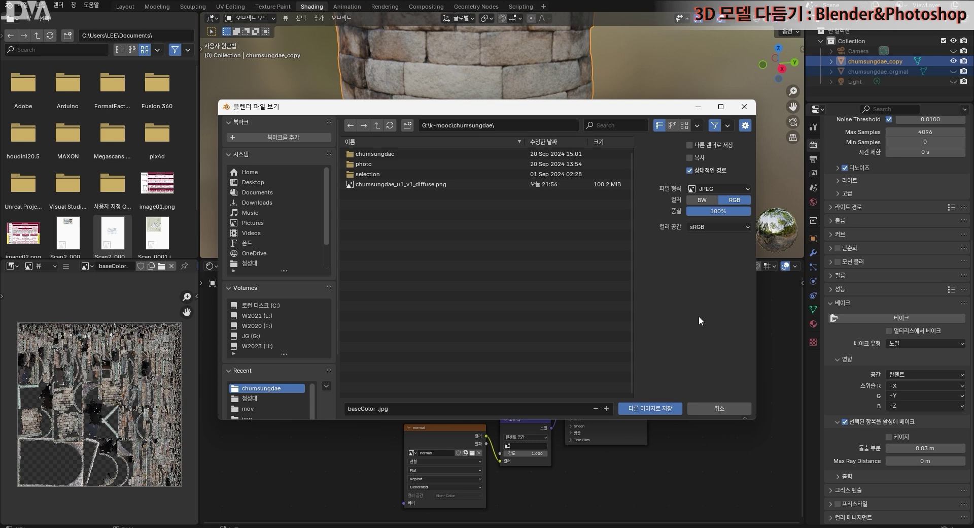
left_click(653, 410)
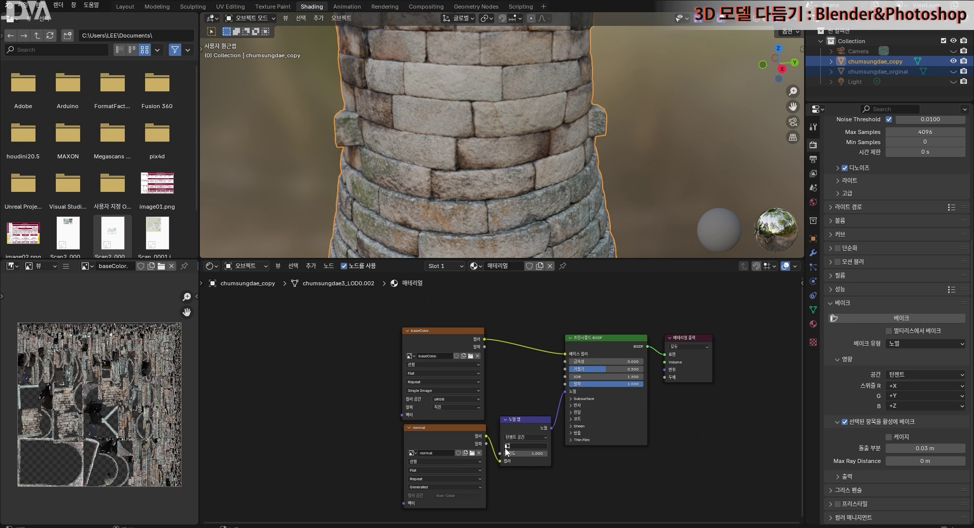
Step: Save the baked normal image as the JPEG file normal.jpg in the chumsungdae folder
left_click(439, 429)
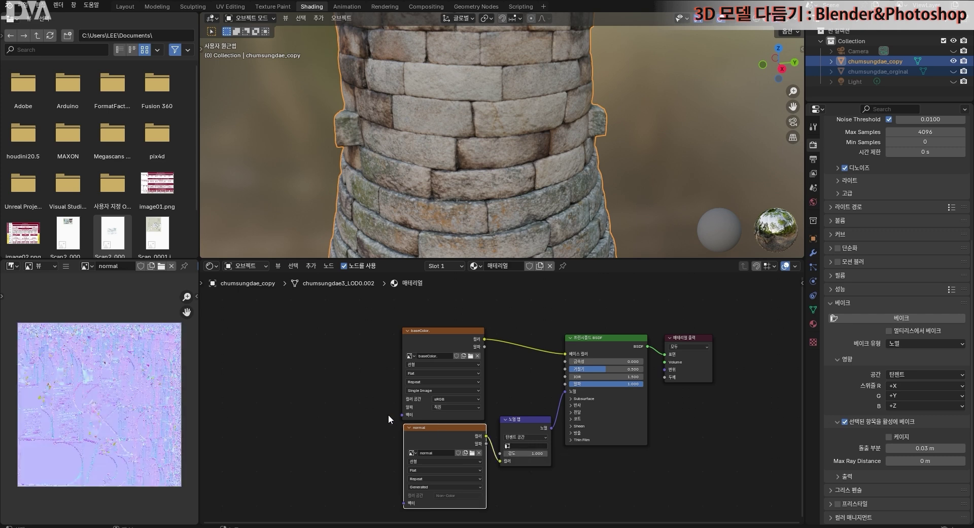
left_click(66, 266)
mouse_move(74, 285)
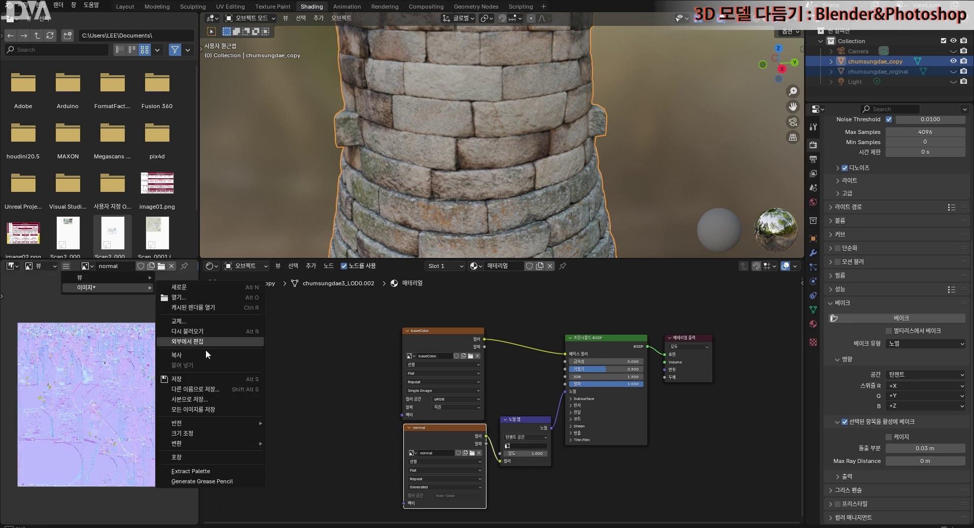
left_click(202, 379)
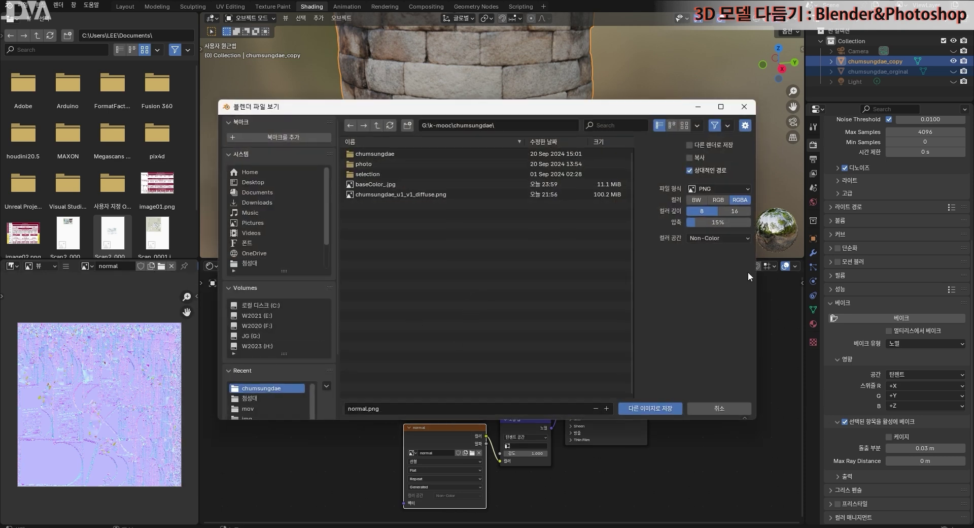
left_click(707, 189)
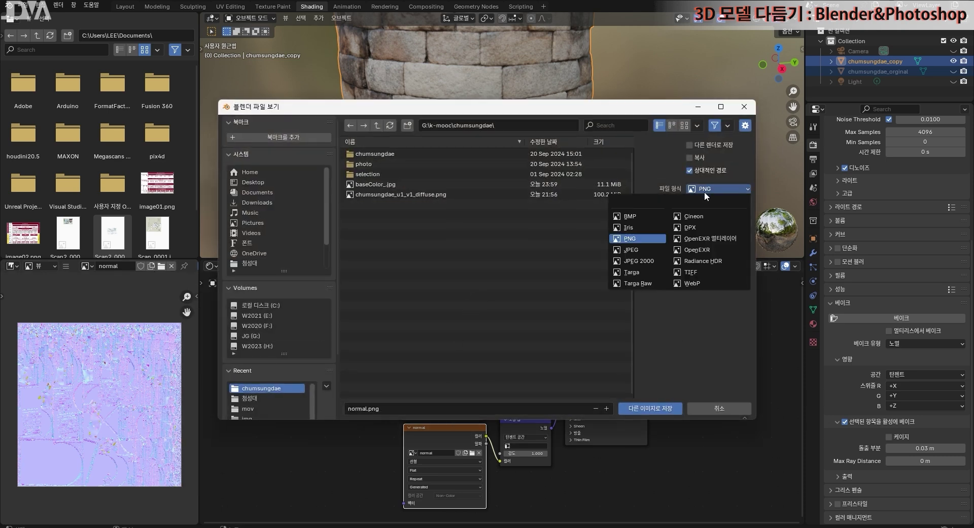
left_click(634, 251)
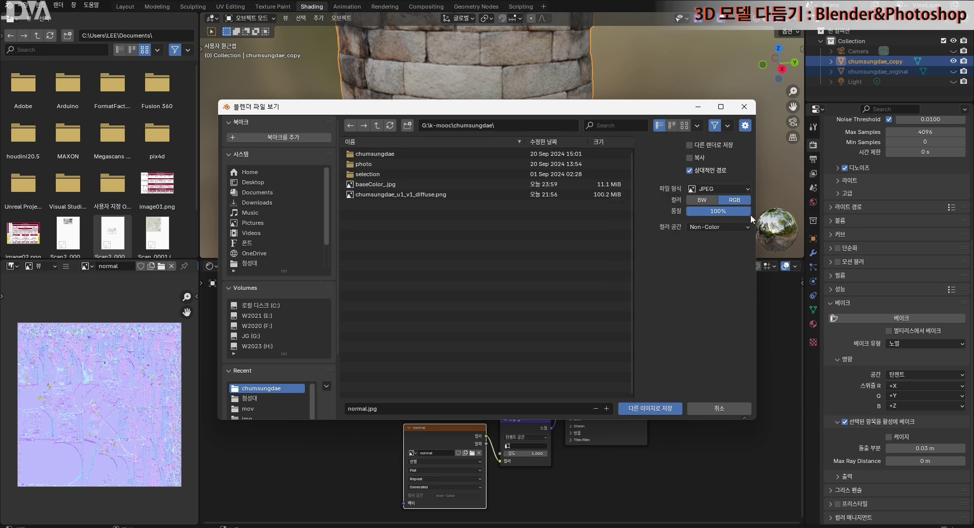
left_click(643, 409)
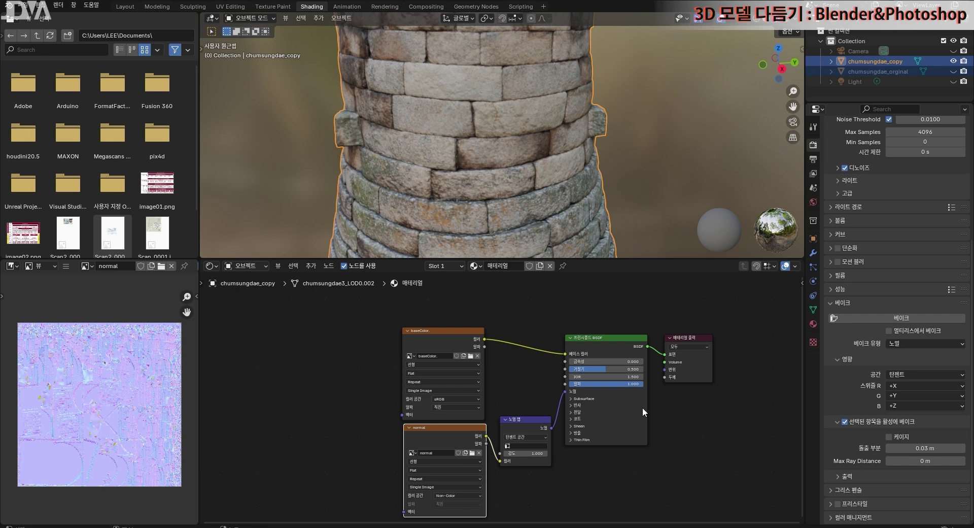
Step: Switch to File Explorer and check the saved baseColor_.jpg and normal.jpg in the chumsungdae folder
key("alt+Tab")
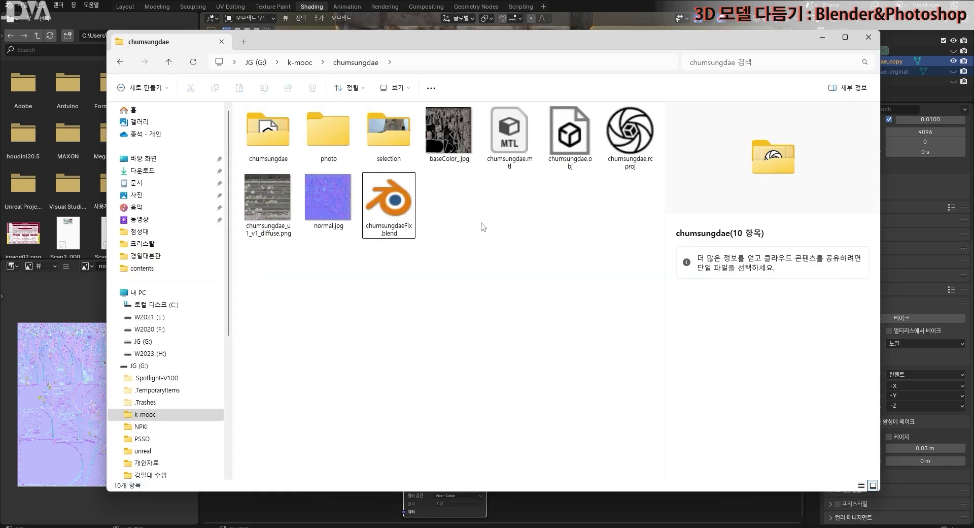
left_click(458, 149)
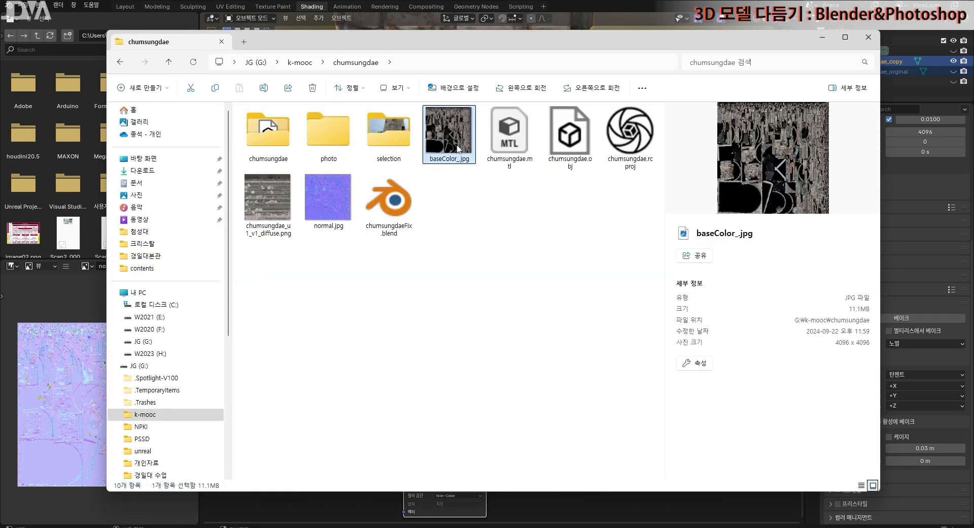
left_click(343, 226)
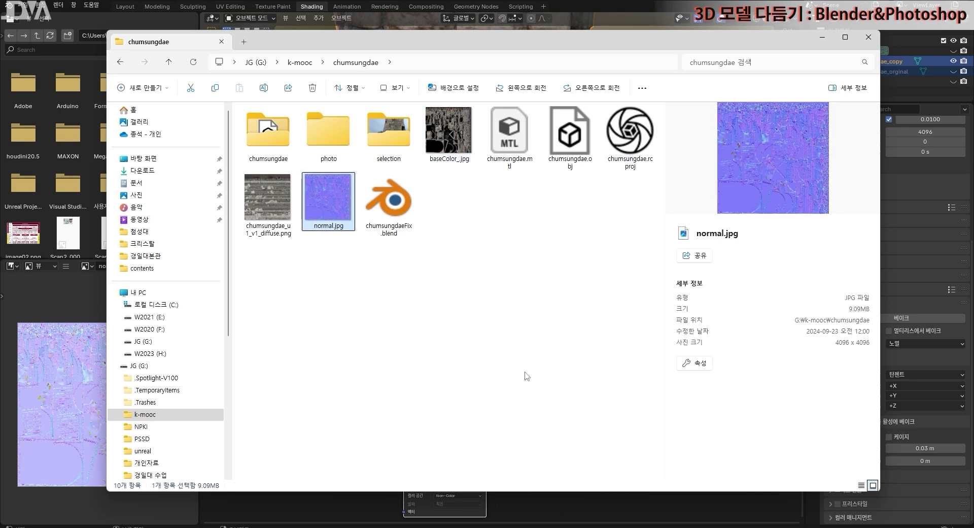
Step: Check the file details of chumsungdae_u1_v1_diffuse.png, switch back to Blender and examine the gaps inside the copy's open top
left_click(260, 215)
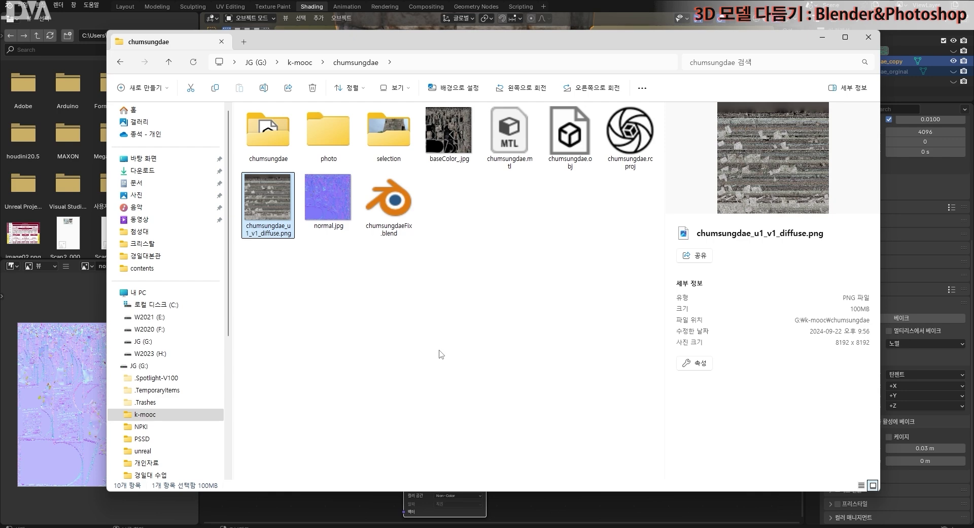
left_click(515, 365)
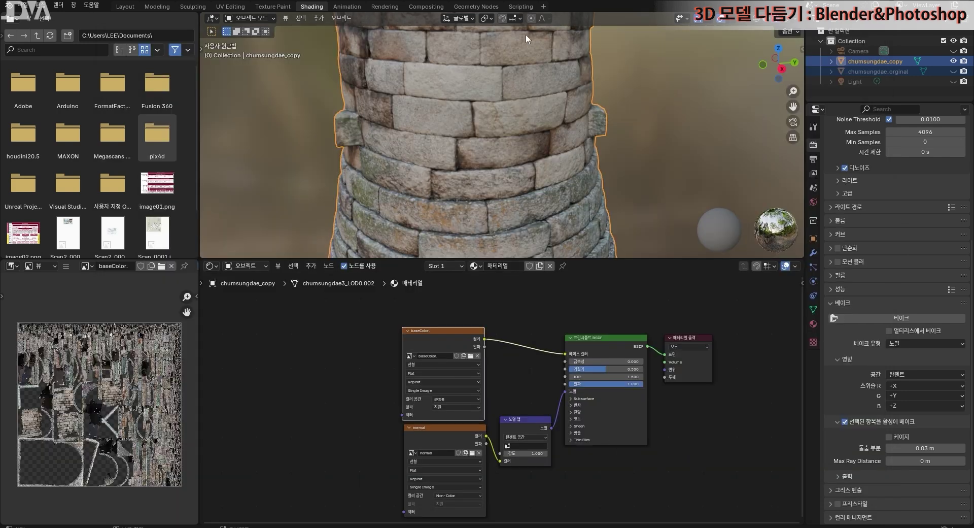
scroll(571, 168, "down", 5)
middle_click_drag(567, 166, 514, 91)
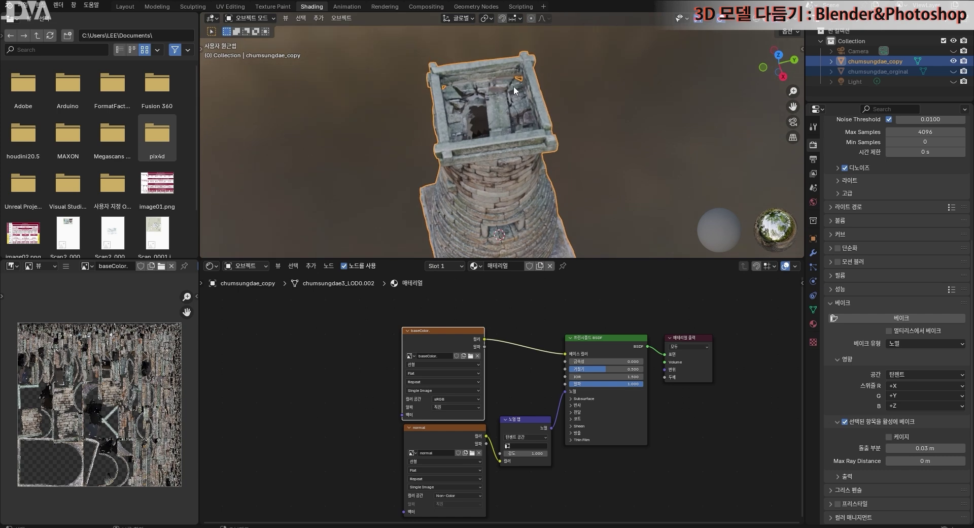
scroll(516, 96, "up", 3)
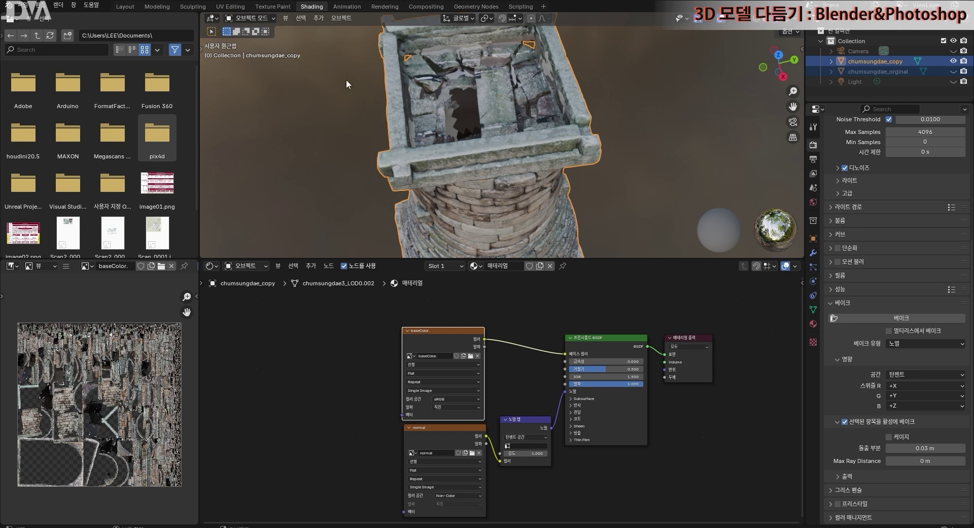
Step: Open the Texture Paint workspace and hide the UV wireframe overlay on the base color image
left_click(276, 9)
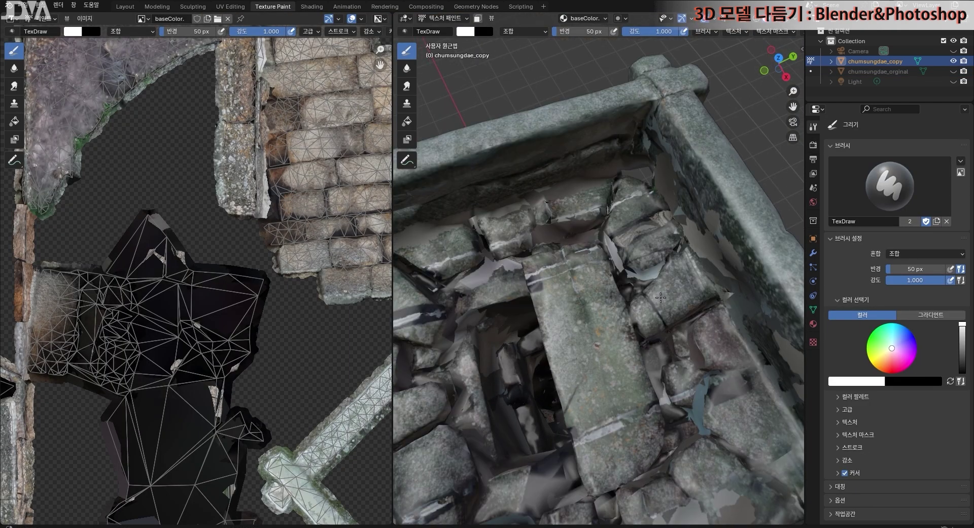
scroll(629, 297, "up", 5)
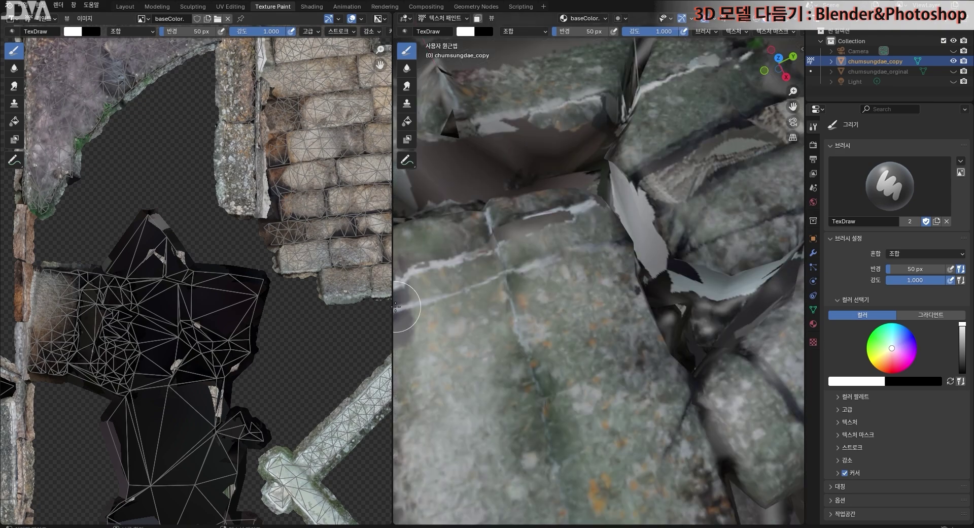
scroll(356, 318, "down", 6)
scroll(310, 316, "up", 1)
scroll(213, 126, "down", 2)
left_click(351, 18)
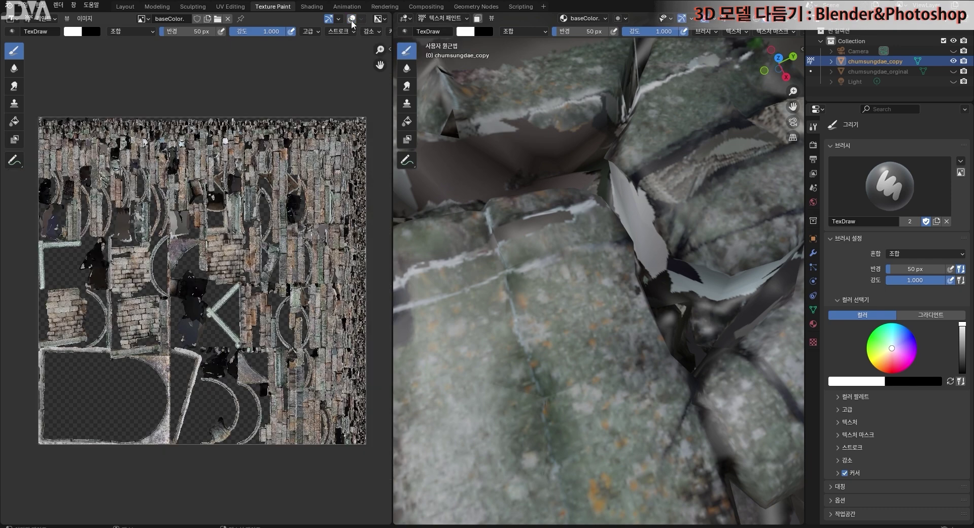
scroll(236, 298, "up", 2)
scroll(239, 296, "down", 1)
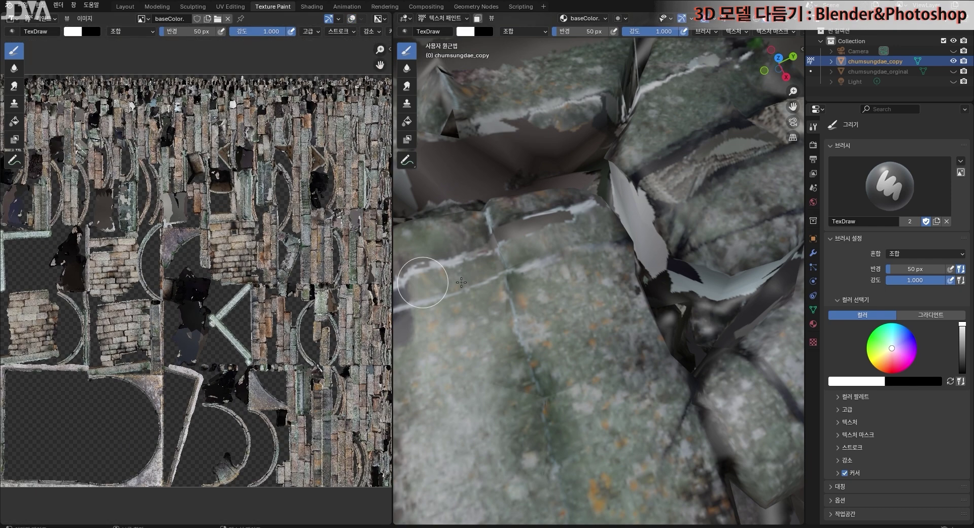
Step: Widen the 3D viewport beside the base color image, focusing on the blank patches of the tower top's inner wall
scroll(640, 318, "down", 8)
middle_click_drag(639, 335, 471, 307)
left_click_drag(391, 268, 338, 267)
scroll(496, 257, "up", 6)
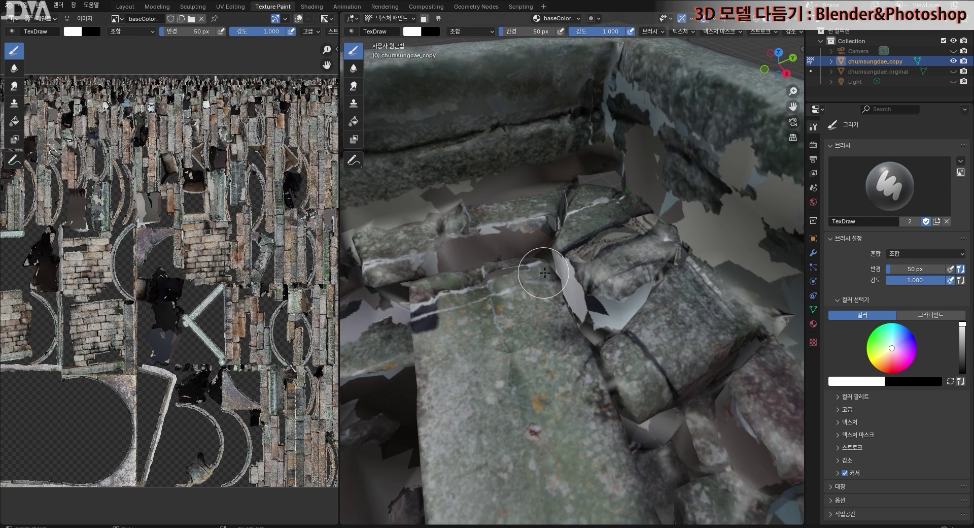
scroll(544, 272, "down", 5)
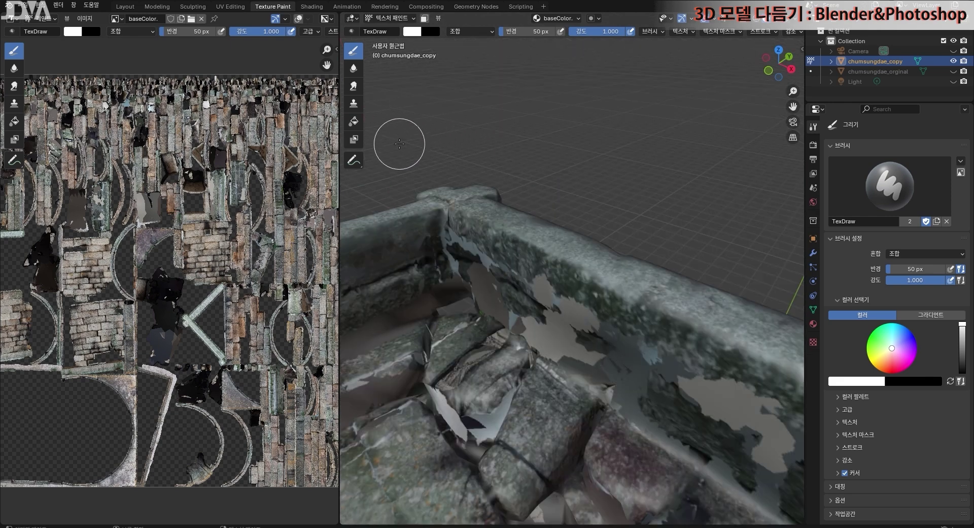
Step: Select the Clone brush and reduce its radius to 24 px
left_click(354, 104)
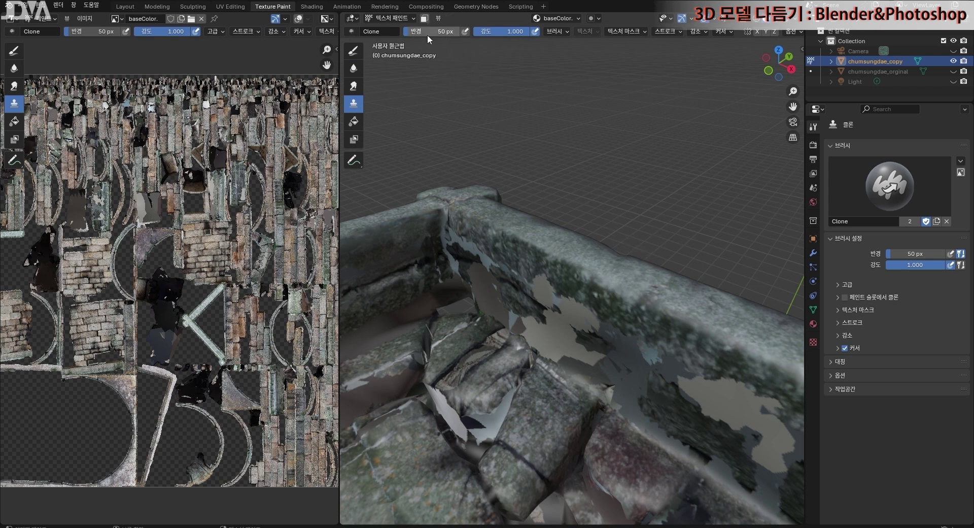
key("bracketleft")
key("bracketleft")
key("bracketleft")
key("bracketleft")
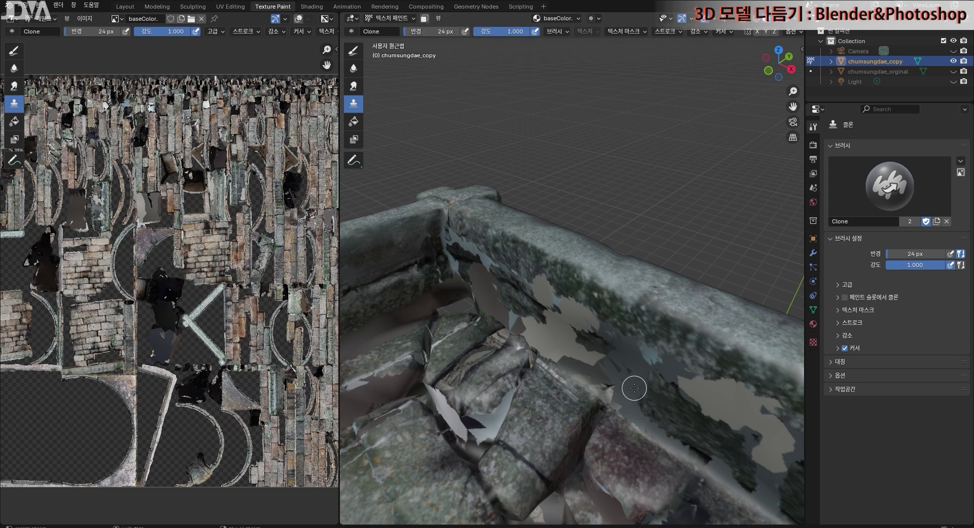
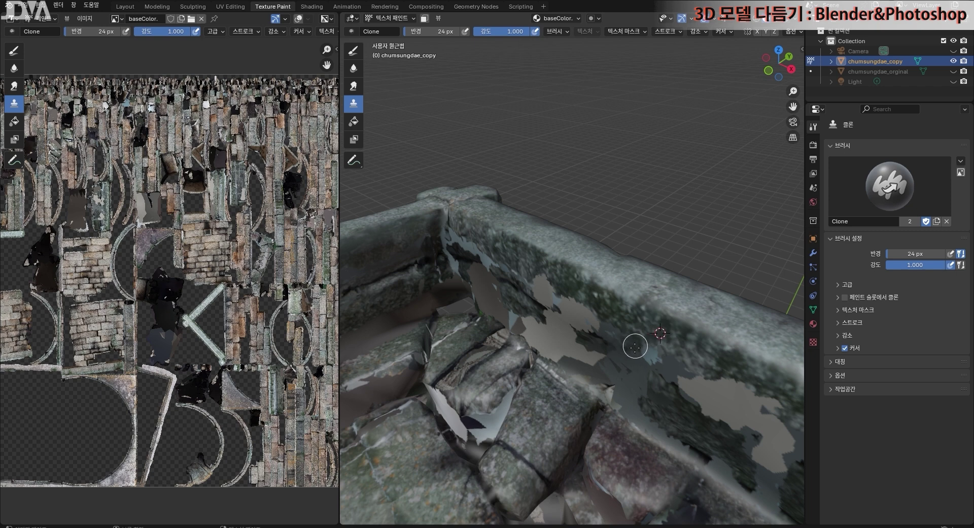
Step: Sample the mossy stone below the rim and clone it over the first blank patches of the inner wall
left_click_drag(592, 321, 583, 310)
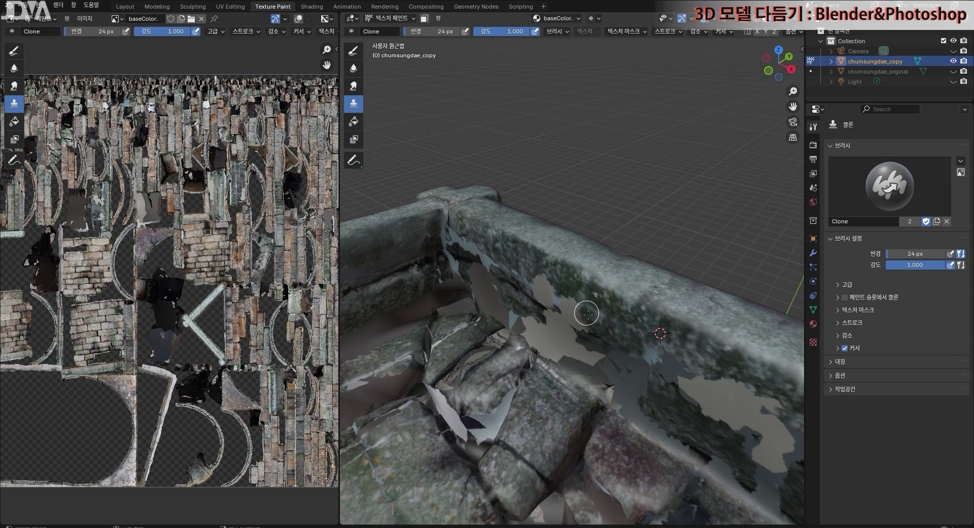
left_click(600, 303, "ctrl")
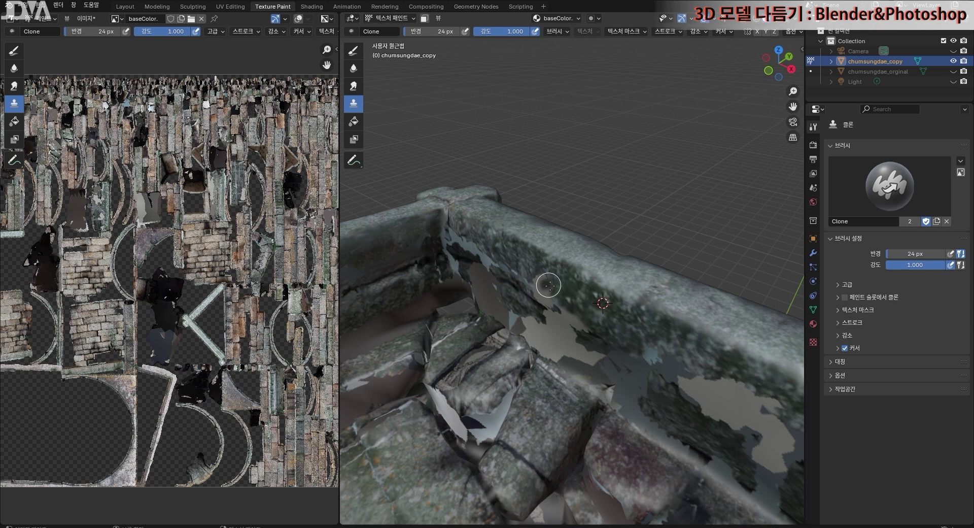
scroll(576, 341, "up", 5)
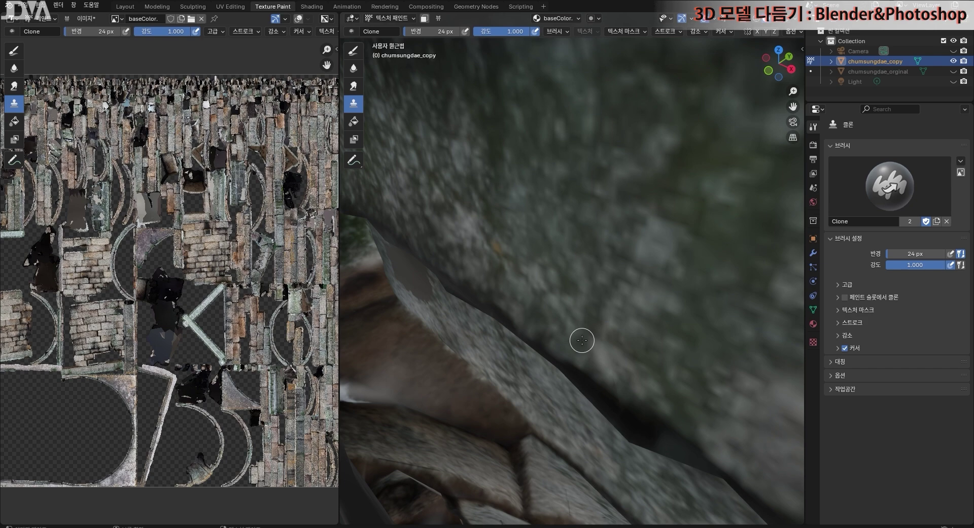
scroll(582, 340, "down", 5)
scroll(606, 351, "down", 3)
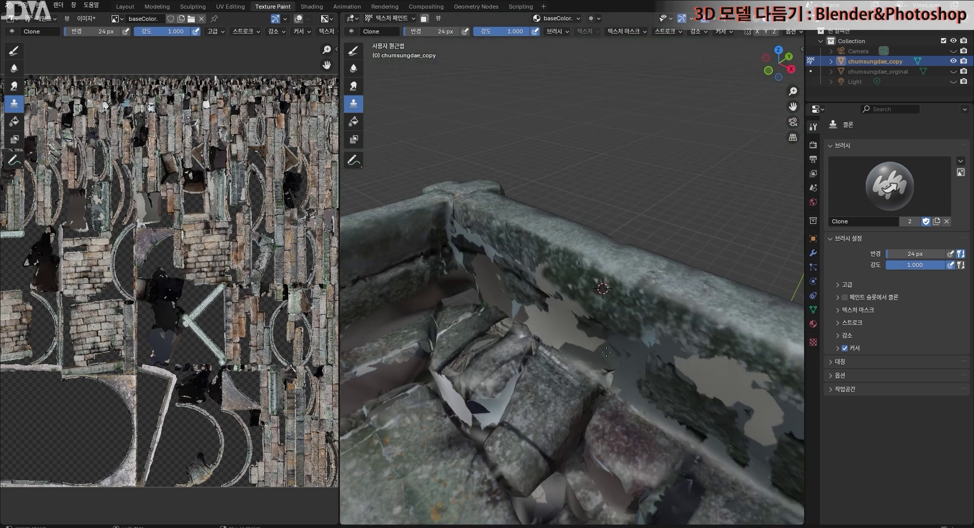
middle_click_drag(604, 345, 665, 320)
scroll(456, 253, "up", 4)
left_click_drag(437, 250, 418, 221)
middle_click_drag(751, 223, 666, 272, "shift")
left_click_drag(666, 272, 754, 266)
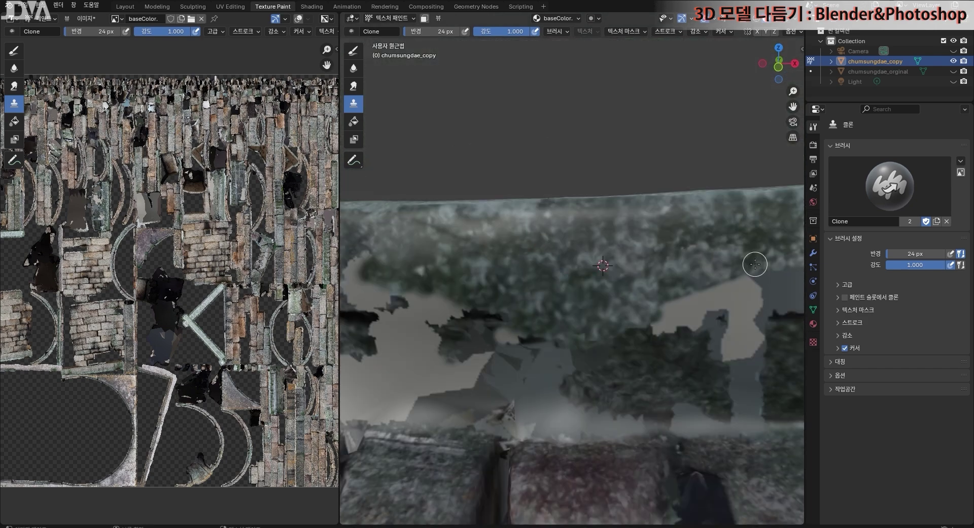
Step: Resample nearby stone and clone it across the grey gaps along the middle and lower part of the inner wall
middle_click_drag(754, 265, 786, 284)
left_click(594, 341, "ctrl")
left_click_drag(522, 395, 690, 416)
left_click_drag(665, 294, 583, 284)
scroll(593, 324, "down", 3)
middle_click_drag(629, 325, 595, 305)
mouse_move(593, 323)
left_mouse_down()
mouse_move(582, 307)
mouse_move(447, 325)
left_mouse_up()
scroll(615, 279, "down", 5)
scroll(661, 354, "up", 6)
left_click_drag(661, 355, 675, 436)
Step: Clone dark stone from fresh source points over the remaining blank areas at the far end of the inner wall
left_click(489, 311, "ctrl")
middle_click_drag(465, 355, 443, 353)
mouse_move(594, 319)
left_mouse_down()
mouse_move(483, 307)
mouse_move(406, 363)
left_mouse_up()
left_click(607, 340, "ctrl")
scroll(568, 329, "down", 3)
middle_click_drag(626, 218, 631, 256)
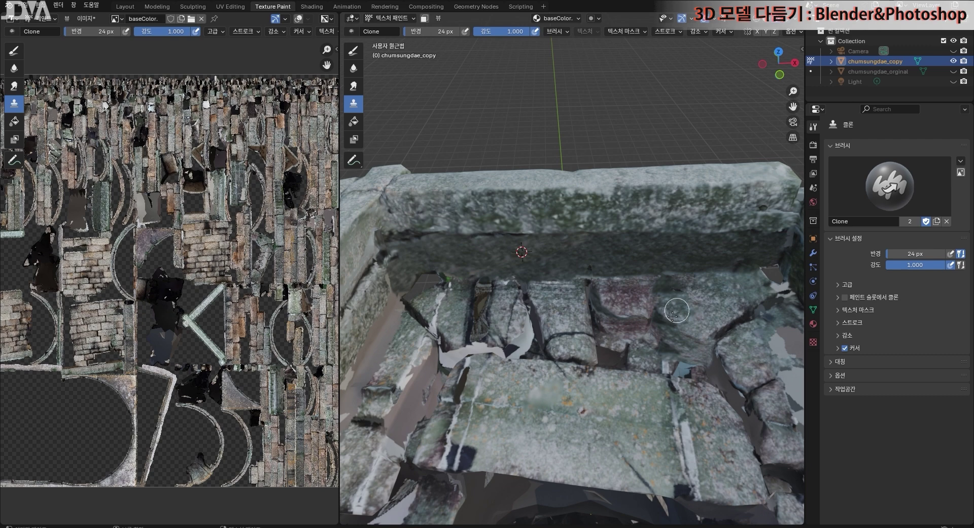
Step: Clone stone texture over the pale patches at the inner corner where the two top walls meet
mouse_move(616, 328)
middle_mouse_down()
mouse_move(579, 344)
mouse_move(522, 341)
middle_mouse_up()
middle_click_drag(490, 269, 602, 317, "shift")
scroll(602, 315, "up", 3)
scroll(602, 315, "up", 2)
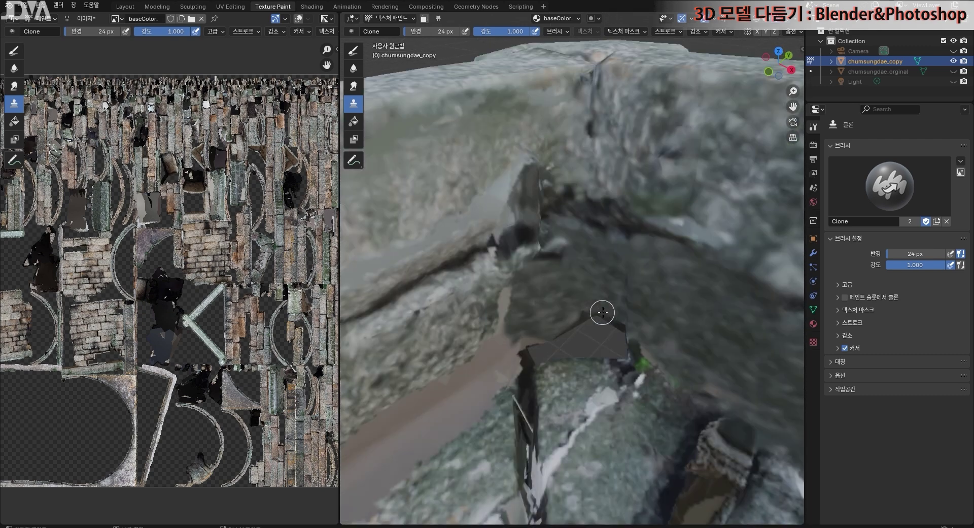
middle_click_drag(538, 335, 496, 309)
scroll(495, 309, "down", 3)
scroll(495, 309, "up", 2)
left_click(625, 192, "ctrl")
left_click_drag(667, 218, 436, 237)
Step: Sample stone on the adjacent inner wall and clone it over the smeared seam beside the corner
scroll(467, 248, "down", 2)
middle_click_drag(468, 249, 669, 211, "shift")
left_click(524, 226, "ctrl")
middle_click_drag(524, 226, 596, 301, "shift")
middle_click_drag(596, 300, 543, 299)
scroll(628, 291, "up", 4)
left_click(606, 252, "ctrl")
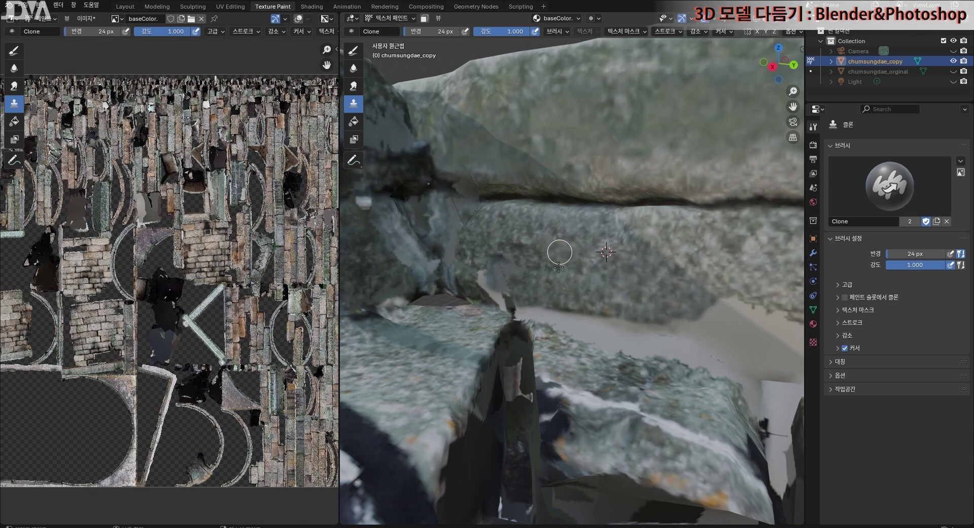
left_click(550, 196, "ctrl")
left_click_drag(447, 213, 435, 246)
Step: Clone stone from new source points over further blemished areas inside the tower top
scroll(435, 246, "down", 5)
middle_click_drag(435, 245, 487, 315)
scroll(571, 363, "up", 6)
left_click(659, 365, "ctrl")
mouse_move(571, 364)
middle_mouse_down()
mouse_move(517, 355)
mouse_move(598, 351)
middle_mouse_up()
left_click_drag(598, 304, 656, 339)
left_click(787, 409, "ctrl")
left_click_drag(726, 325, 695, 304)
Step: Examine the retouched base color on the whole tower, including the window opening and the outer stone courses
scroll(599, 359, "down", 4)
scroll(481, 308, "down", 8)
middle_click_drag(480, 309, 662, 385)
scroll(662, 385, "up", 5)
scroll(733, 439, "down", 8)
middle_click_drag(732, 440, 585, 287)
scroll(586, 287, "up", 5)
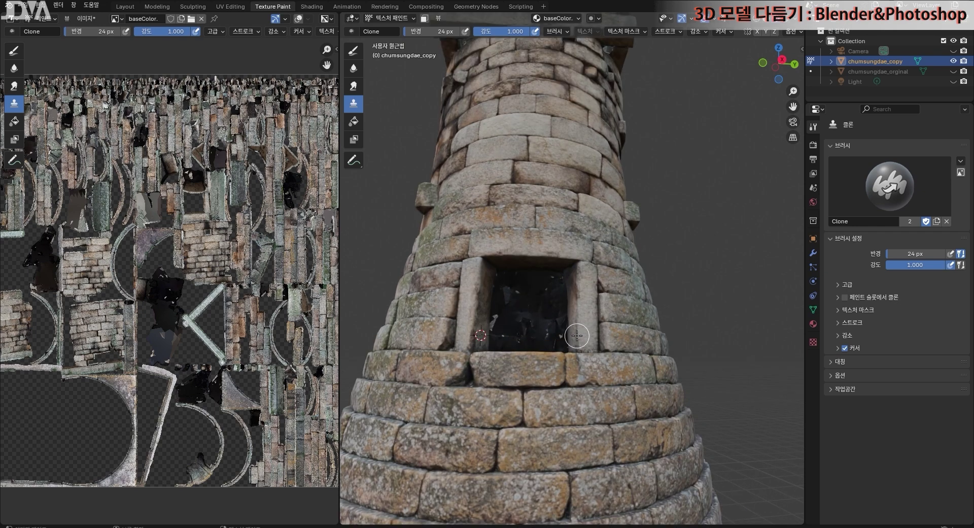
scroll(594, 374, "down", 7)
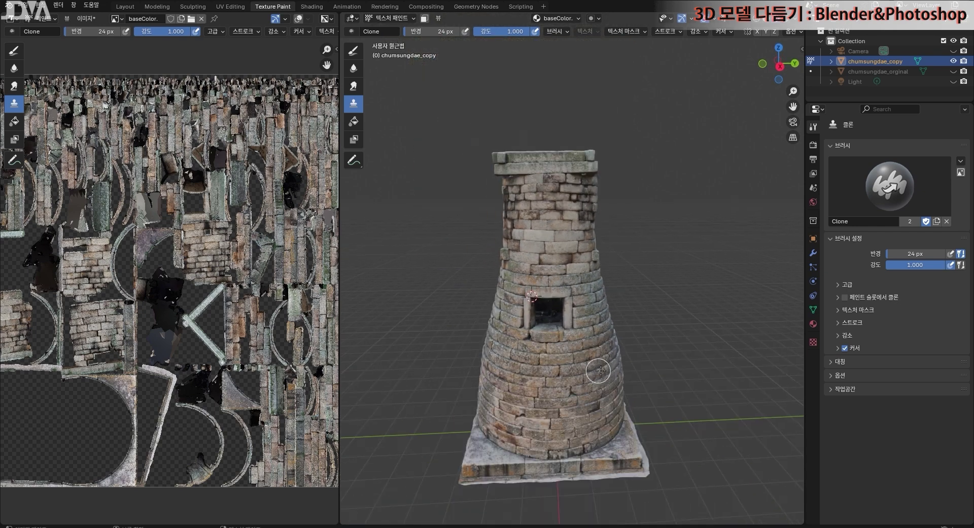
middle_click_drag(622, 348, 671, 351)
scroll(656, 361, "up", 4)
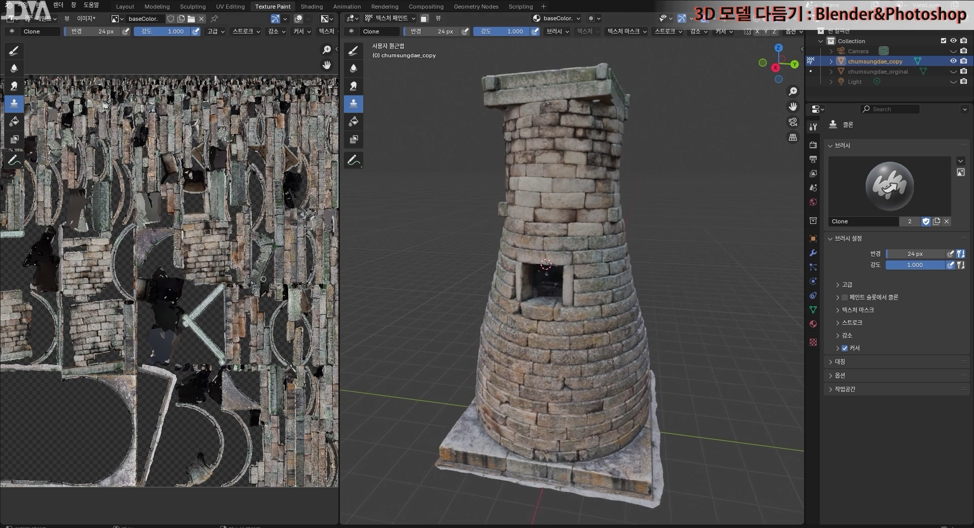
Step: Save the retouched base color image over its existing file
left_click(86, 18)
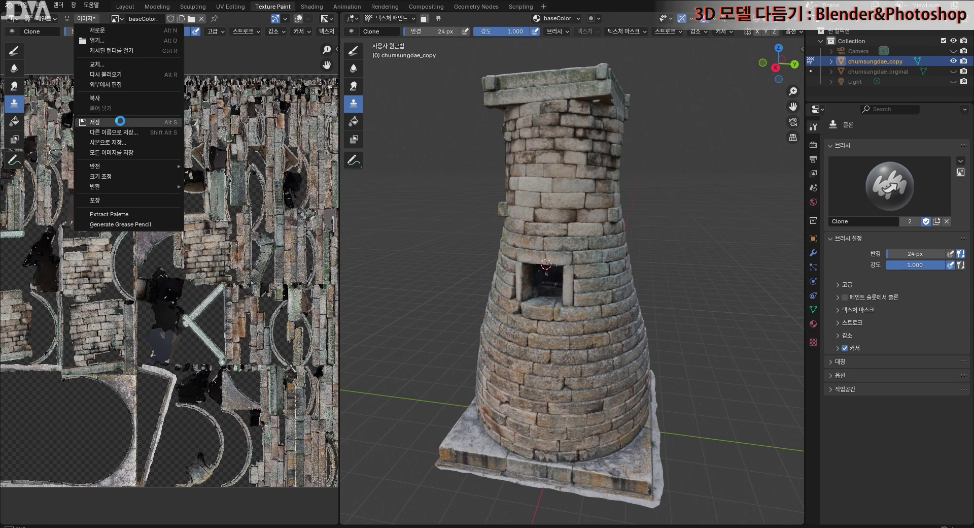
left_click(120, 120)
Step: Return to the Shading workspace and examine the copy's stonework and window with the material applied
left_click(311, 6)
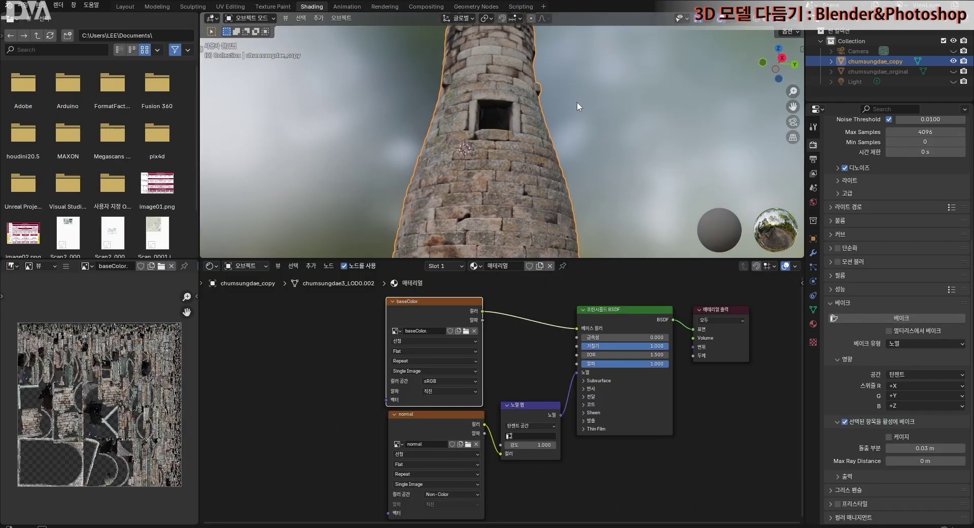
scroll(553, 182, "down", 1)
middle_click_drag(555, 183, 555, 204)
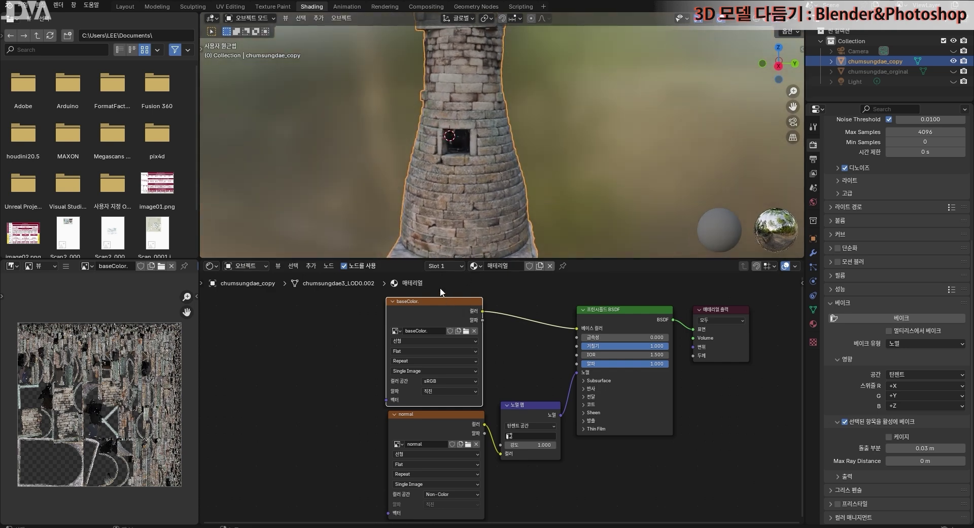
scroll(525, 153, "up", 8)
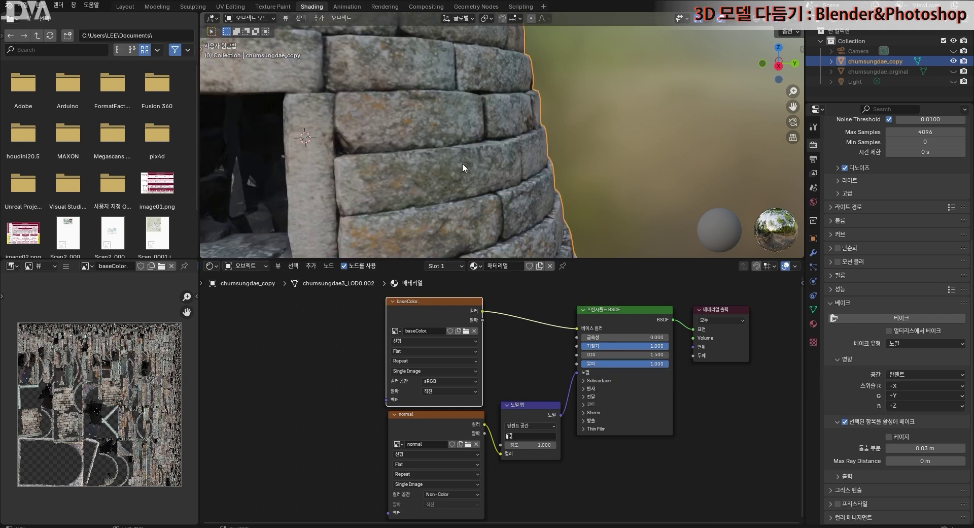
scroll(455, 153, "up", 2)
scroll(454, 153, "down", 4)
middle_click_drag(455, 154, 620, 193)
scroll(429, 145, "up", 2)
scroll(569, 172, "down", 2)
middle_click_drag(570, 168, 550, 218)
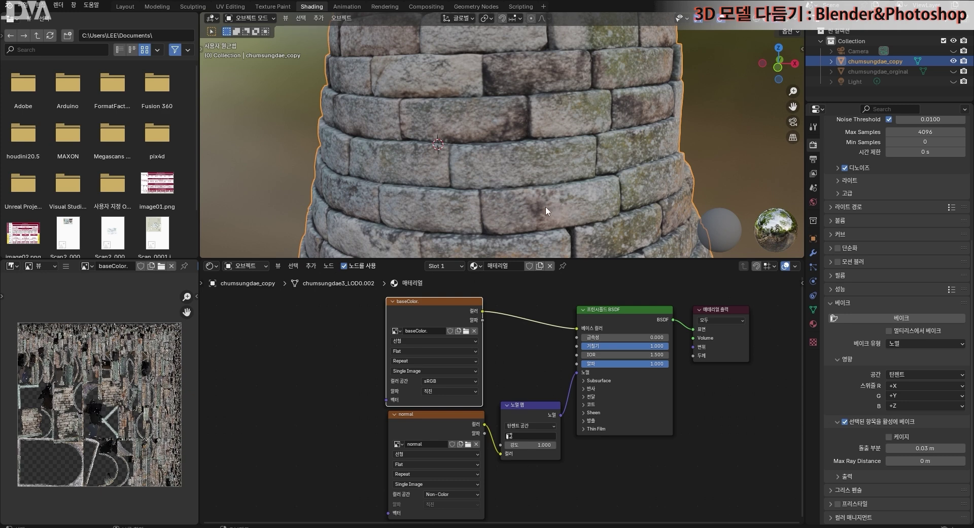
scroll(545, 206, "down", 3)
middle_click_drag(545, 206, 507, 224)
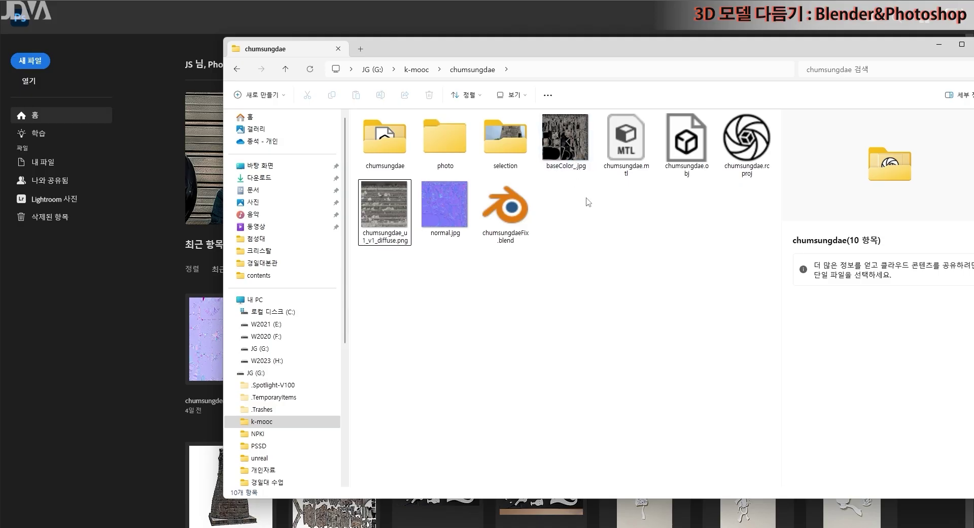
Step: Switch to Photoshop, open baseColor_.jpg from the chumsungdae folder and collapse the history panel
left_click_drag(575, 160, 144, 227)
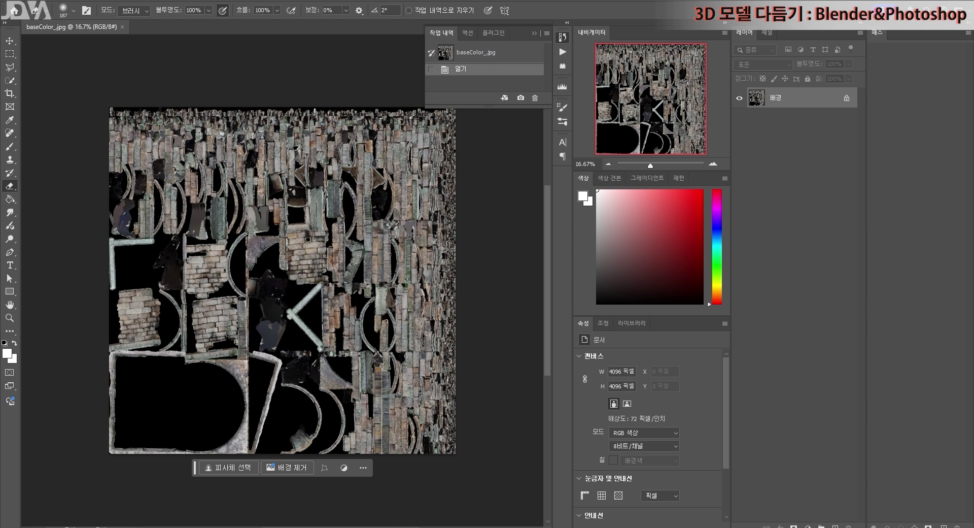
left_click(562, 37)
Step: Duplicate the background layer of the base color image and hide the original layer
left_click_drag(801, 105, 834, 525)
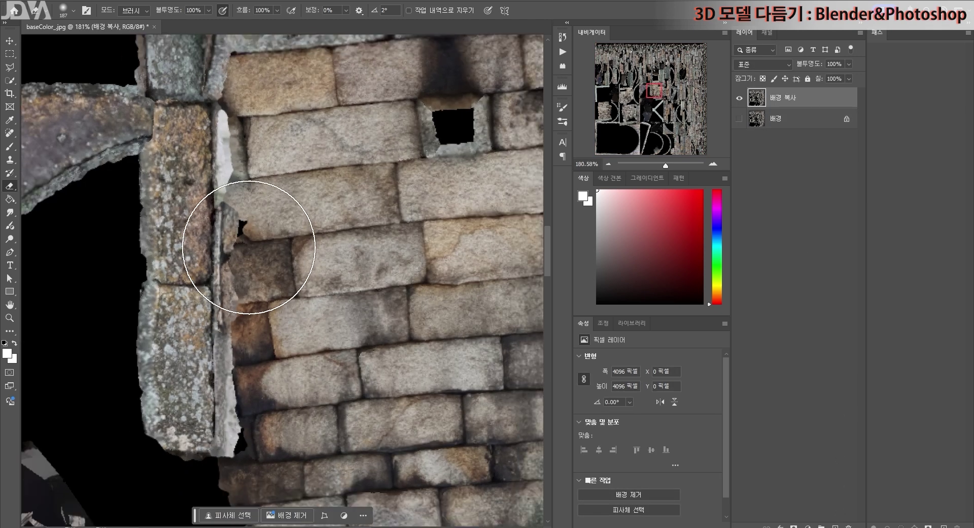
scroll(348, 242, "down", 3, "alt")
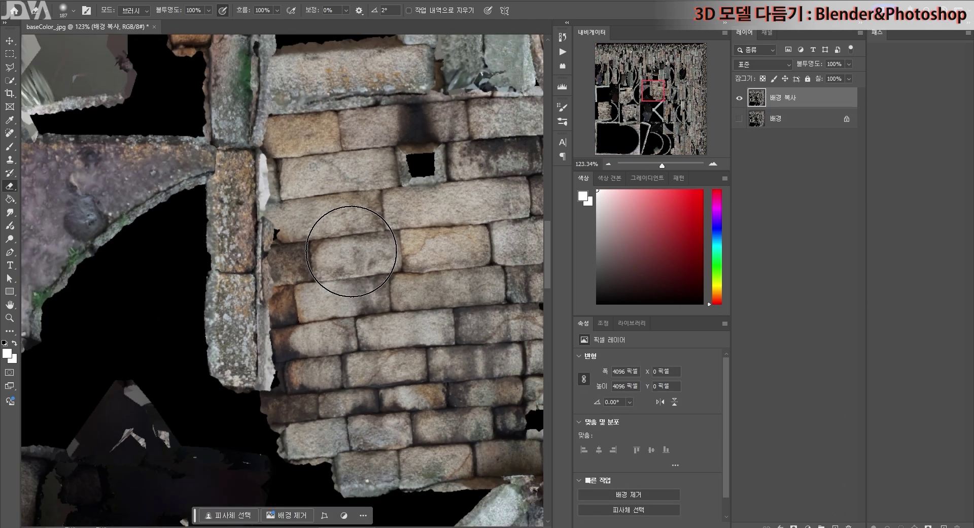
scroll(402, 161, "down", 10, "alt")
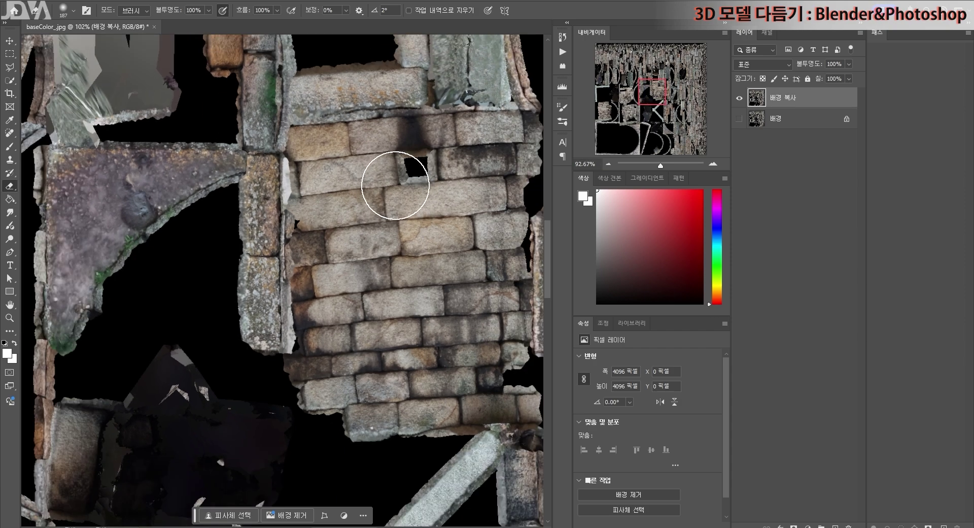
scroll(397, 204, "down", 2, "alt")
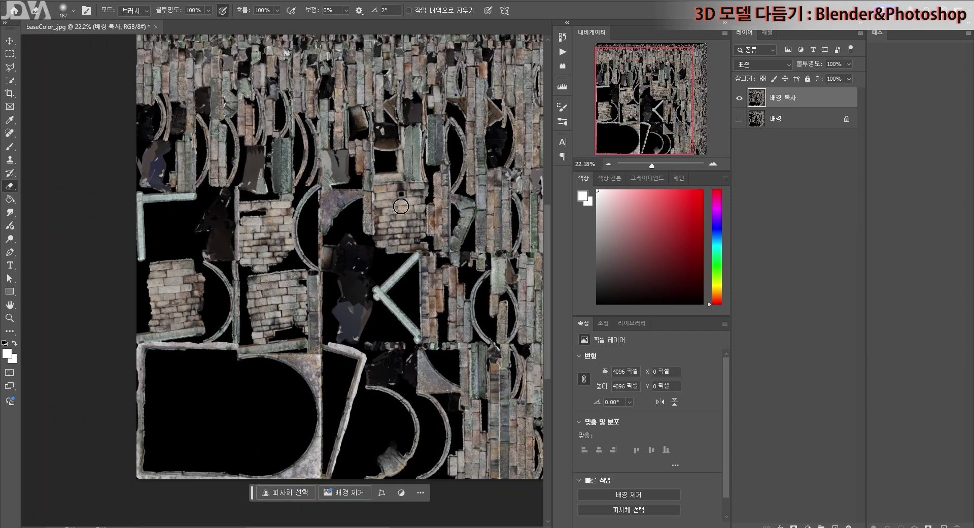
Step: Apply Curves to the duplicated layer for strong contrast, lowering the shadows and raising the highlight point to input 221, output 250
left_click_drag(652, 117, 668, 107)
left_click(79, 0)
mouse_move(97, 22)
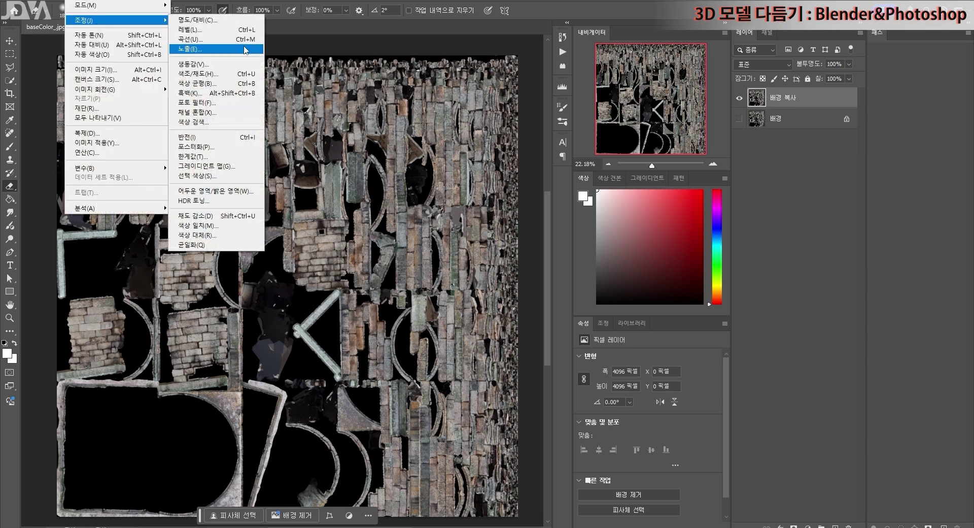
left_click(198, 39)
left_click_drag(521, 314, 539, 323)
left_click_drag(614, 230, 614, 206)
left_click(781, 179)
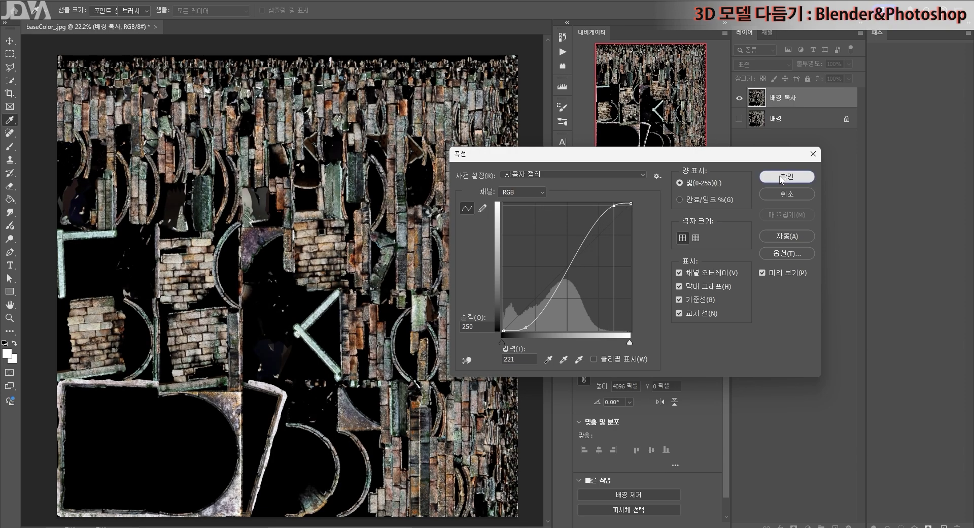
key("e")
Step: Convert the duplicated layer to grayscale with the Black & White adjustment at its default preset
left_click(76, 0)
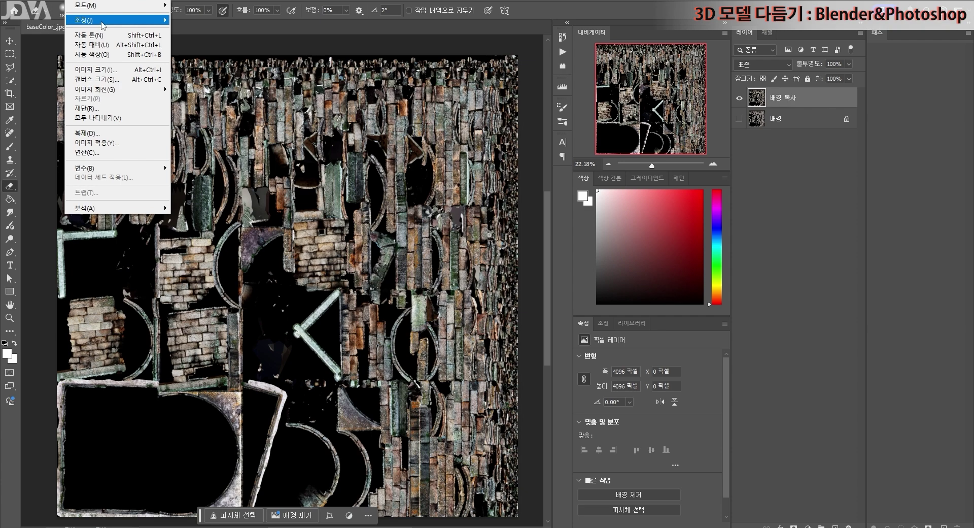
mouse_move(101, 22)
left_click(203, 93)
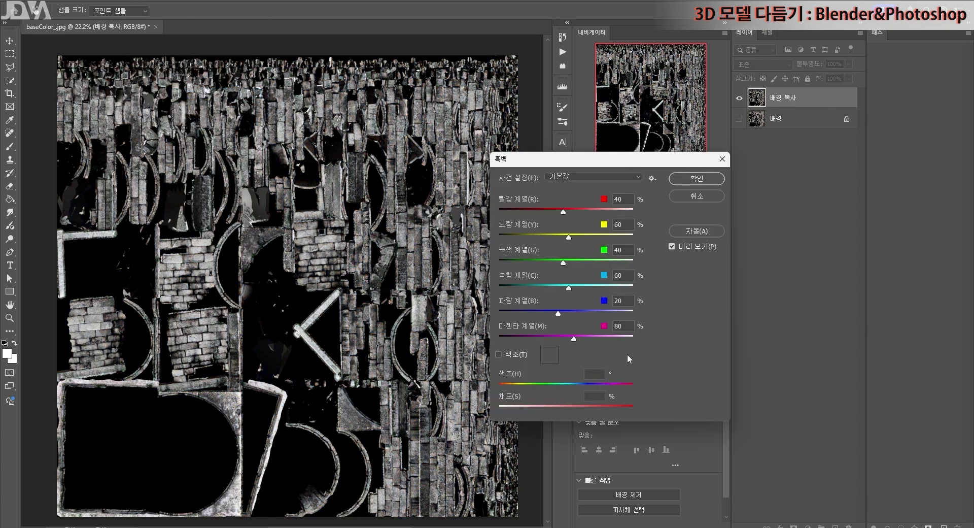
key("Return")
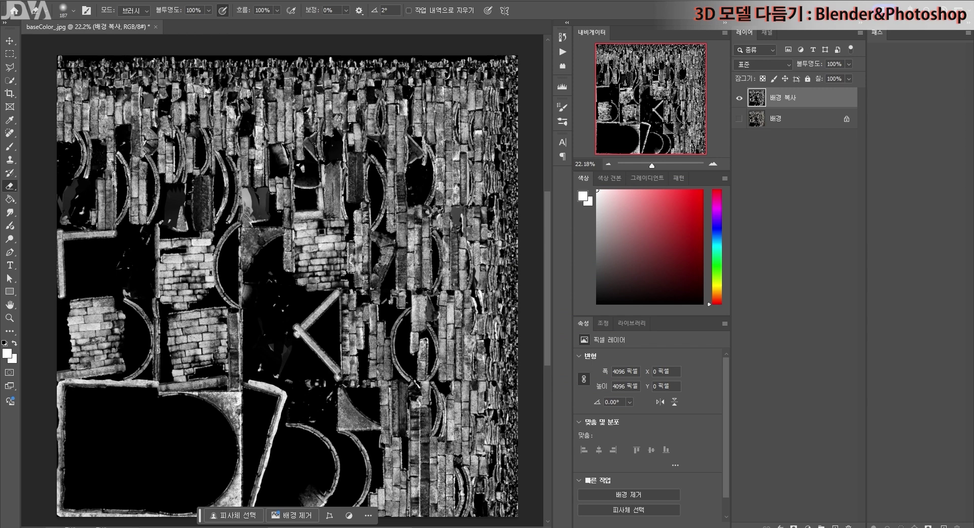
Step: Apply Levels to the grayscale layer with input values of 61 for shadows, 0.21 for midtones and 218 for highlights
left_click(77, 0)
mouse_move(102, 20)
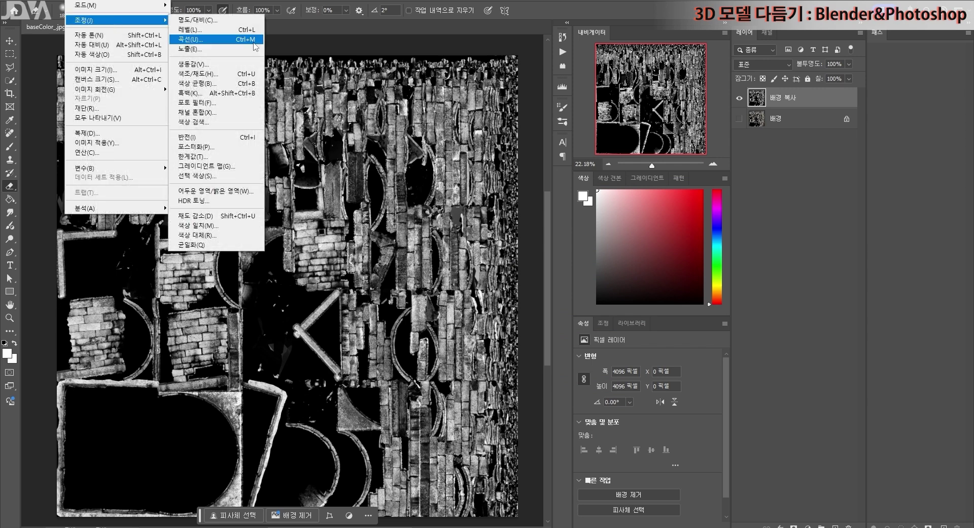
left_click(207, 39)
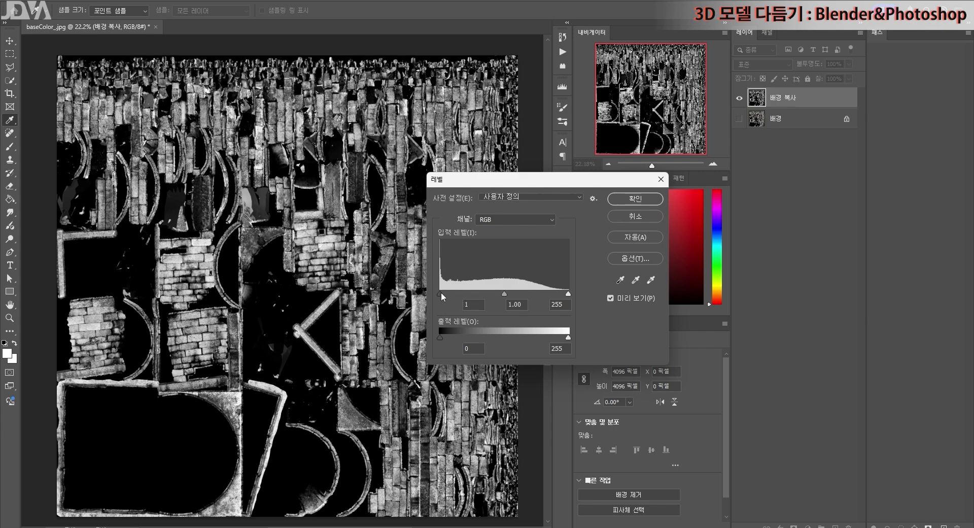
left_click_drag(441, 293, 471, 294)
mouse_move(567, 294)
left_mouse_down()
mouse_move(531, 293)
mouse_move(550, 294)
left_mouse_up()
left_click_drag(509, 295, 537, 293)
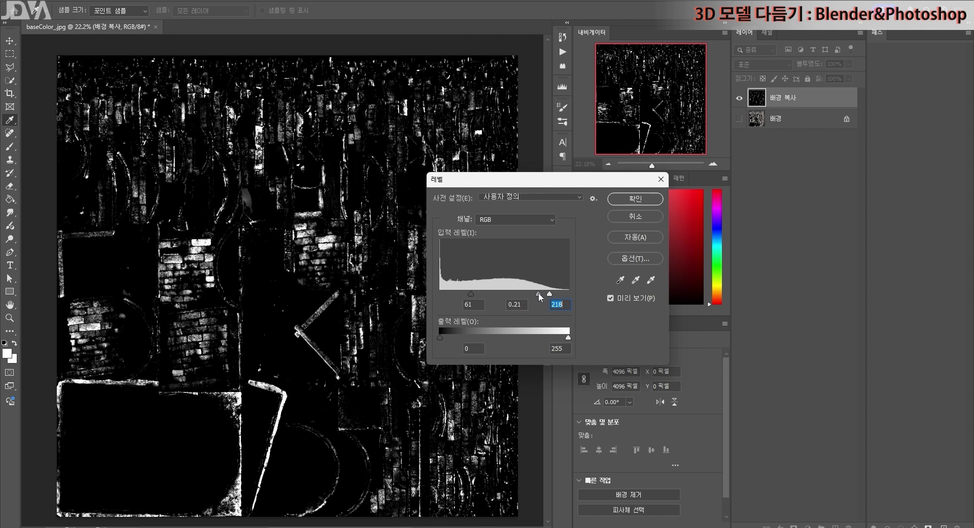
left_click(635, 198)
key("e")
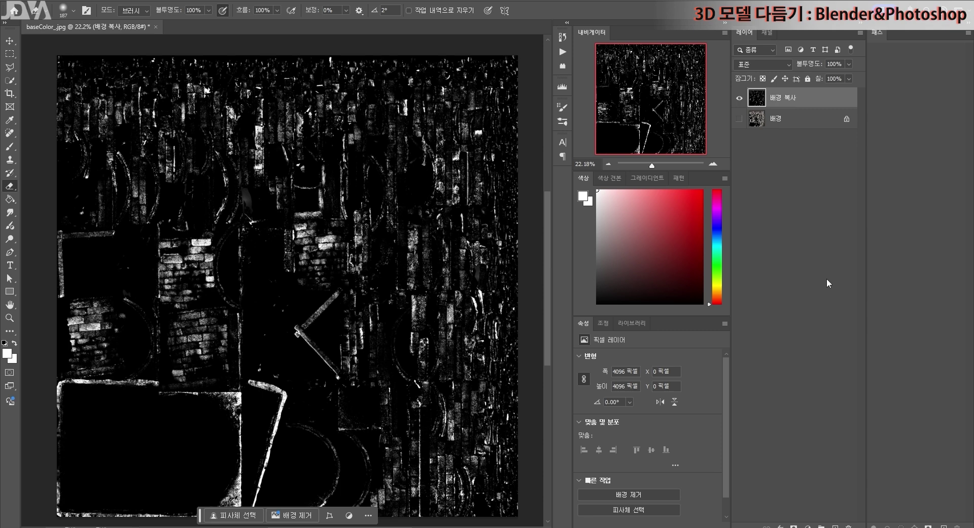
Step: Examine the high-contrast stone texture up close in several areas, including the brick patches at 200%
left_click(712, 162)
left_click(712, 162)
left_click(712, 161)
left_click(713, 162)
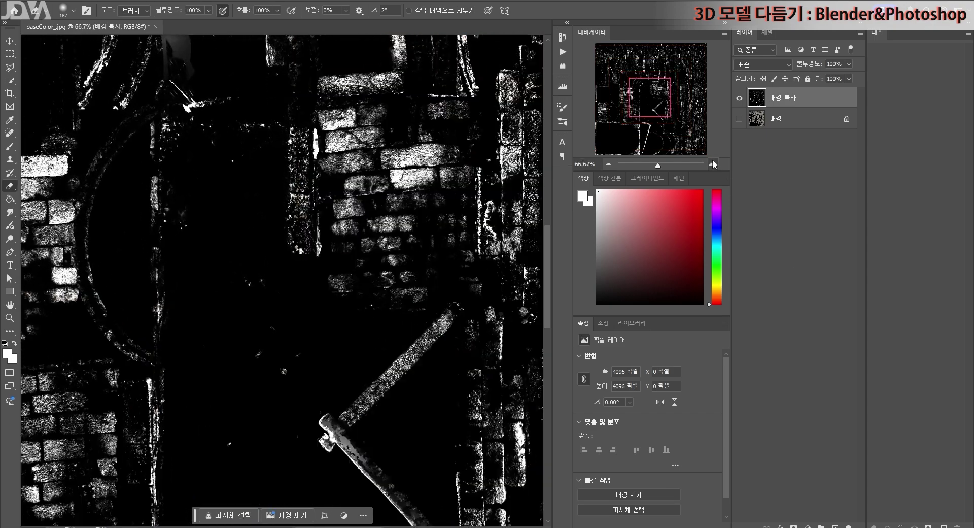
left_click_drag(665, 99, 701, 104)
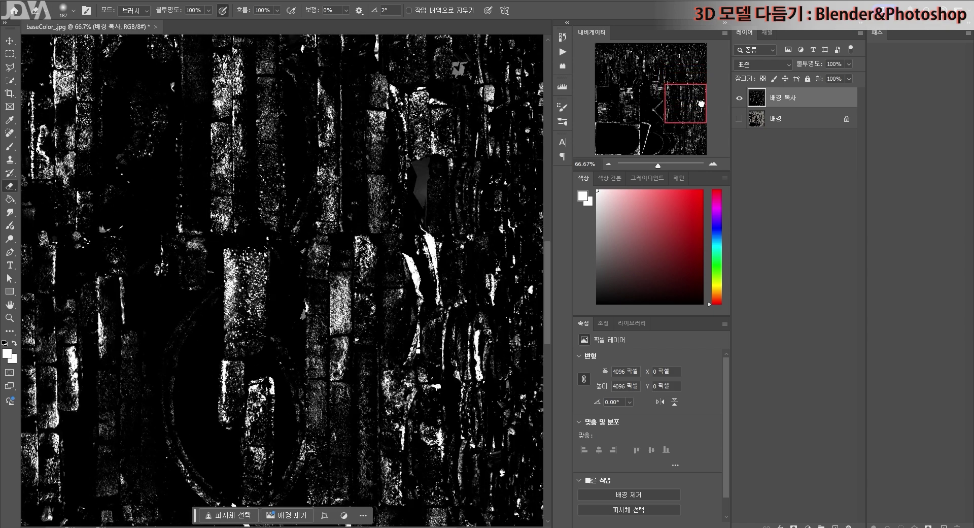
left_click_drag(701, 104, 725, 58)
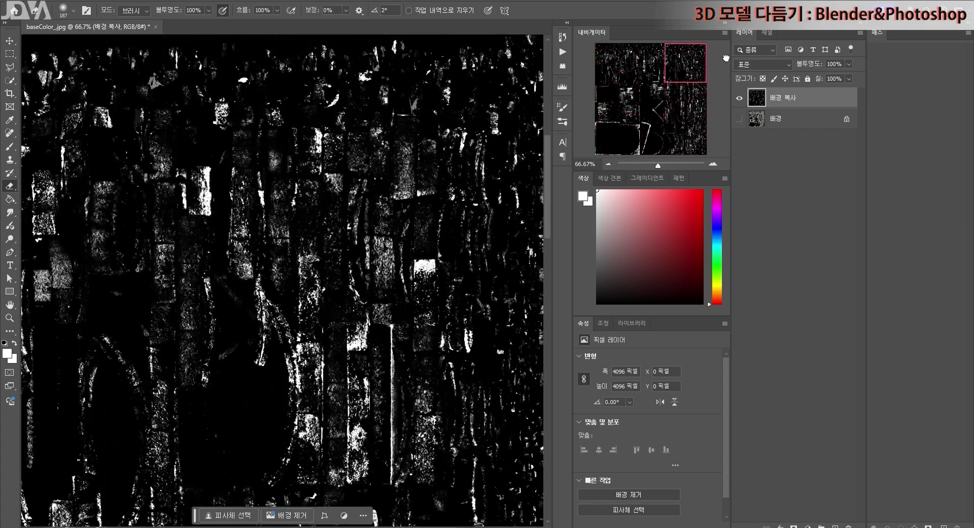
left_click(610, 164)
left_click(610, 163)
left_click(610, 163)
left_click(610, 164)
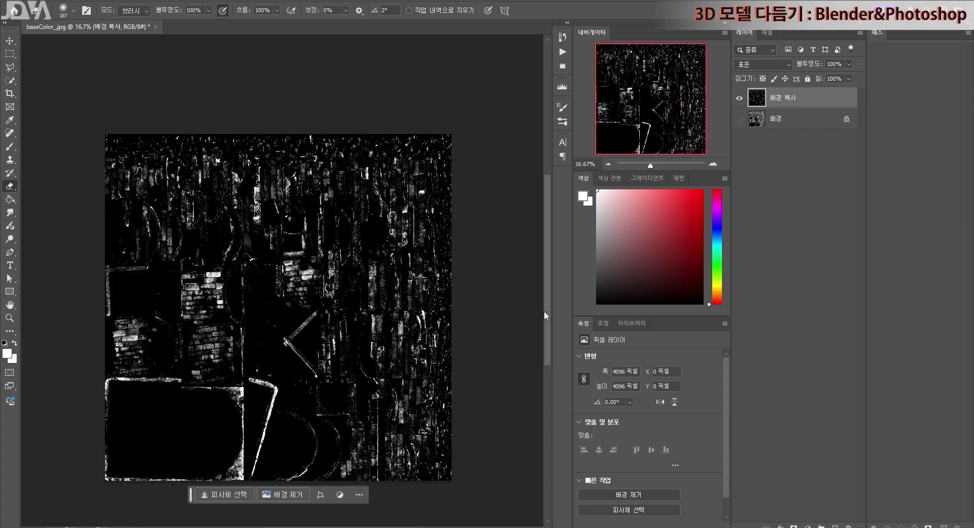
left_click(716, 163)
left_click(717, 162)
left_click(716, 163)
left_click(716, 163)
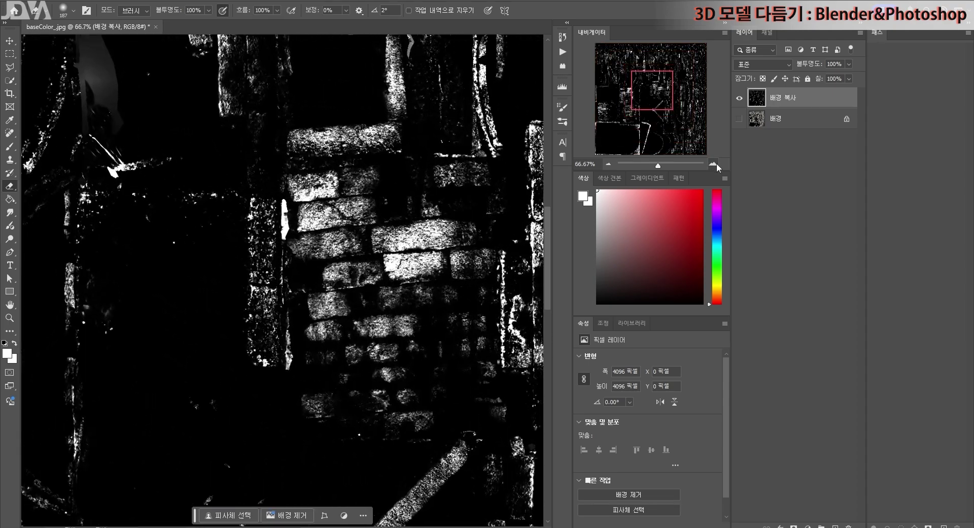
left_click(717, 163)
left_click(717, 163)
key("v")
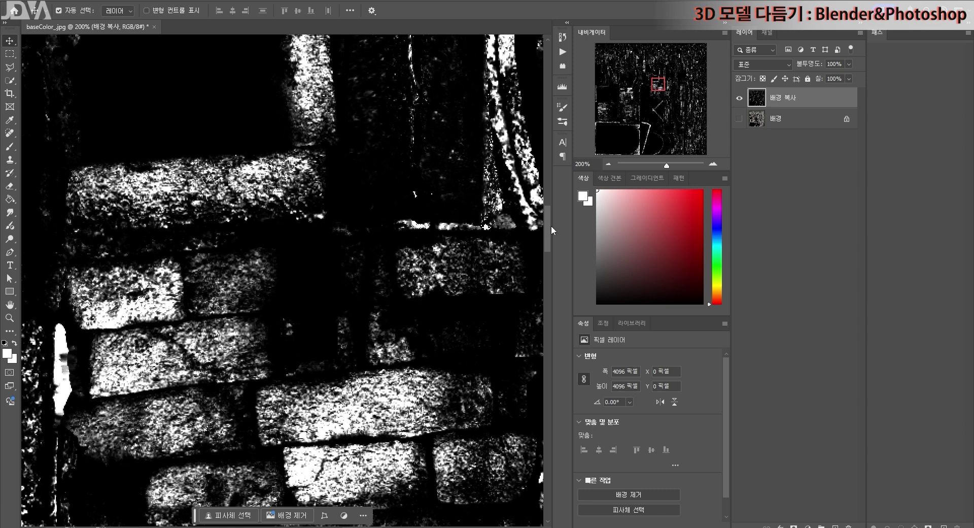
Step: Brighten the grayscale layer with Hue/Saturation by setting its lightness to +90
left_click(76, 0)
mouse_move(102, 20)
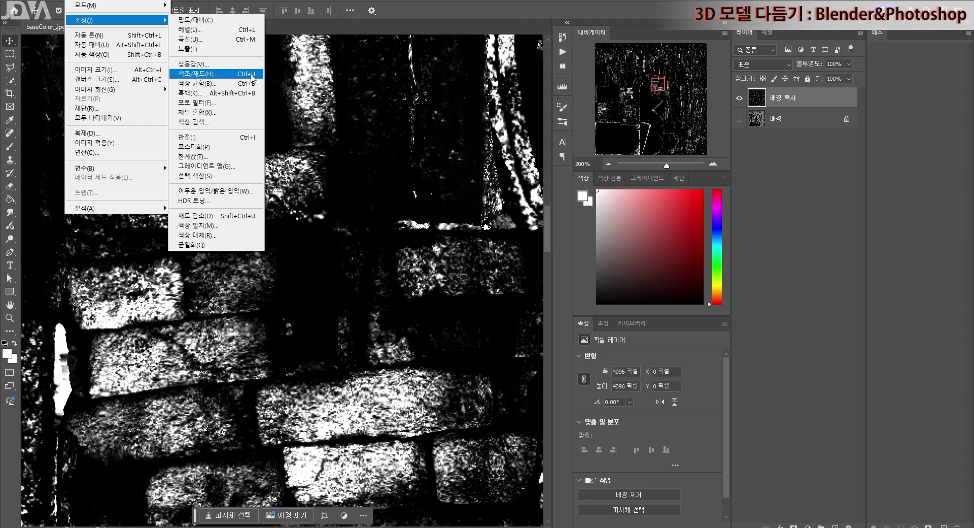
left_click(252, 77)
left_click_drag(487, 285, 532, 288)
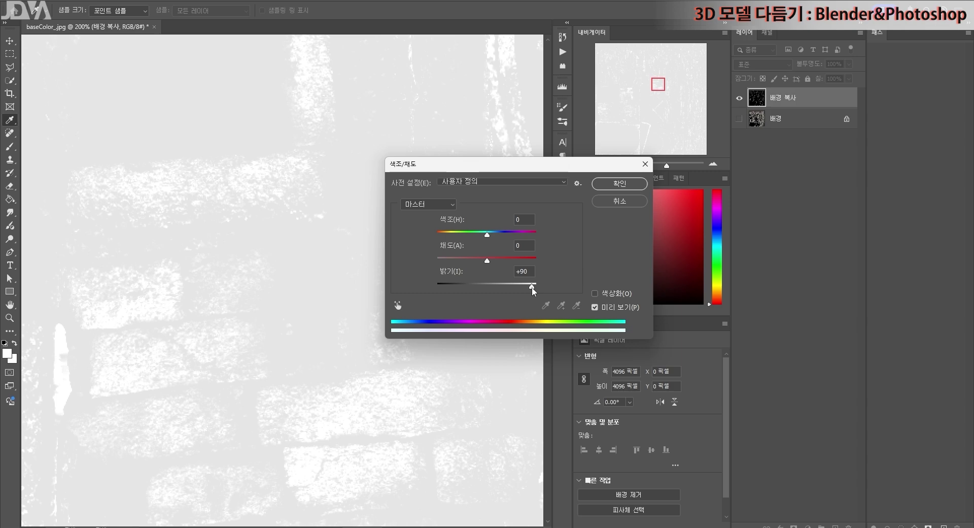
left_click(632, 184)
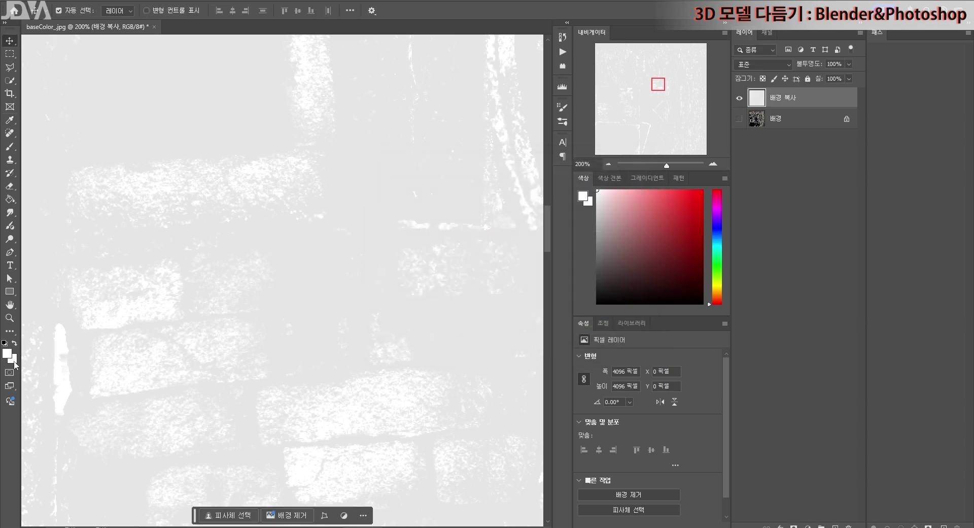
Step: Set the foreground color to e5e5e5 by sampling the light gray area between the bricks
key("i")
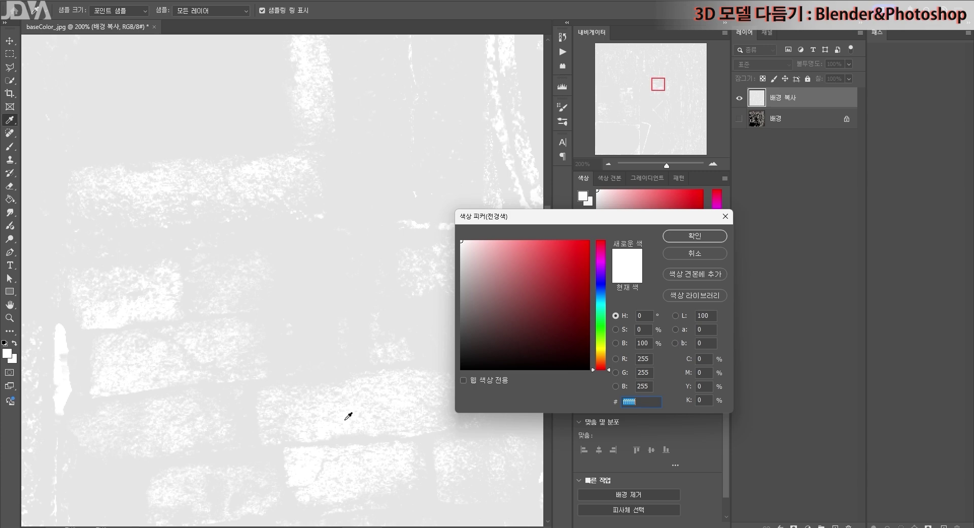
left_click(325, 351)
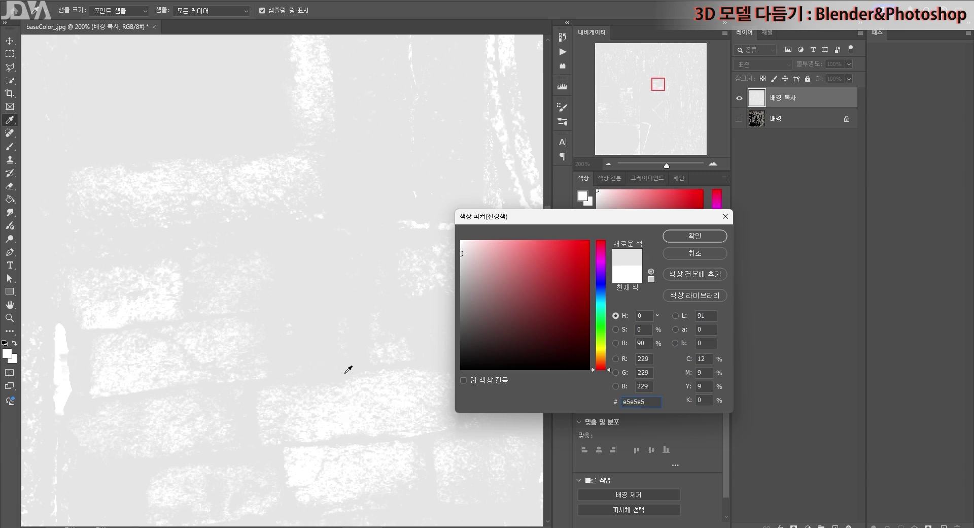
left_click(694, 235)
key("v")
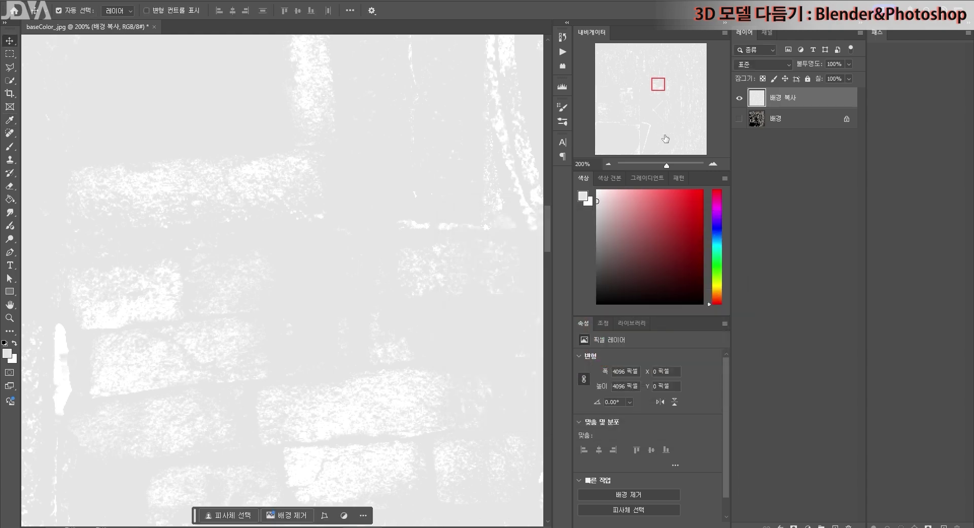
Step: Save a JPEG copy of the light gray map as roughness in the chumsungdae folder
left_click(607, 163)
left_click(609, 162)
left_click(608, 162)
left_click(608, 162)
left_click(609, 163)
mouse_move(642, 113)
left_mouse_down()
mouse_move(648, 102)
mouse_move(631, 112)
left_mouse_up()
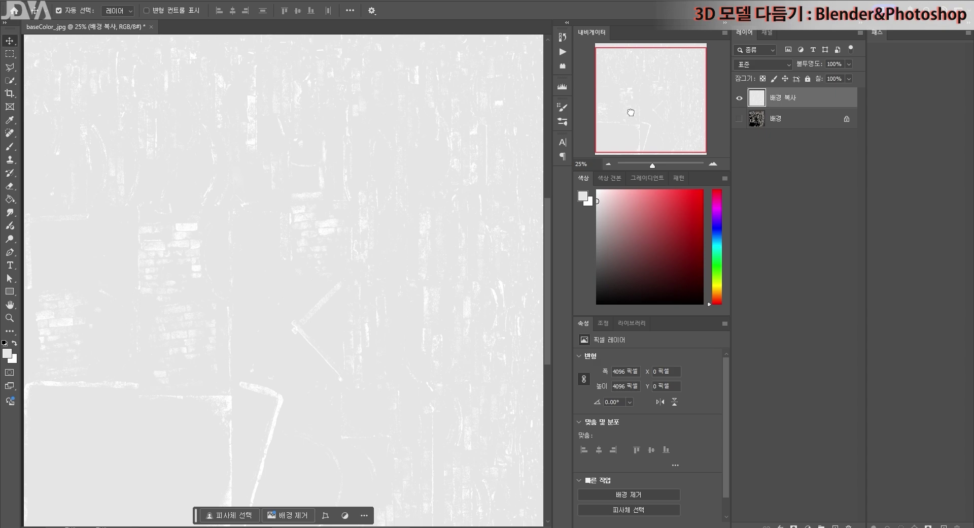
left_click(29, 2)
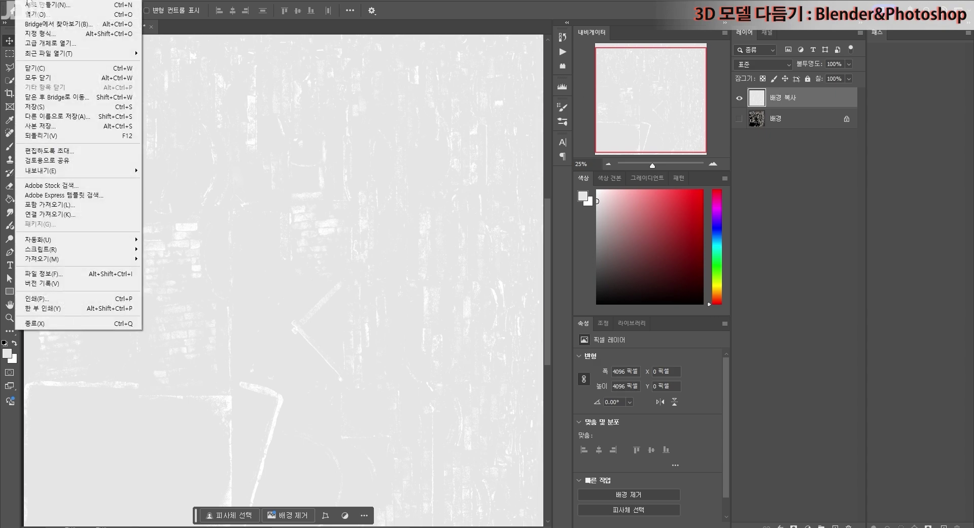
left_click(79, 129)
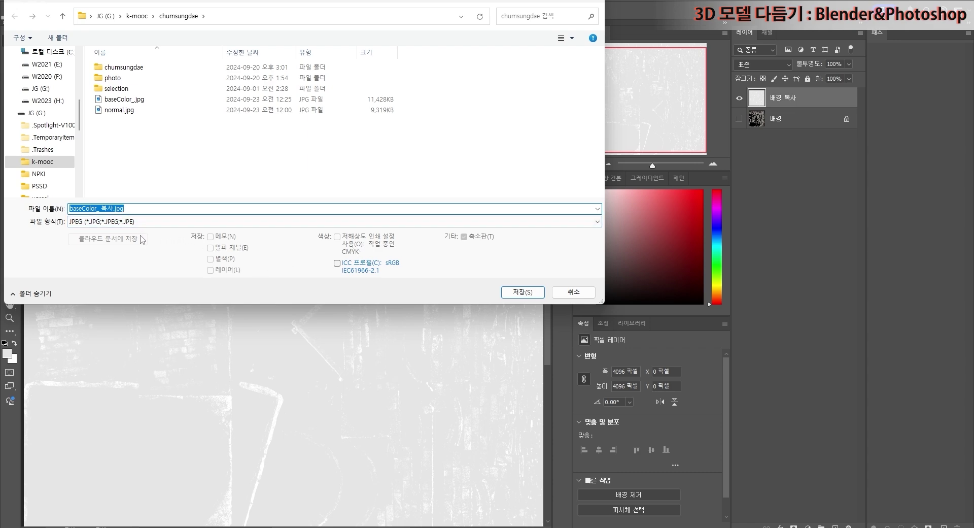
type("roughness")
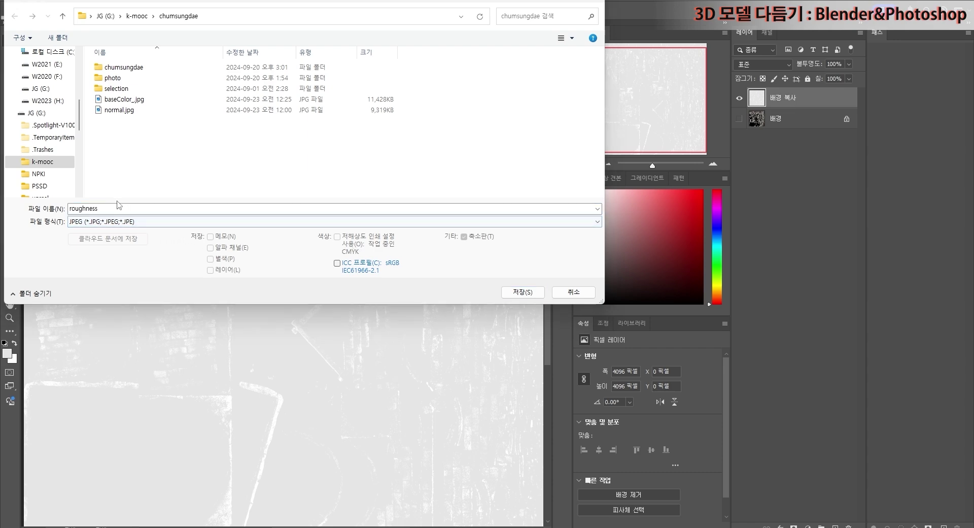
left_click(122, 207)
left_click(122, 207)
left_click(521, 291)
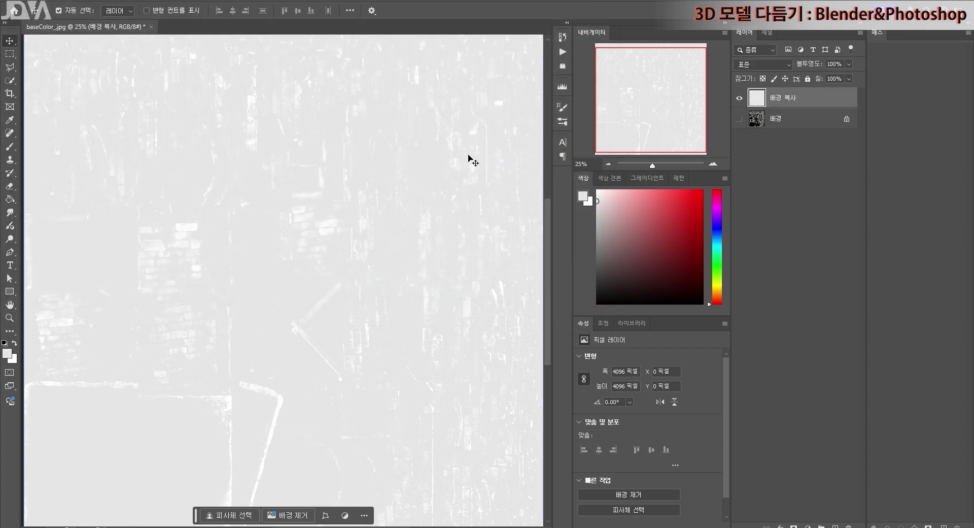
Step: Invert the colors of the light gray duplicated layer
left_click(74, 1)
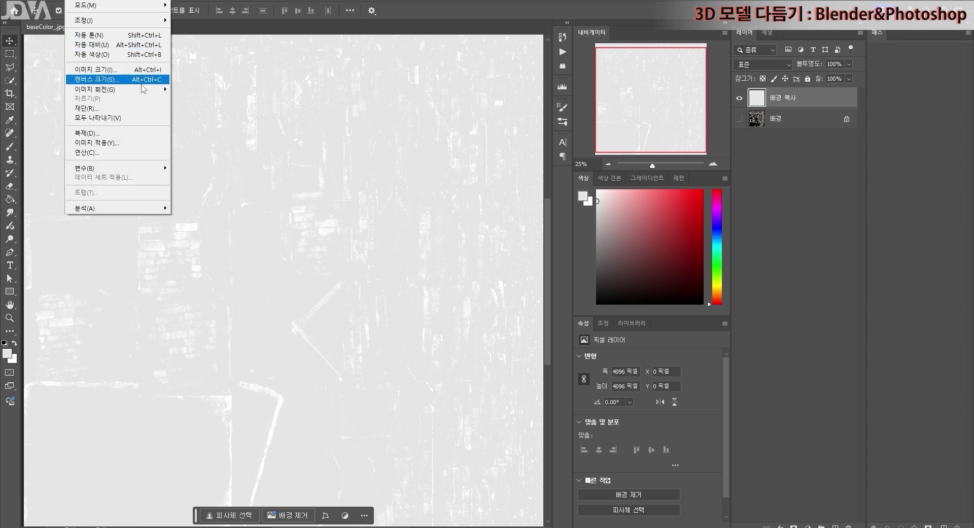
mouse_move(134, 20)
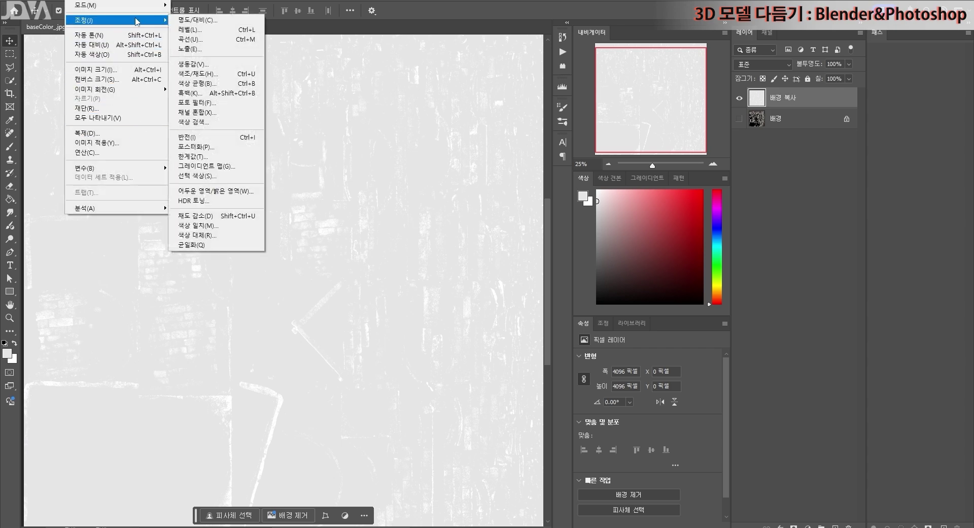
left_click(224, 137)
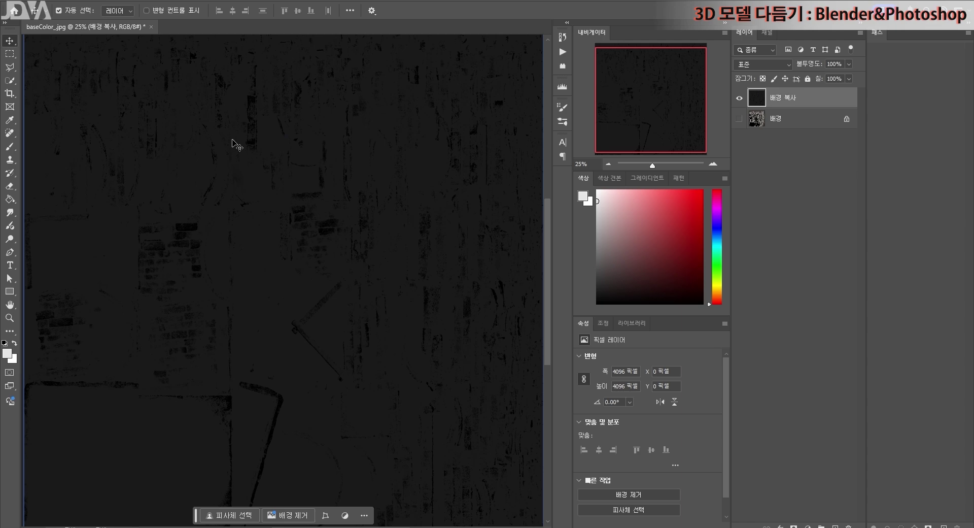
Step: Darken the inverted layer with Hue/Saturation by setting its lightness to -40
scroll(340, 305, "up", 1)
left_click(713, 161)
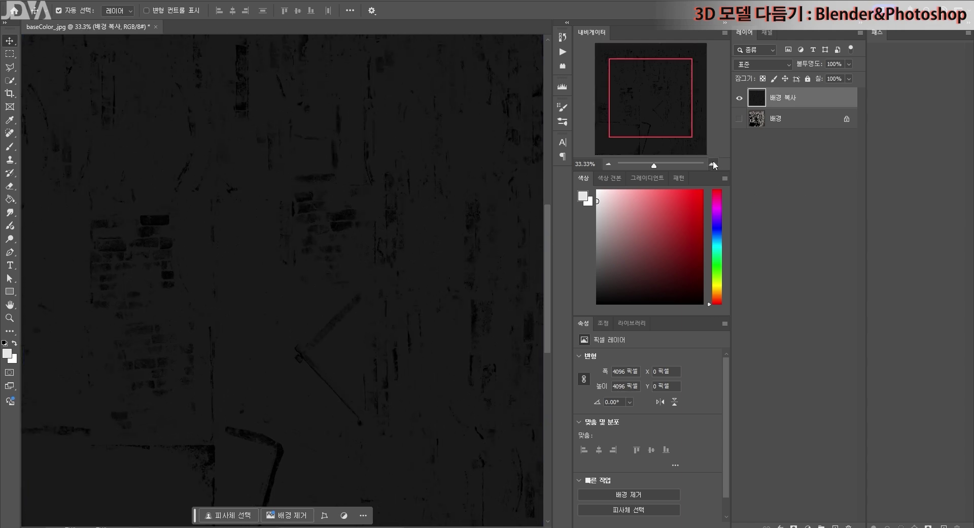
left_click(712, 161)
left_click(712, 162)
left_click_drag(657, 99, 665, 88)
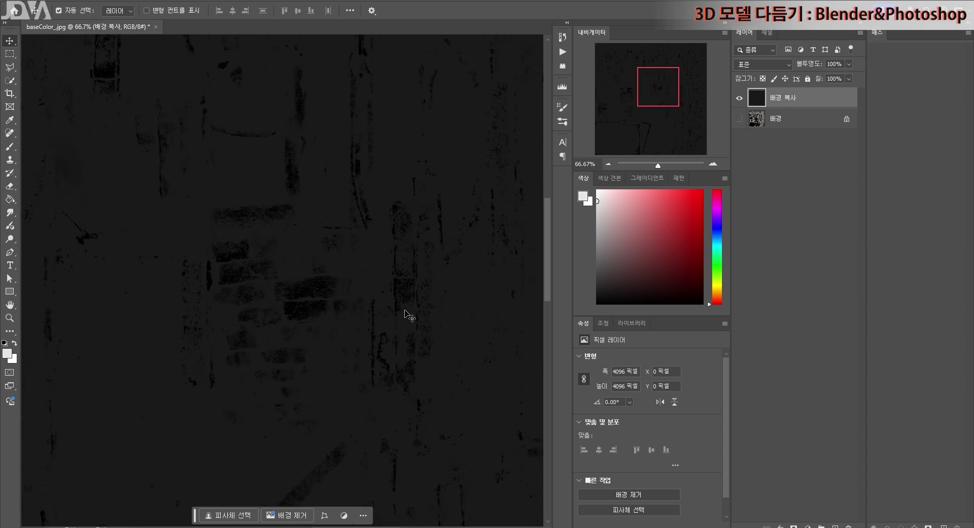
left_click_drag(659, 98, 675, 81)
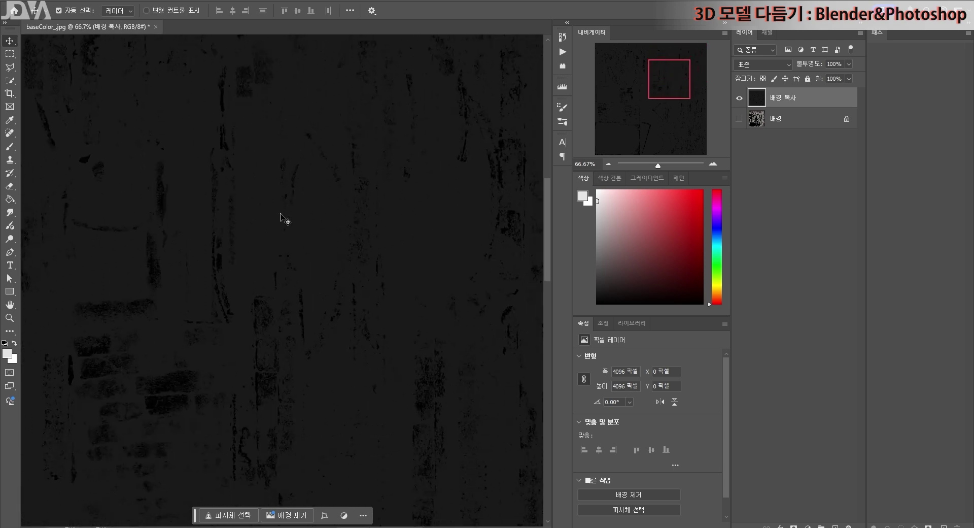
left_click(76, 1)
mouse_move(119, 21)
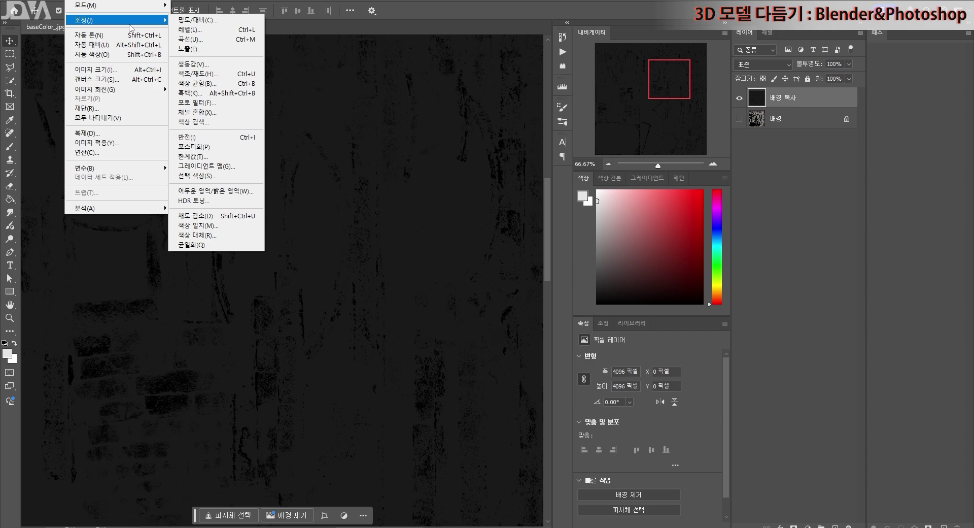
left_click(247, 75)
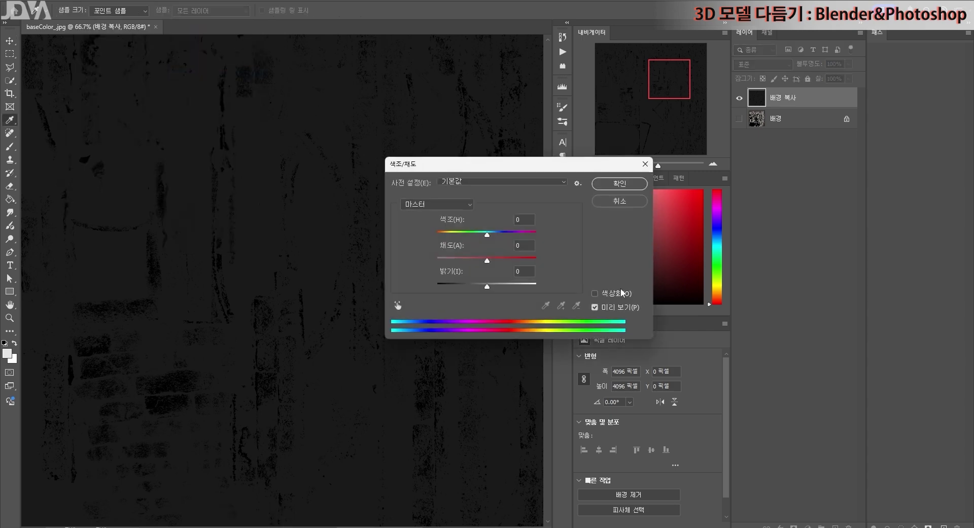
left_click_drag(479, 287, 467, 288)
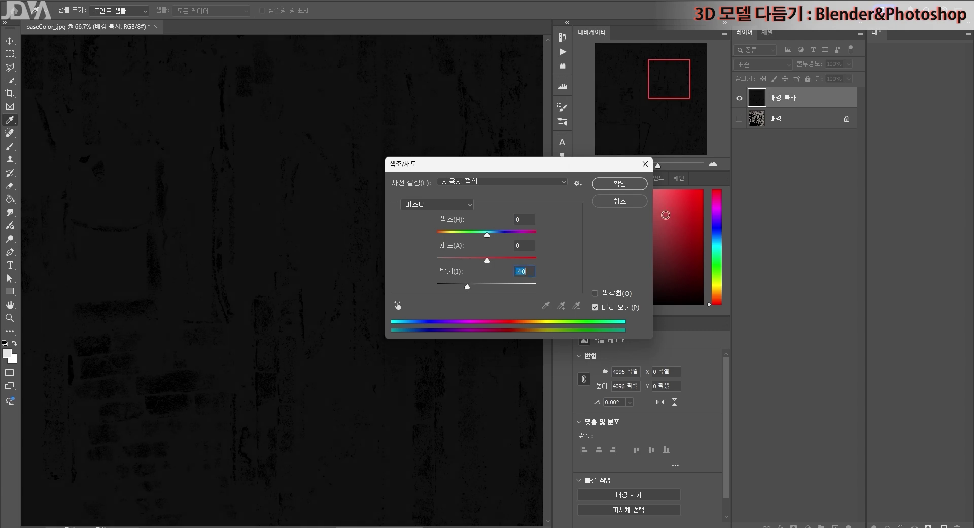
left_click(628, 187)
Step: Set the foreground color to 0f0f0f by sampling the dark gray area beside the bricks
left_click(8, 354)
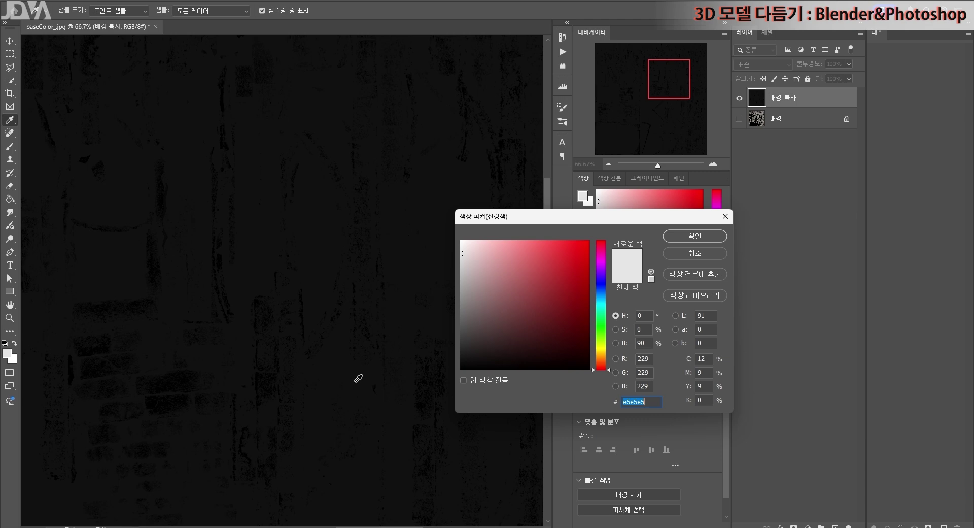
left_click(161, 406)
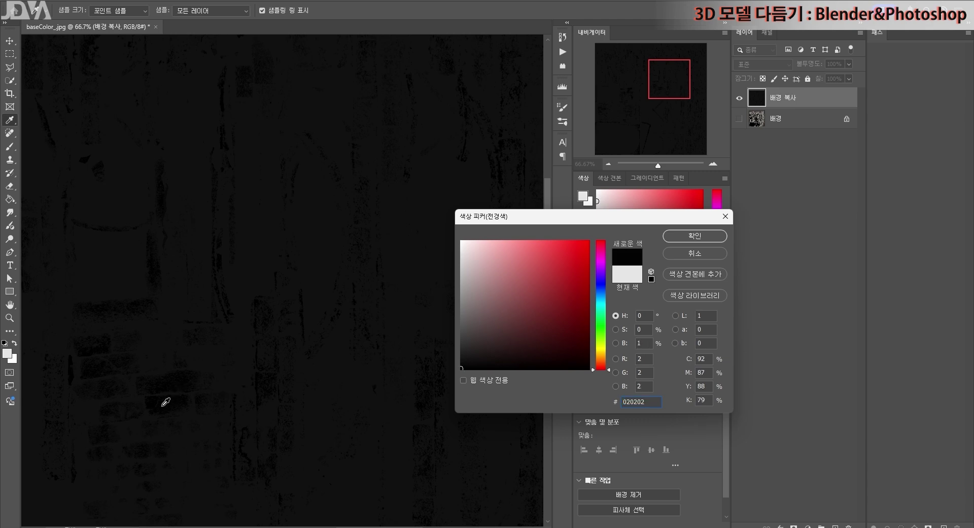
left_click(162, 403)
left_click(204, 360)
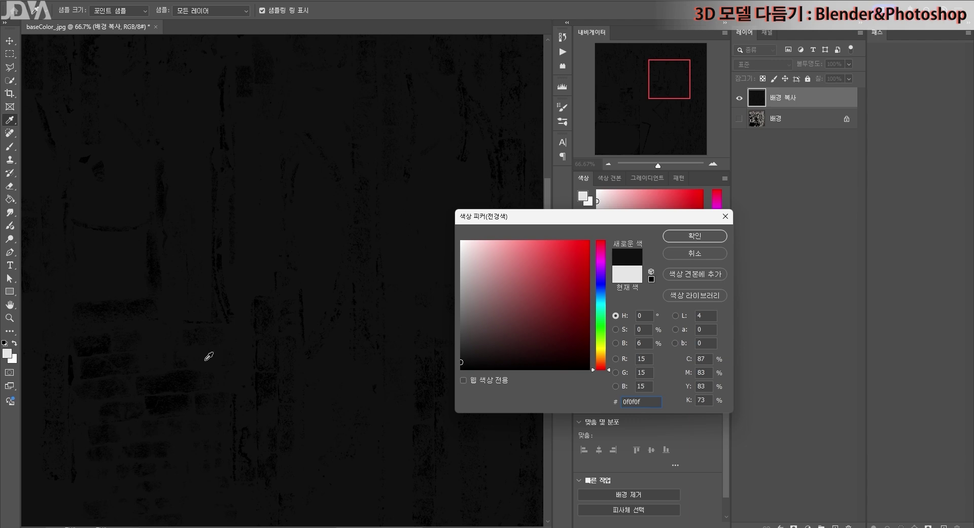
left_click(695, 235)
key("v")
Step: Save a JPEG copy of the dark map as metallic in the chumsungdae folder
left_click(607, 167)
left_click(608, 168)
left_click(608, 168)
left_click_drag(668, 96, 641, 113)
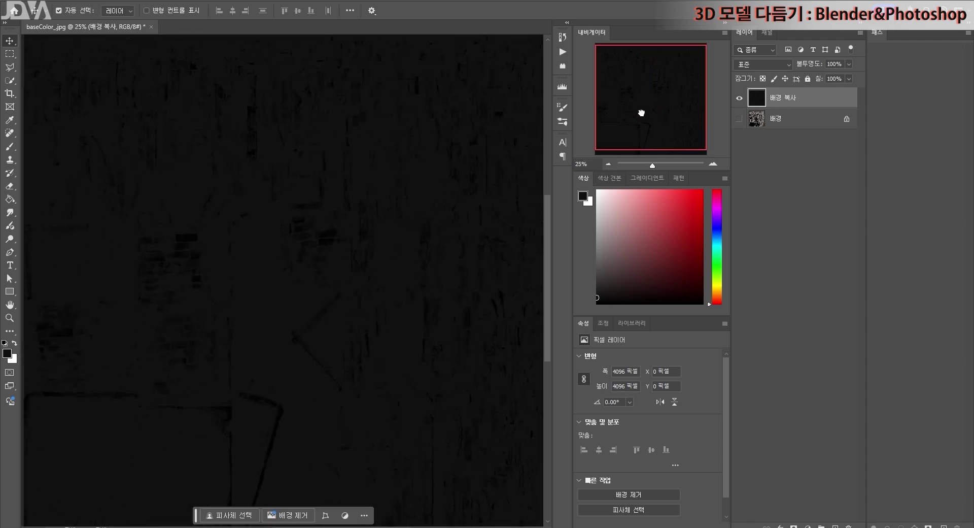
left_click(29, 2)
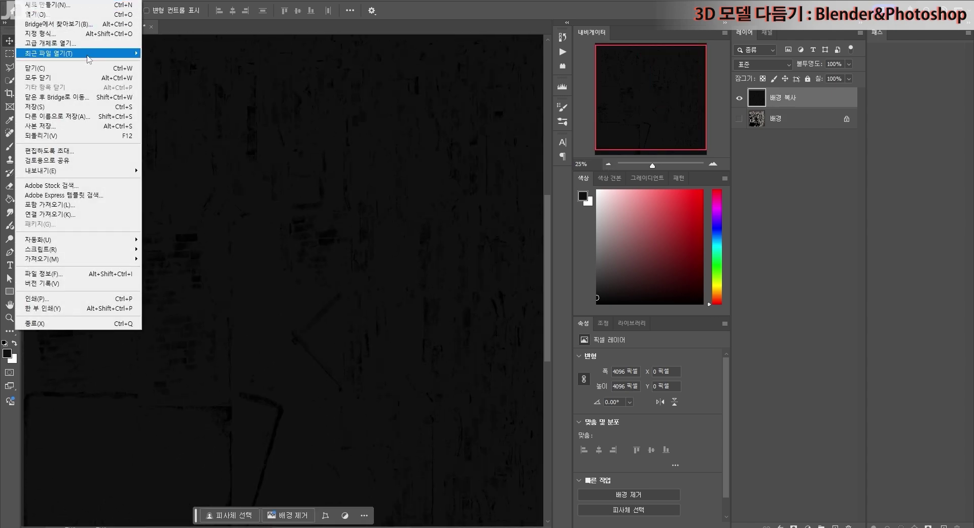
left_click(95, 128)
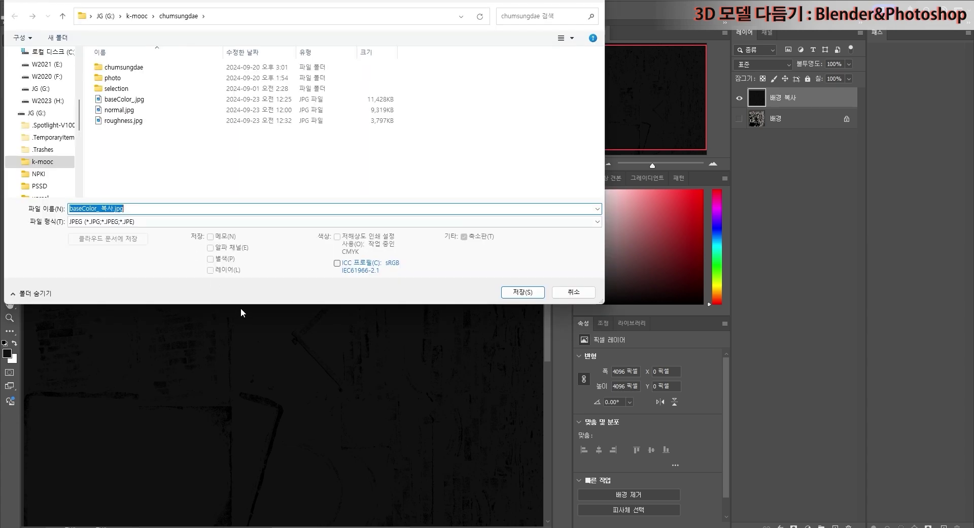
type("metallic")
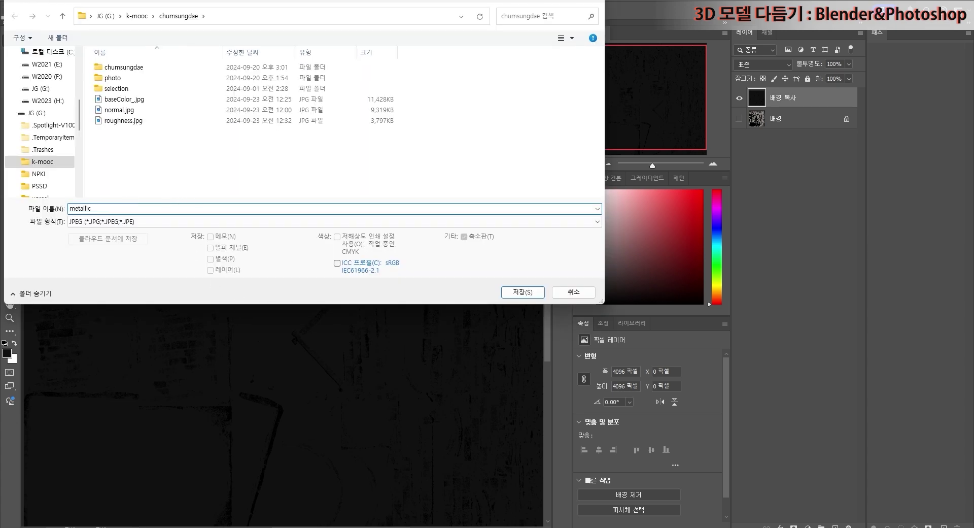
key("Return")
key("Return")
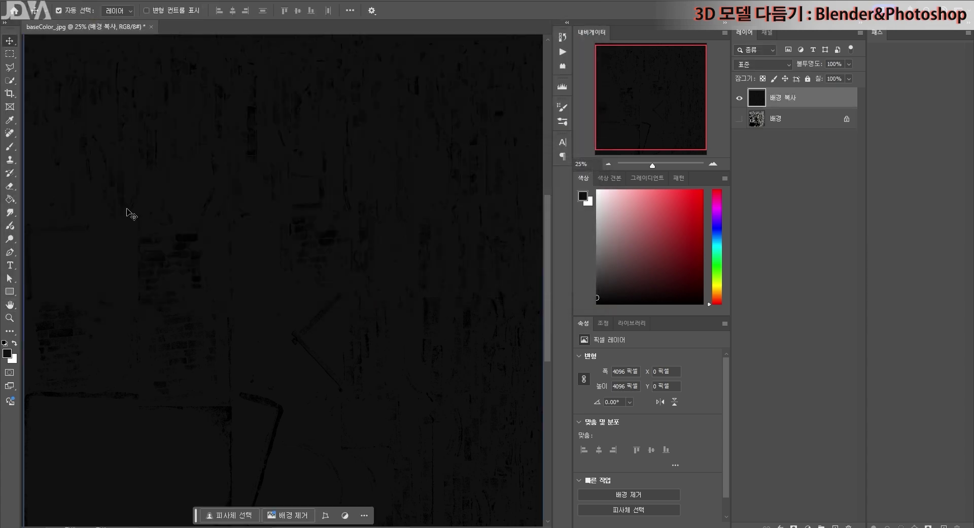
Step: Switch to File Explorer and review the base color, normal, roughness and metallic images in the chumsungdae folder
key("alt+Tab")
left_click(697, 290)
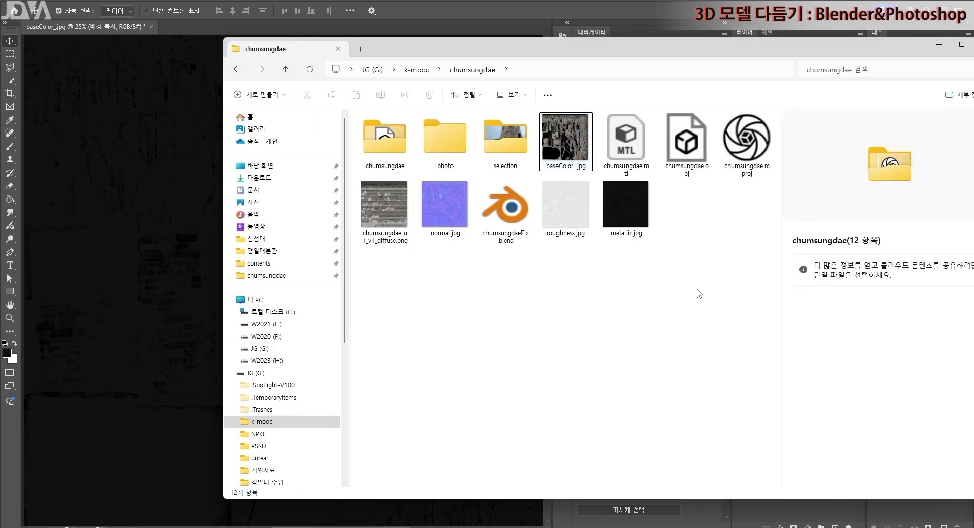
left_click(573, 146)
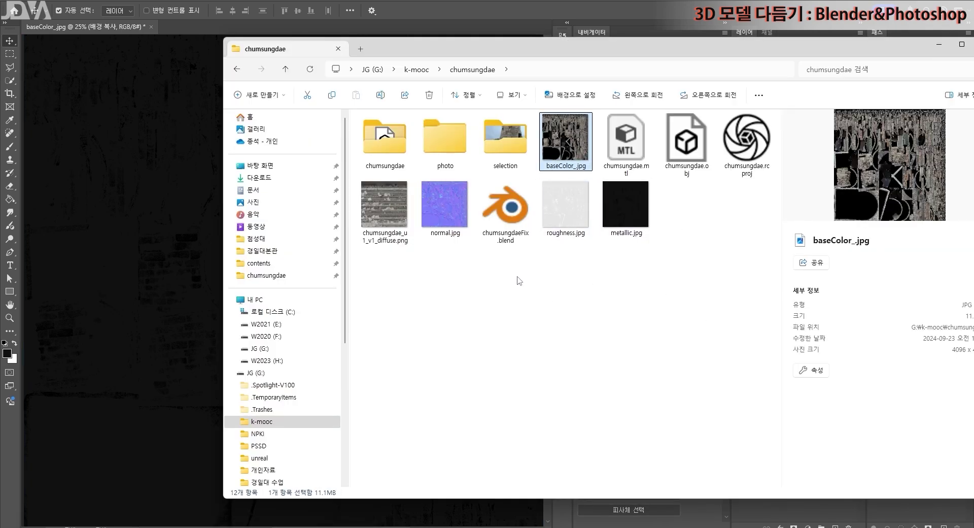
left_click(444, 206)
left_click(565, 205)
left_click(659, 224)
left_click(651, 228)
left_click(558, 296)
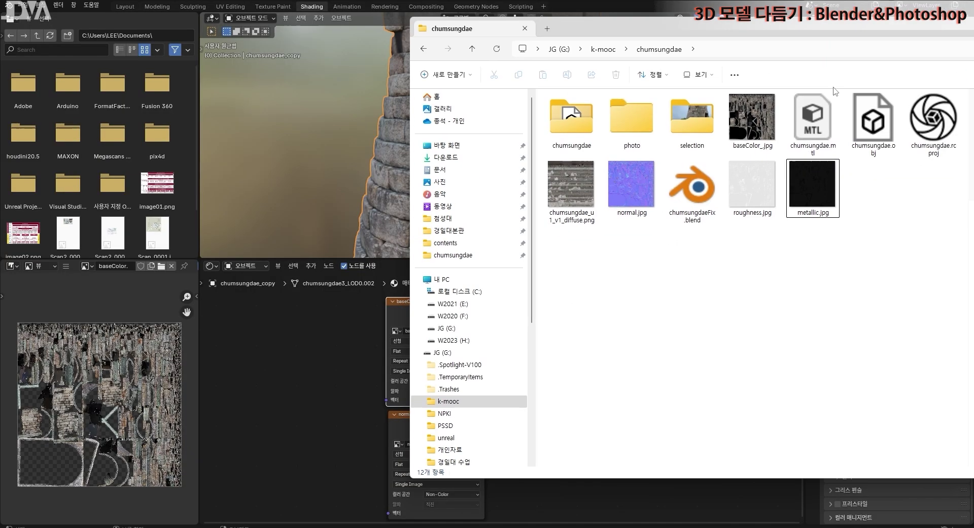
Step: Add roughness.jpg and metallic.jpg from the folder as image texture nodes to the tower copy's material in Blender
left_click_drag(753, 185, 312, 372)
left_click_drag(812, 185, 263, 452)
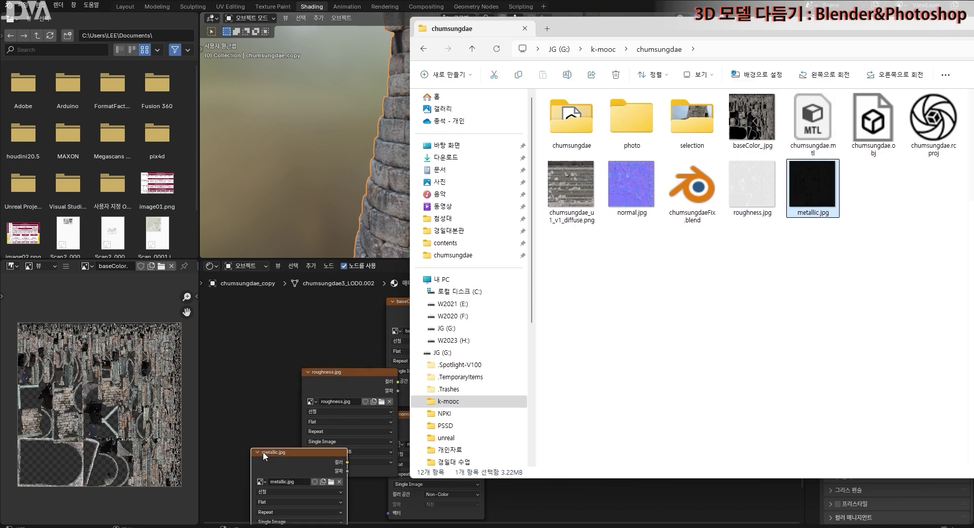
left_click(603, 502)
middle_click_drag(596, 478, 632, 477)
left_click_drag(491, 301, 466, 290)
middle_click_drag(558, 447, 532, 346)
Step: Connect the roughness.jpg color to the Principled BSDF's roughness input and the metallic.jpg color to its metallic input, arranging both nodes
left_click_drag(382, 393, 580, 361)
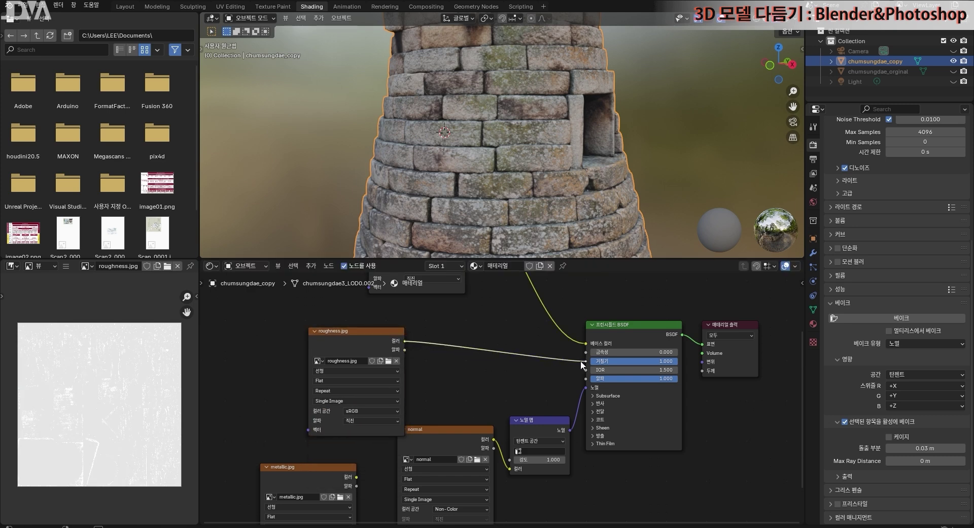
left_click_drag(352, 333, 368, 430)
left_click_drag(281, 463, 399, 363)
middle_click_drag(518, 387, 482, 277)
left_click_drag(383, 396, 549, 415)
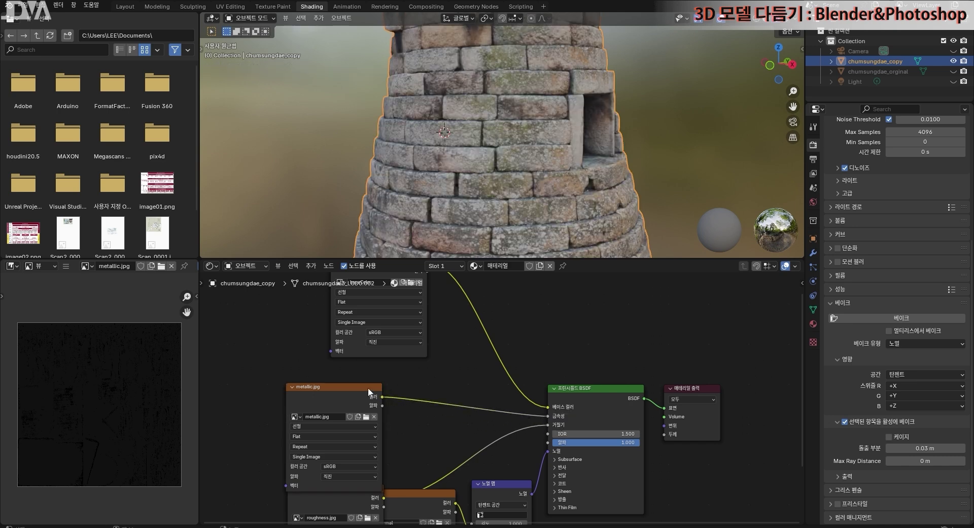
left_click_drag(343, 391, 358, 383)
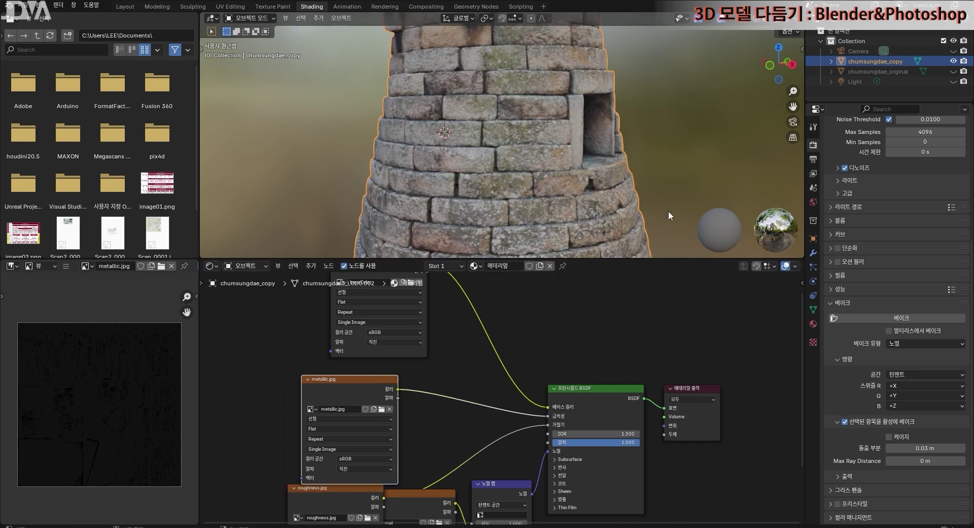
Step: Enlarge the 3D viewport and examine the tower copy's stone surface under the scene light from several angles and distances
left_click_drag(674, 259, 674, 333)
middle_click_drag(664, 237, 693, 99)
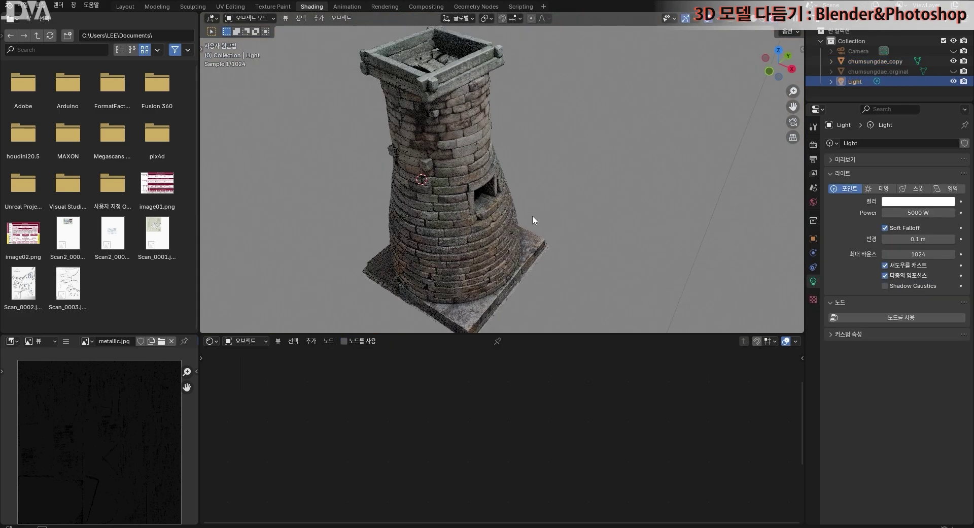
middle_click_drag(532, 215, 527, 179)
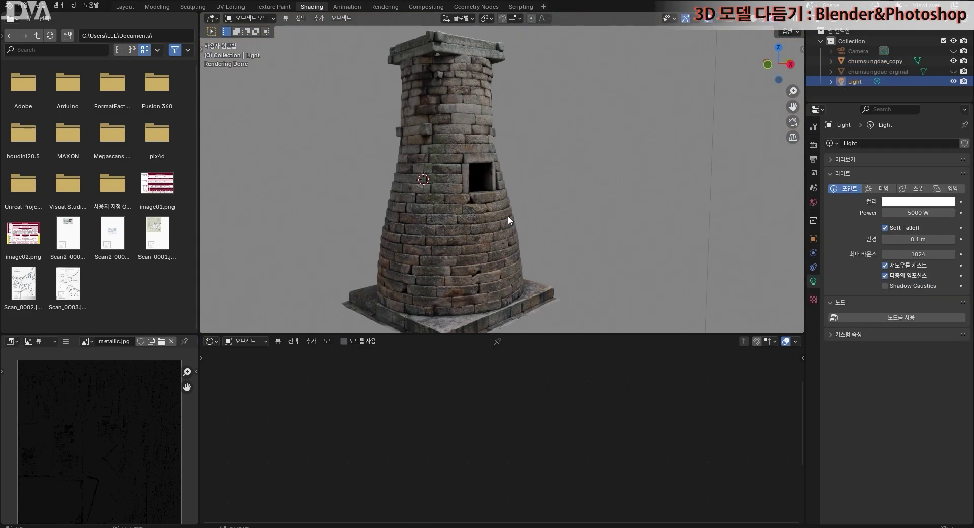
scroll(509, 223, "up", 2)
middle_click_drag(512, 234, 590, 251, "shift")
left_click(586, 264)
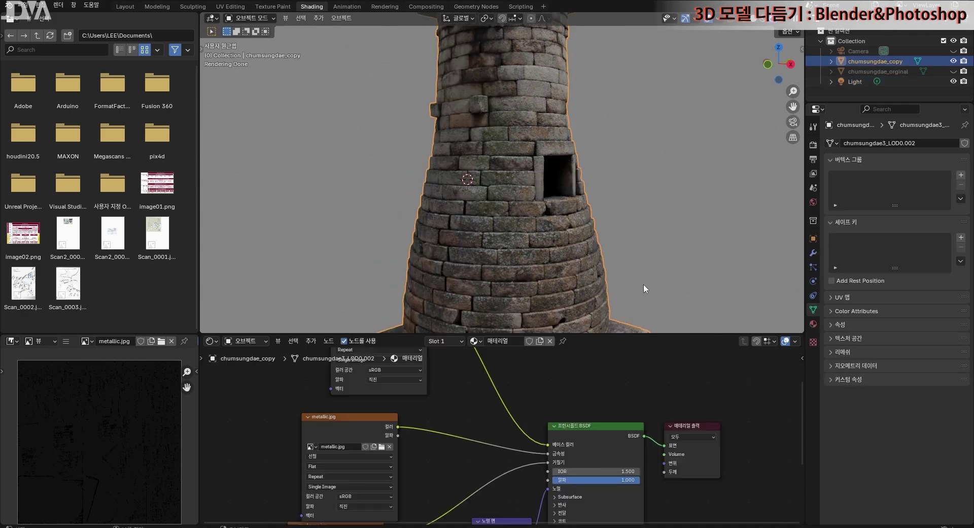
left_click(662, 272)
middle_click_drag(661, 272, 522, 263)
scroll(584, 256, "down", 5)
scroll(508, 253, "up", 3)
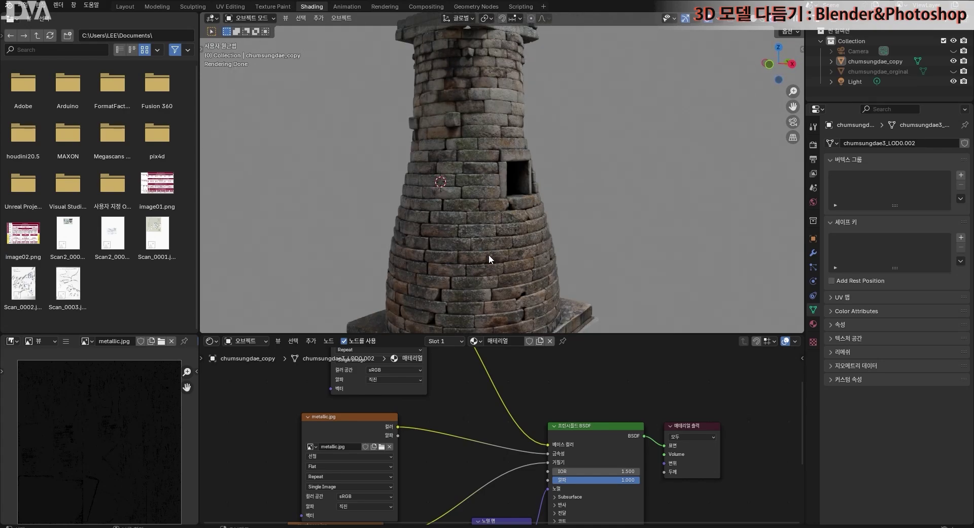
scroll(492, 251, "up", 6)
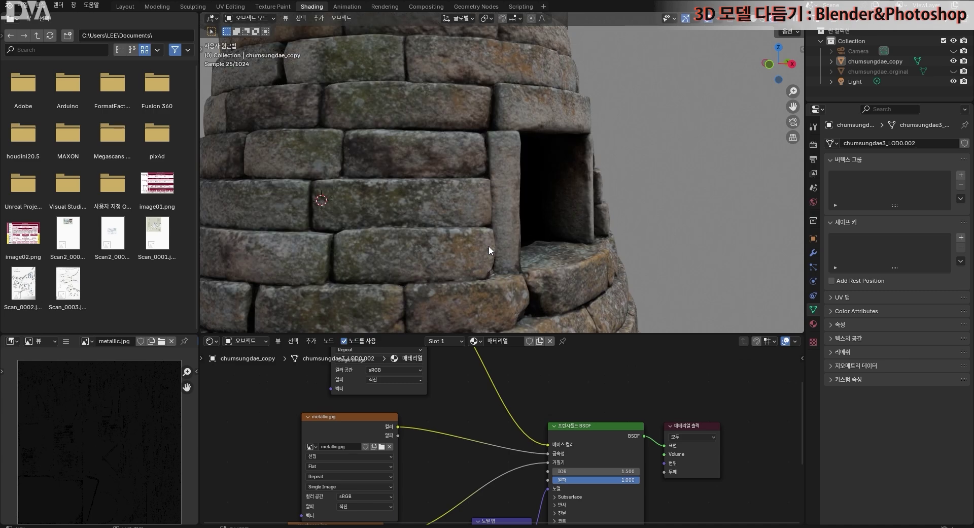
scroll(486, 246, "down", 4)
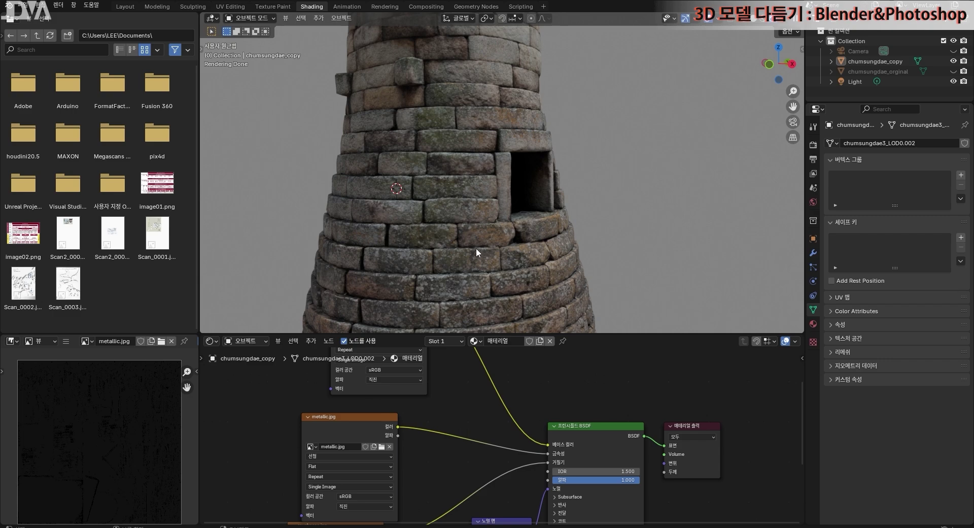
scroll(471, 256, "down", 2)
mouse_move(496, 252)
middle_mouse_down()
mouse_move(470, 234)
mouse_move(482, 254)
mouse_move(530, 258)
mouse_move(447, 251)
mouse_move(491, 264)
middle_mouse_up()
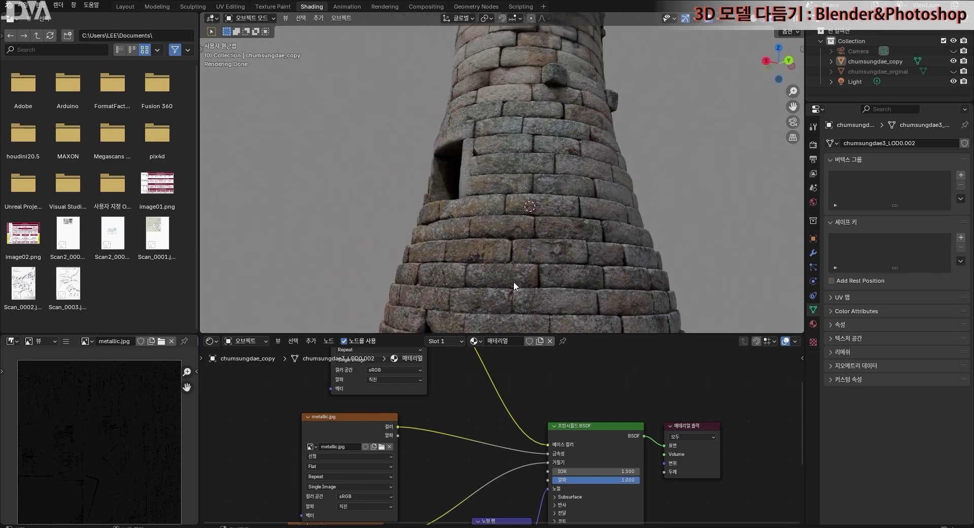
scroll(518, 266, "down", 5)
mouse_move(549, 266)
middle_mouse_down()
mouse_move(519, 276)
mouse_move(551, 287)
mouse_move(622, 13)
mouse_move(631, 311)
mouse_move(546, 270)
mouse_move(562, 275)
middle_mouse_up()
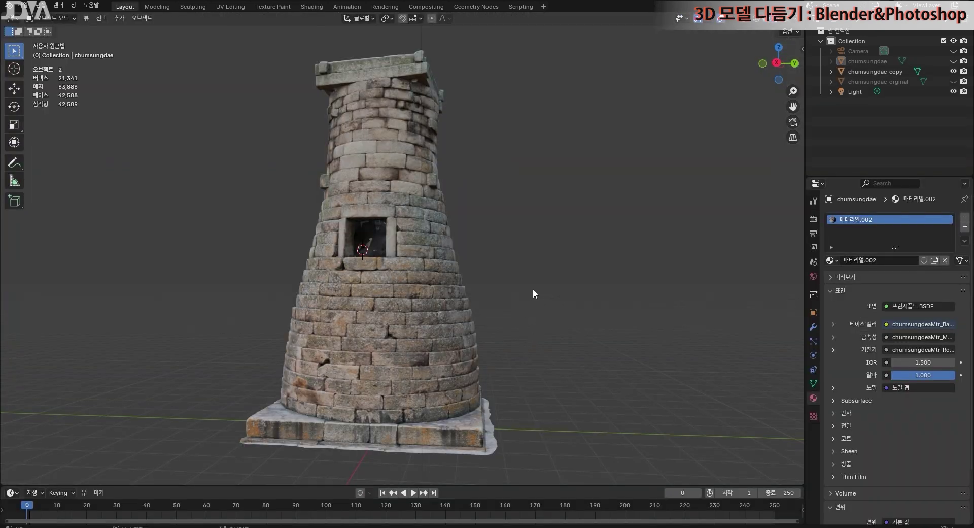
Step: Select the textured tower copy and set up its FBX export as chumsungdaex.fbx in the chumsungdae folder
left_click(425, 266)
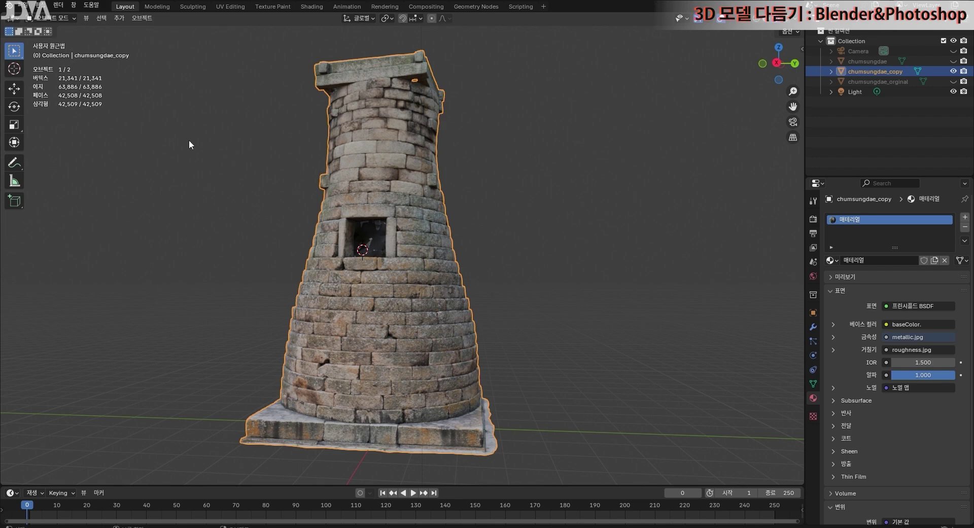
left_click(22, 5)
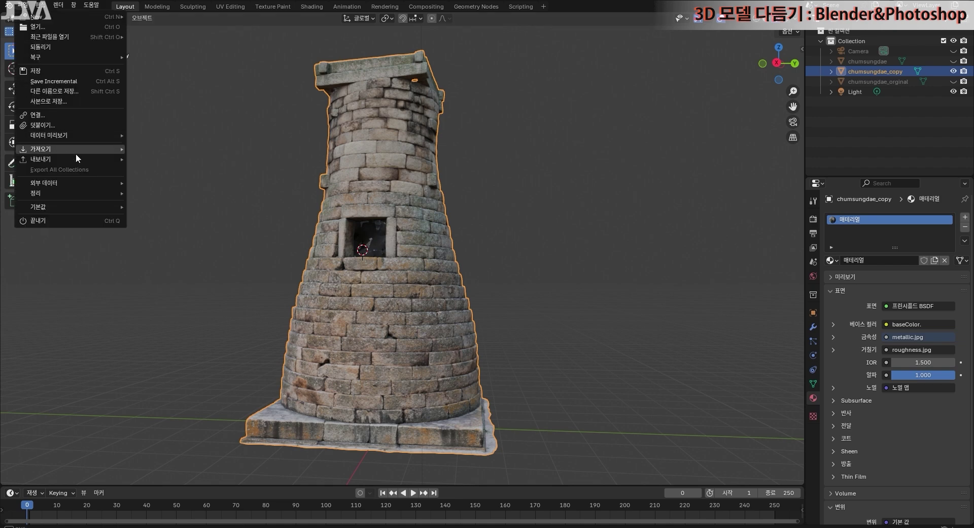
mouse_move(80, 161)
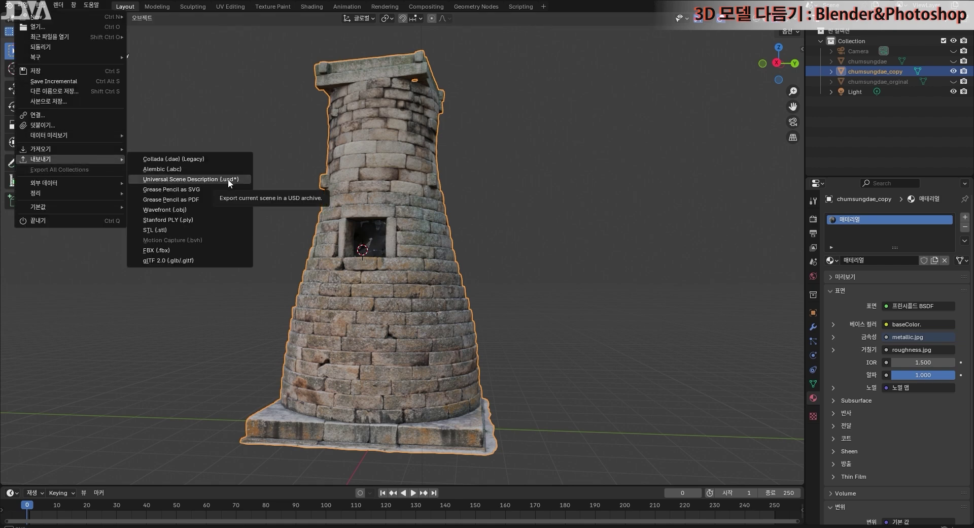
left_click(211, 249)
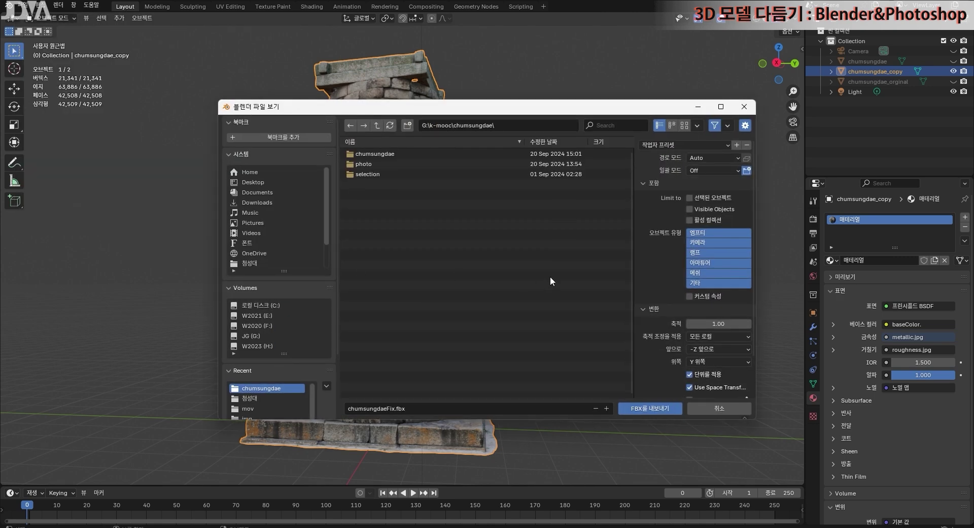
left_click(401, 408)
left_click(387, 407)
key("Delete")
key("Delete")
Step: Limit the FBX export to selected objects, change the path mode to allow embedded textures, enable embedding and export the file
left_click(689, 197)
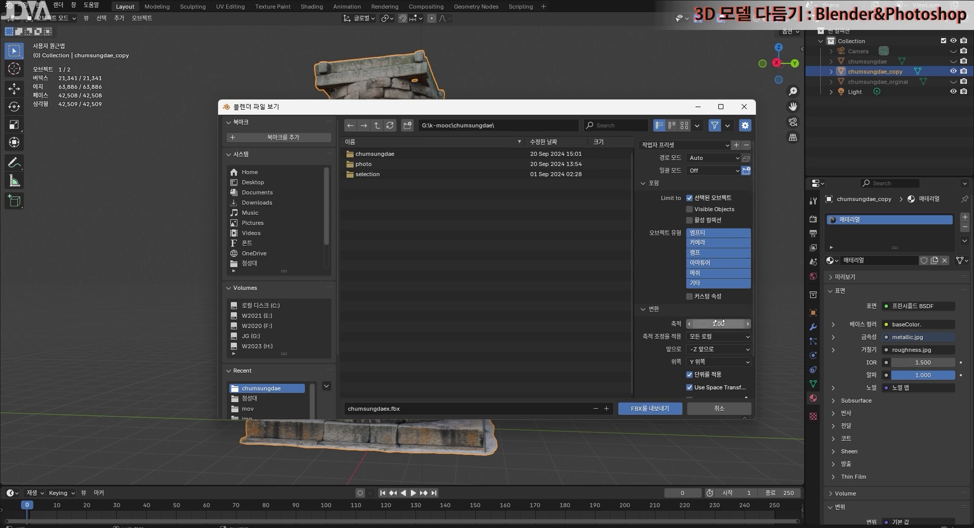
scroll(652, 365, "down", 2)
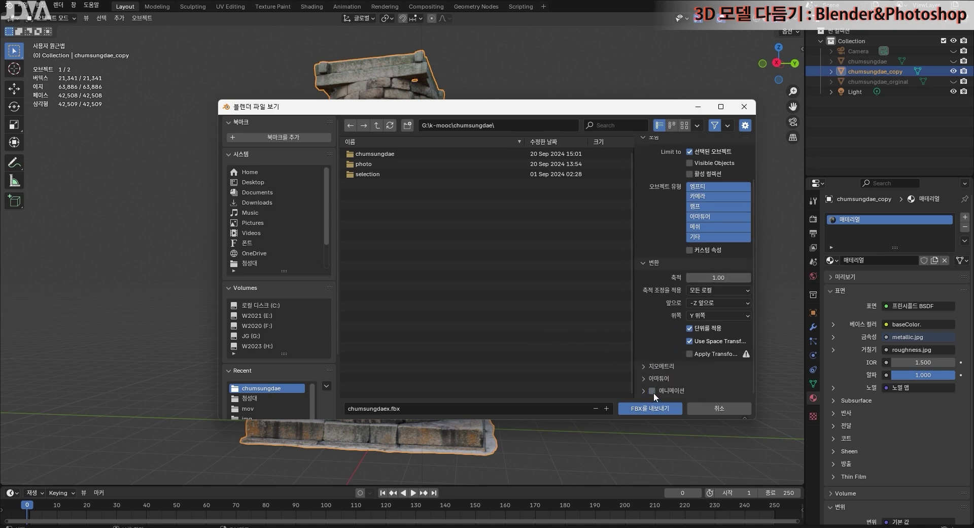
scroll(654, 339, "up", 2)
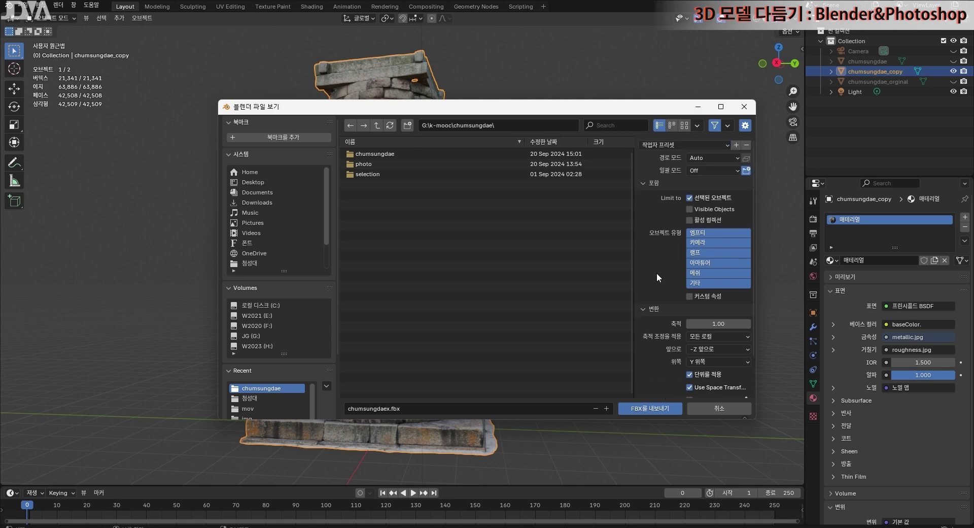
left_click(738, 157)
left_click(713, 223)
left_click(746, 159)
left_click(654, 410)
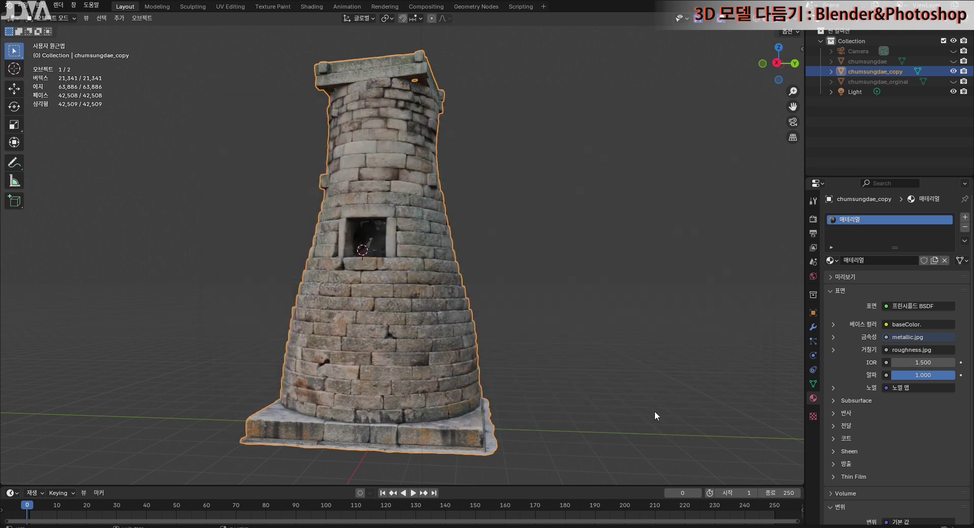